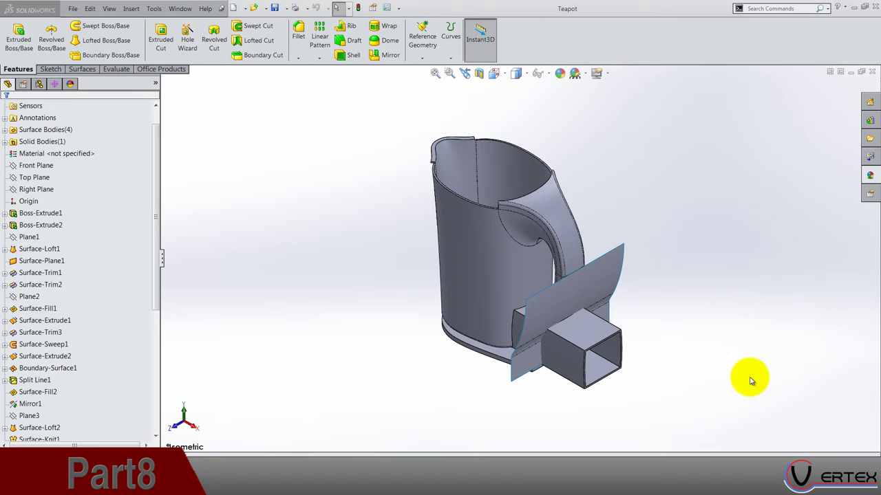
Create a coincident copy of Surface-Extrude3 with Offset Surface at a distance of 0 mm.
scroll(660, 371, "down", 3)
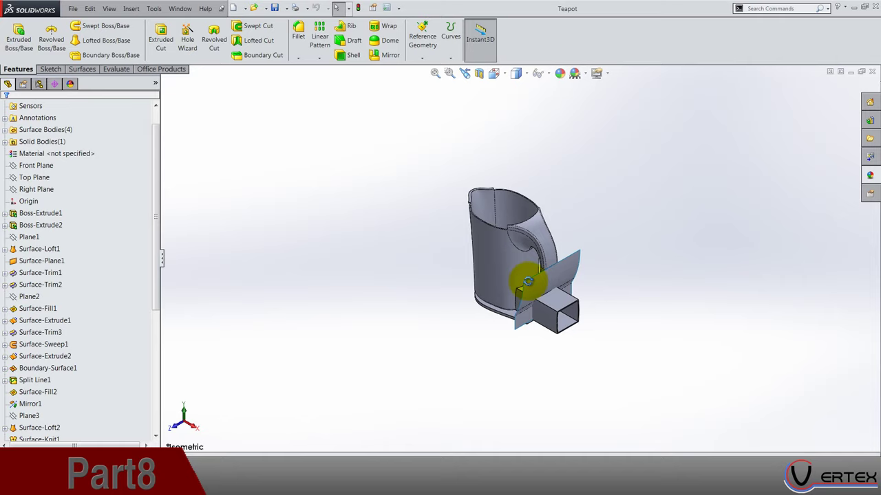
mouse_move(528, 281)
middle_mouse_down()
mouse_move(622, 246)
mouse_move(664, 338)
mouse_move(741, 356)
mouse_move(530, 309)
mouse_move(515, 372)
mouse_move(535, 252)
mouse_move(518, 342)
mouse_move(528, 377)
mouse_move(493, 320)
mouse_move(464, 305)
mouse_move(516, 344)
mouse_move(541, 279)
middle_mouse_up()
scroll(541, 279, "down", 3)
scroll(472, 329, "up", 1)
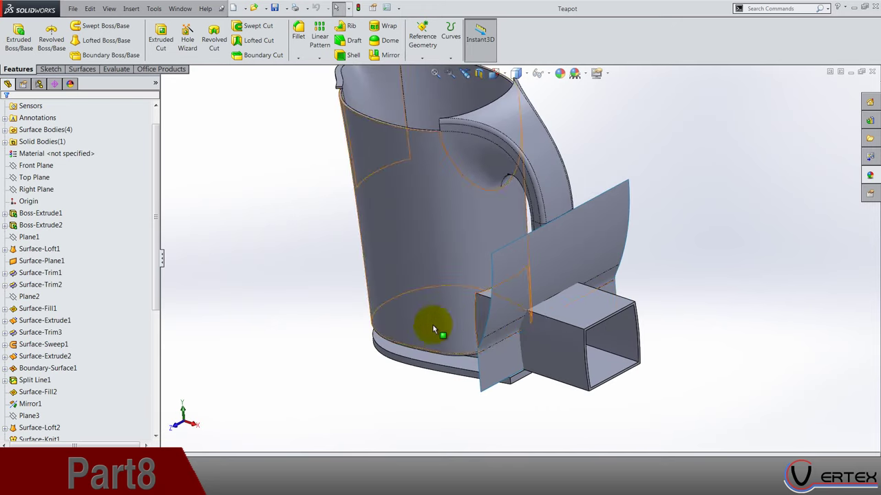
scroll(115, 368, "down", 6)
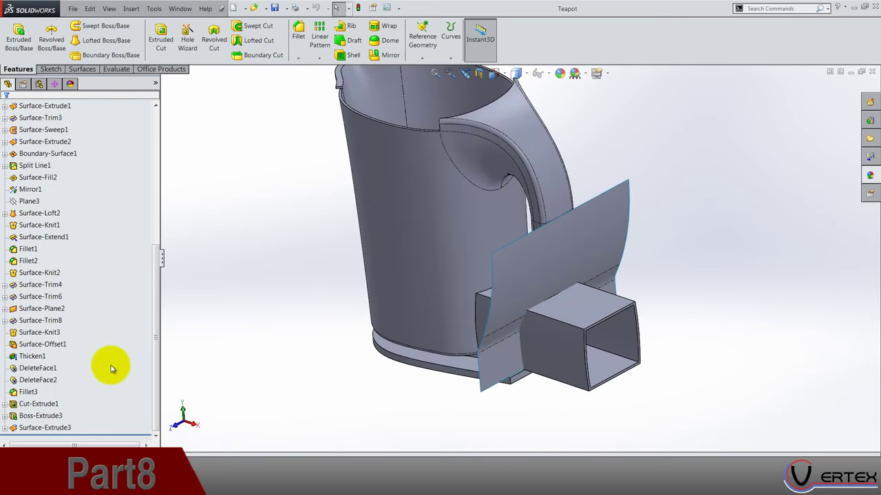
left_click(61, 428)
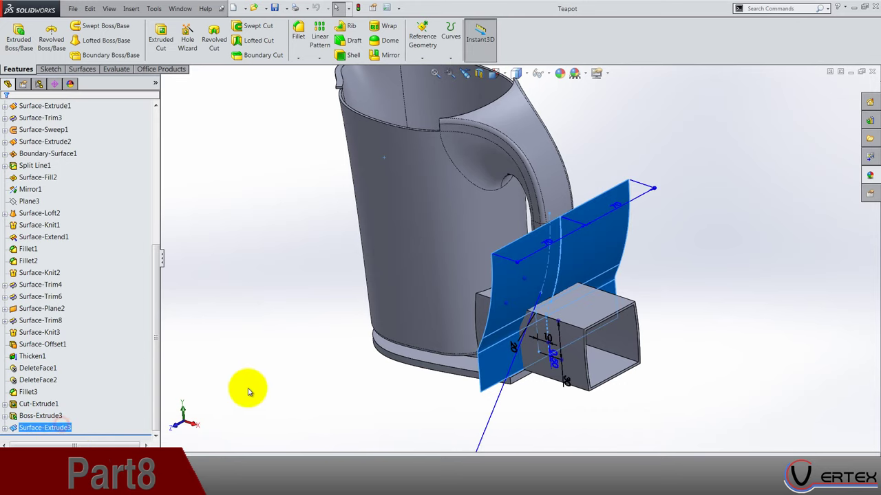
left_click(86, 68)
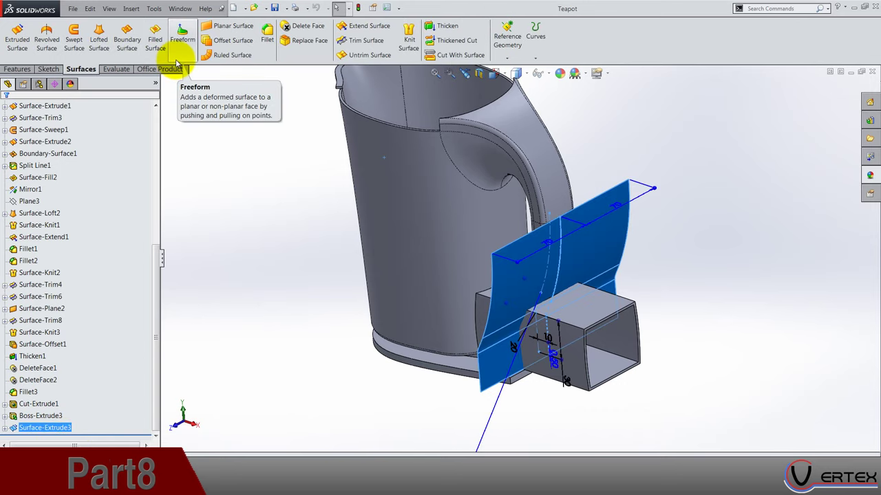
left_click(220, 40)
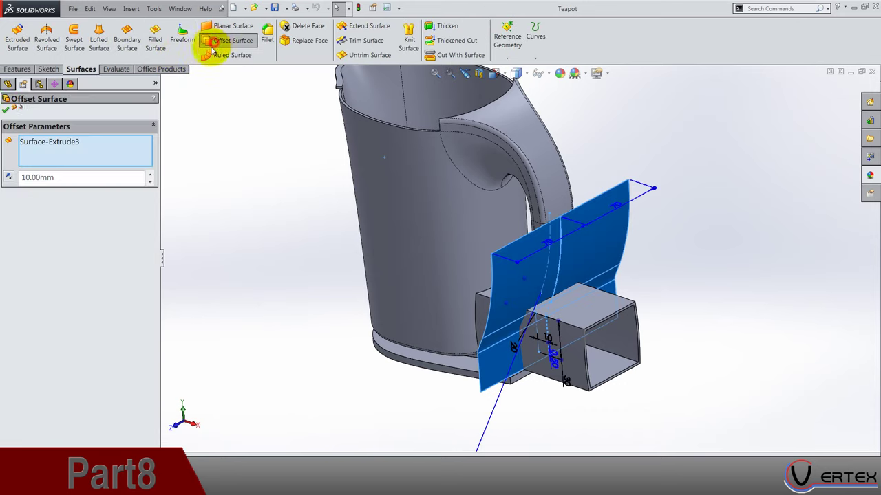
left_click(81, 181)
type("0")
key("Return")
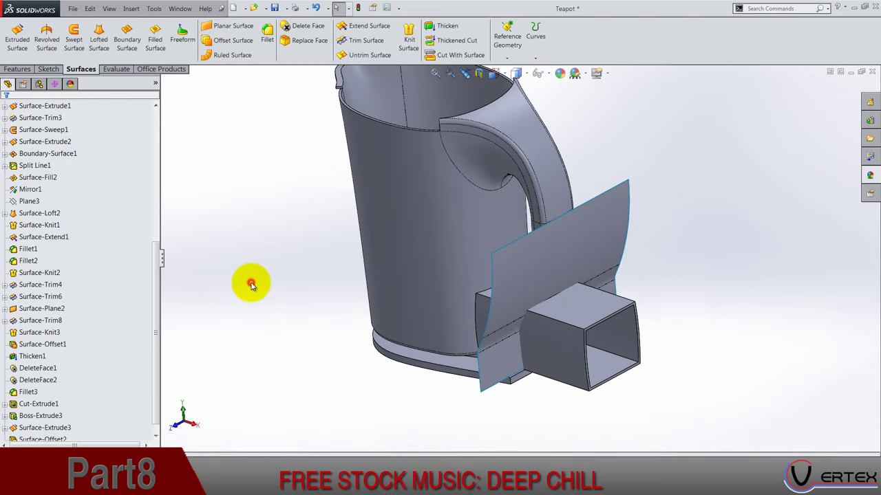
Hide the original Surface-Extrude3 body and leave its offset copy visible.
scroll(78, 418, "down", 1)
right_click(46, 417)
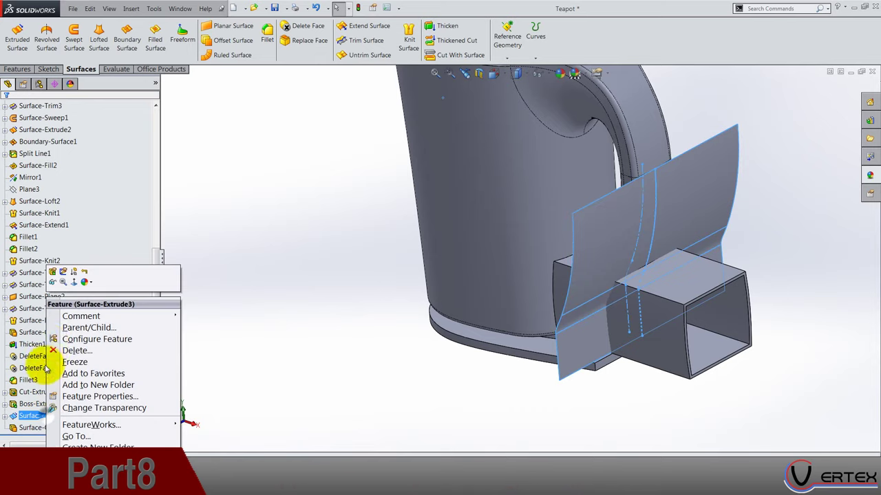
left_click(56, 282)
left_click(428, 357)
Extend the offset copy from its bottom edge with a Ruled Surface, Tangent to Surface, distance 10 mm.
scroll(574, 373, "down", 6)
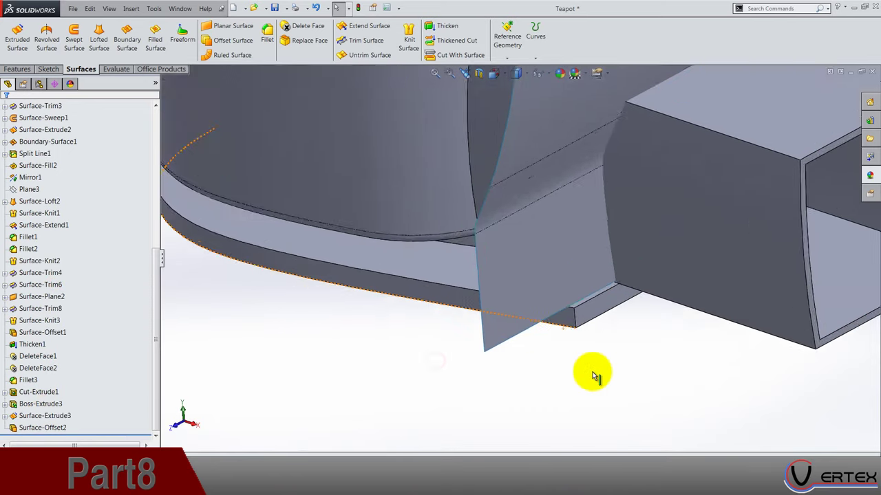
left_click(233, 57)
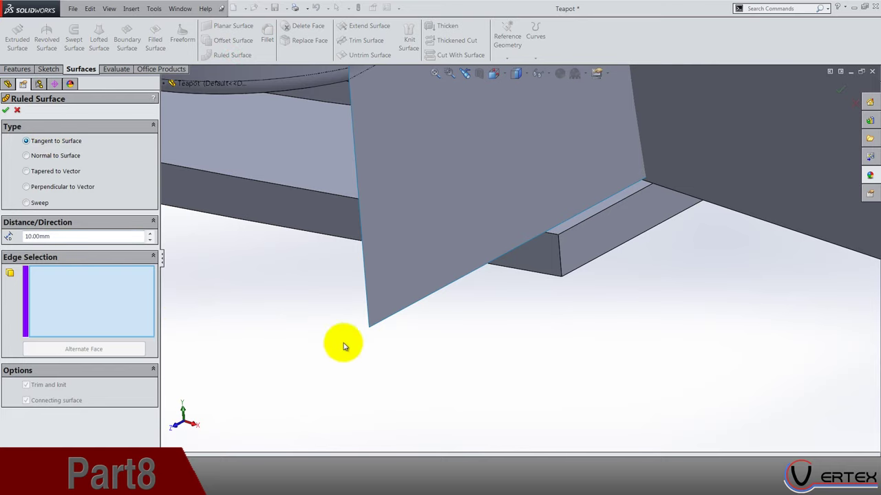
left_click(397, 318)
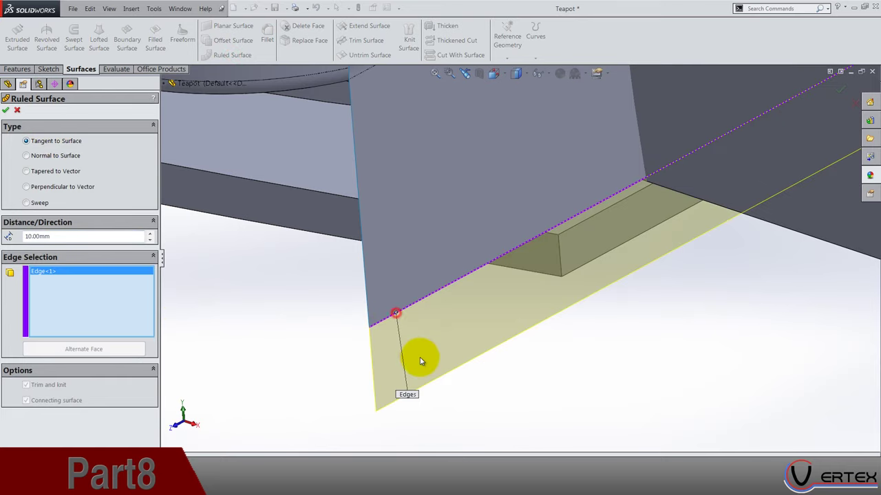
middle_click_drag(377, 361, 178, 255)
left_click(7, 110)
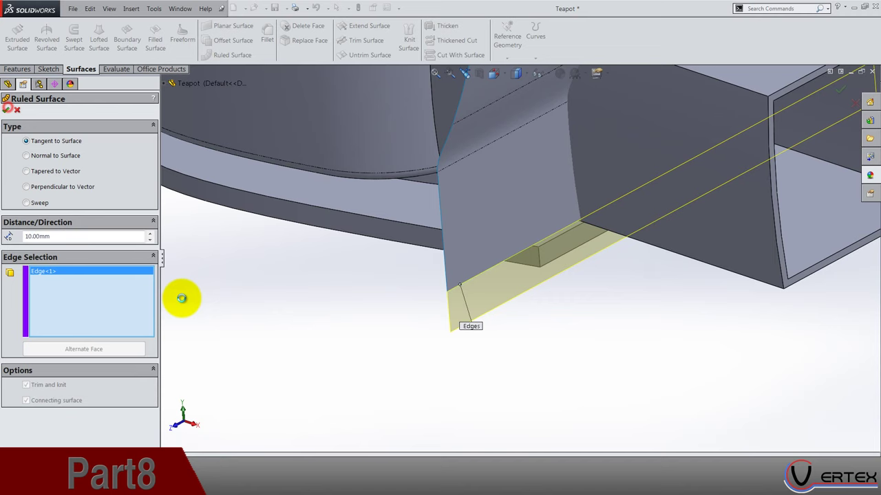
Thicken Surface-Extrude3 by 1.75 mm on the side facing the pot, with Merge result turned off.
left_click(40, 404)
left_click(61, 425)
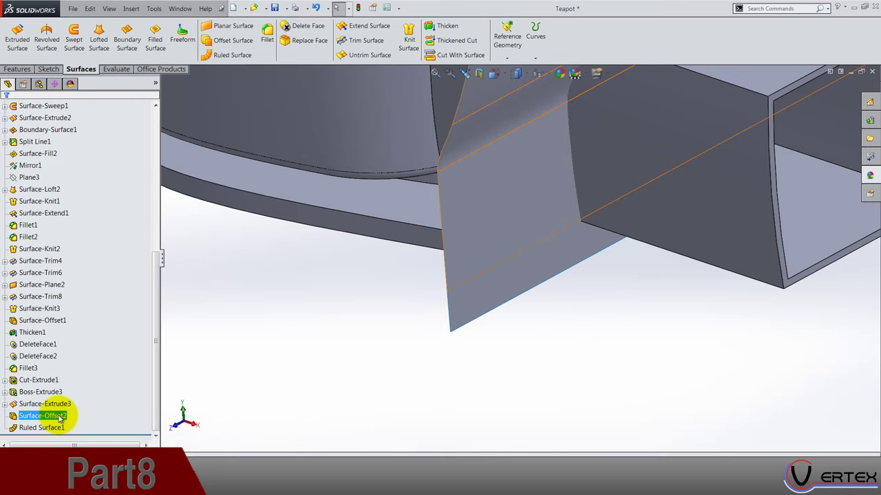
scroll(417, 108, "up", 3)
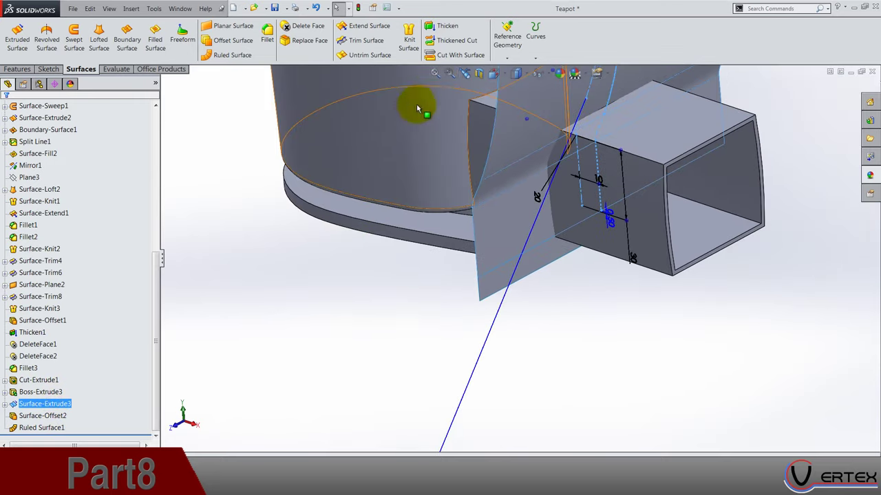
left_click(447, 26)
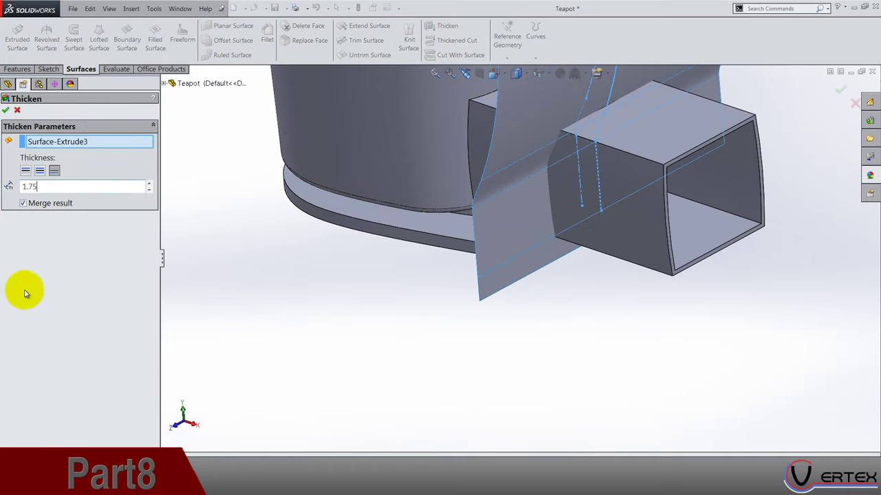
left_click(53, 311)
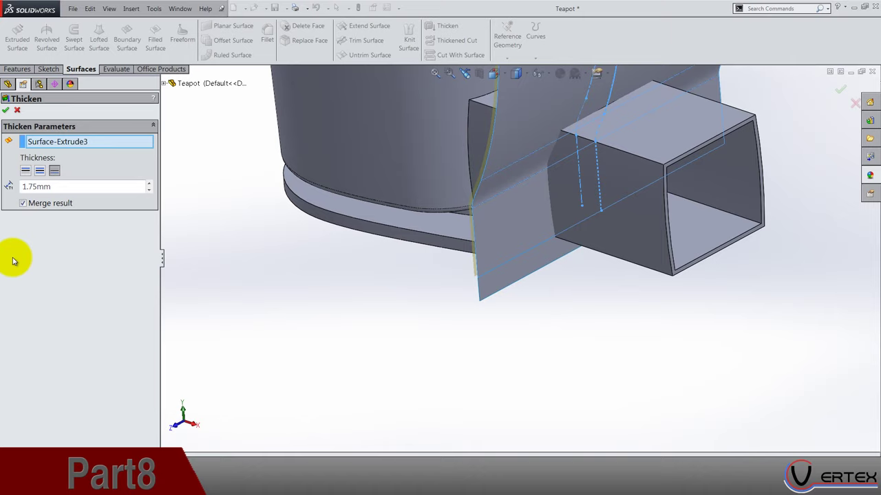
left_click(42, 204)
middle_click_drag(322, 310, 539, 244)
scroll(493, 268, "down", 5)
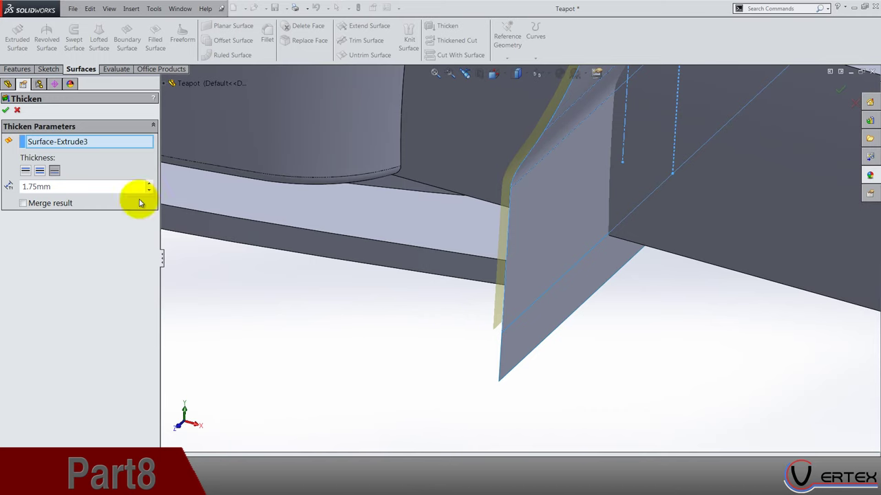
left_click(8, 111)
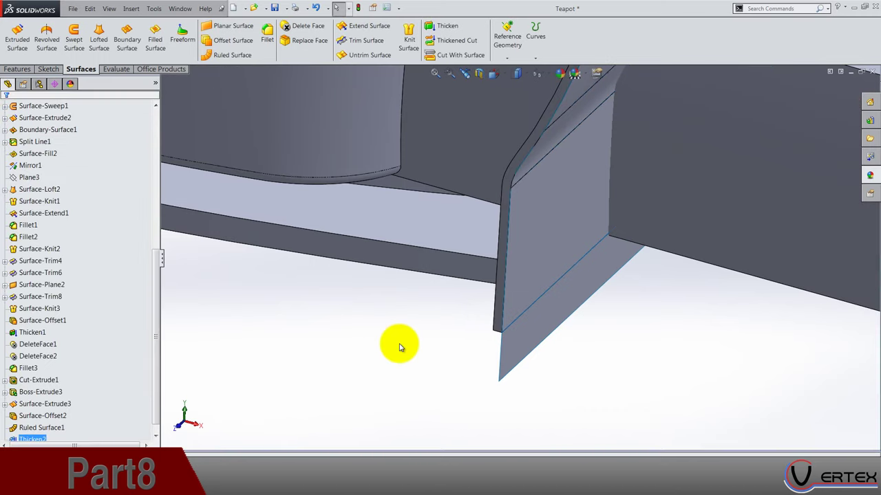
Find the handle sweep, Surface-Sweep1, in the feature history and review its profile and path sketches.
scroll(400, 345, "up", 4)
scroll(405, 348, "up", 3)
middle_click_drag(428, 305, 454, 324)
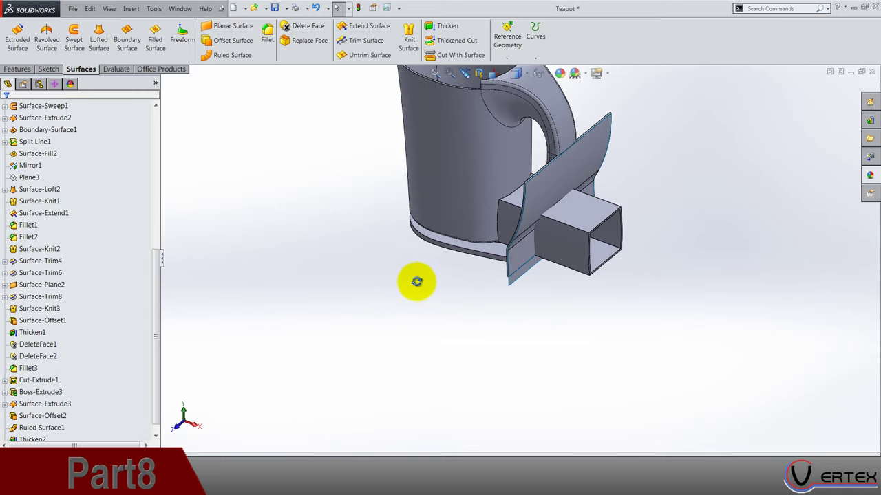
middle_click_drag(416, 281, 433, 309)
scroll(97, 311, "up", 3)
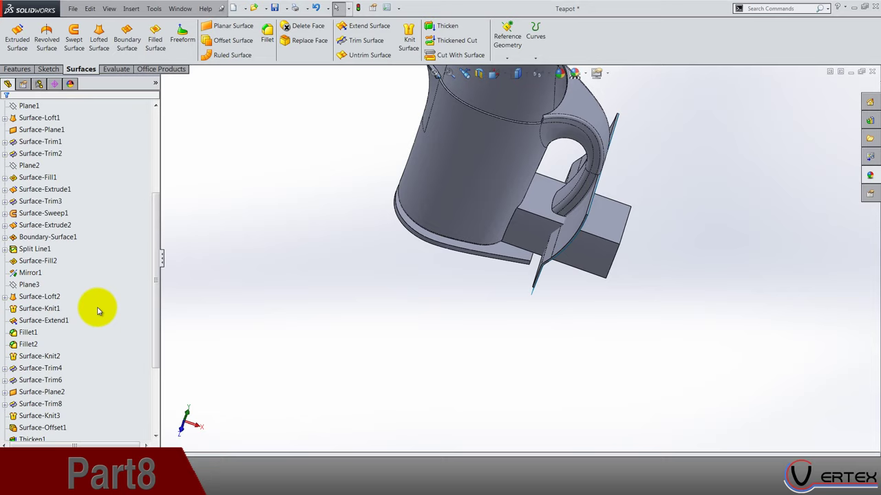
scroll(97, 311, "up", 1)
scroll(98, 311, "up", 3)
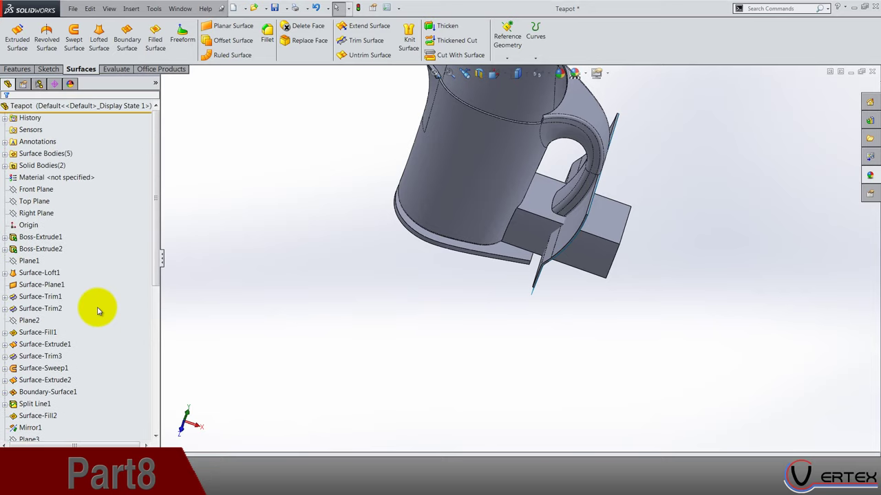
scroll(98, 311, "down", 4)
scroll(98, 311, "down", 4)
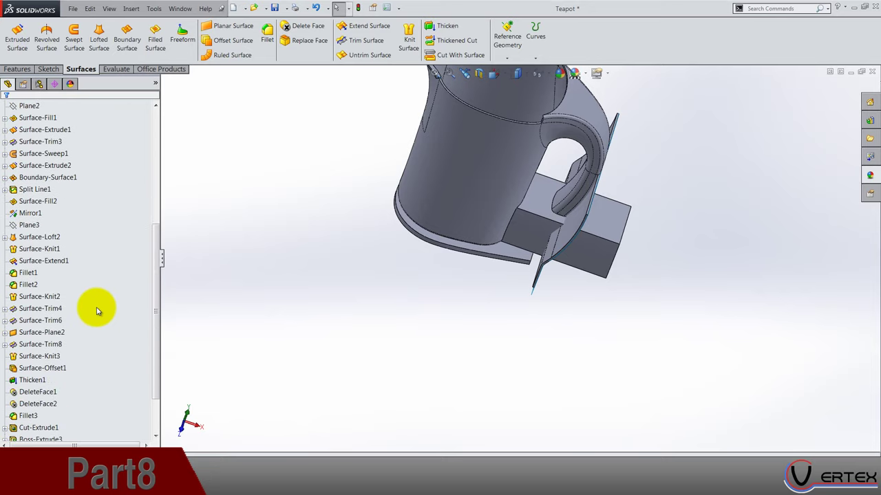
scroll(98, 311, "up", 3)
scroll(97, 311, "up", 2)
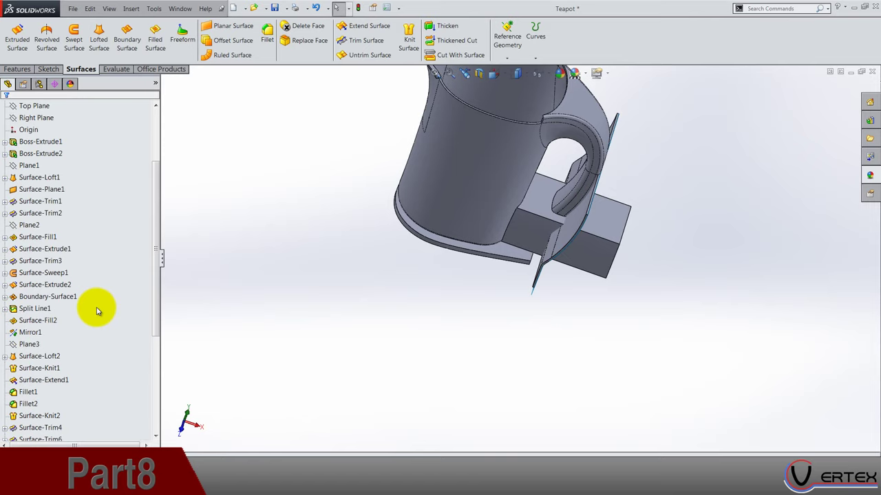
left_click(60, 272)
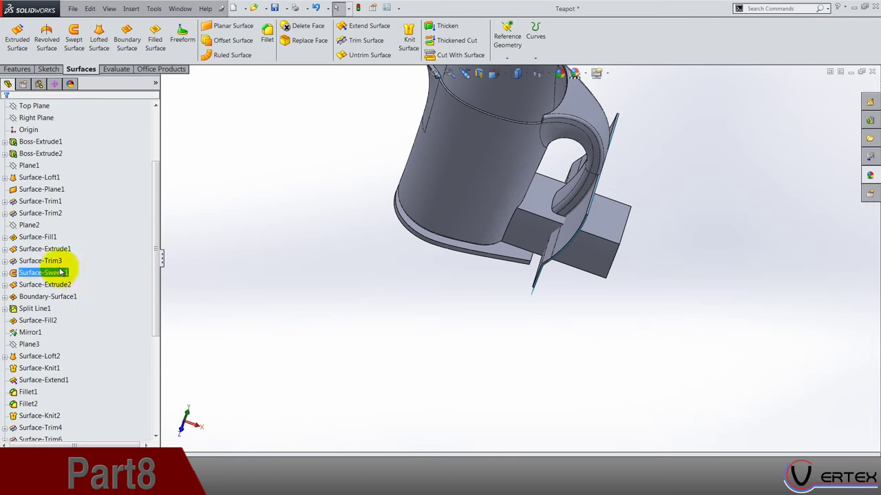
left_click(5, 273)
double_click(30, 288)
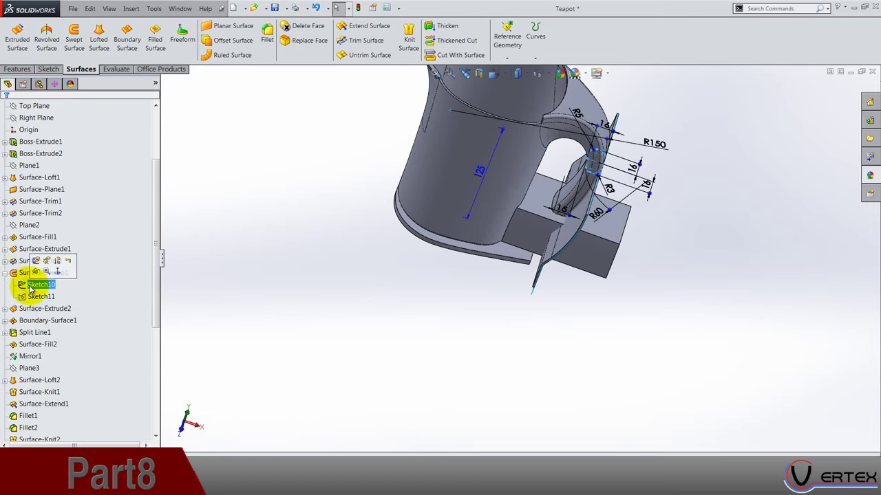
double_click(31, 298)
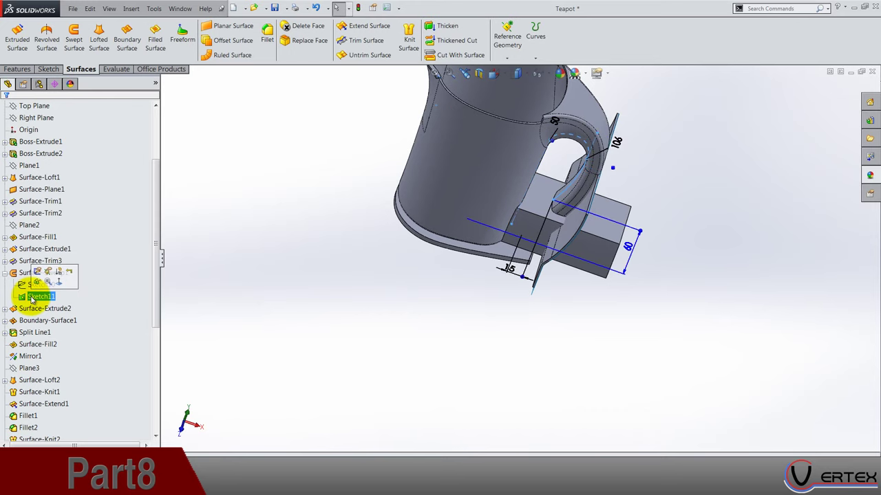
Open the handle path sketch, Sketch11, for editing in Front view and delete its 15 mm horizontal dimension.
left_click(36, 272)
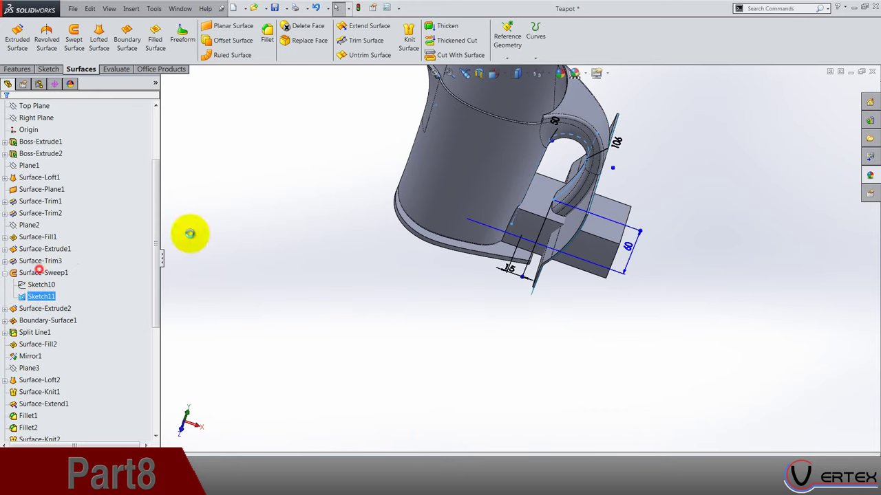
left_click(493, 74)
left_click(510, 120)
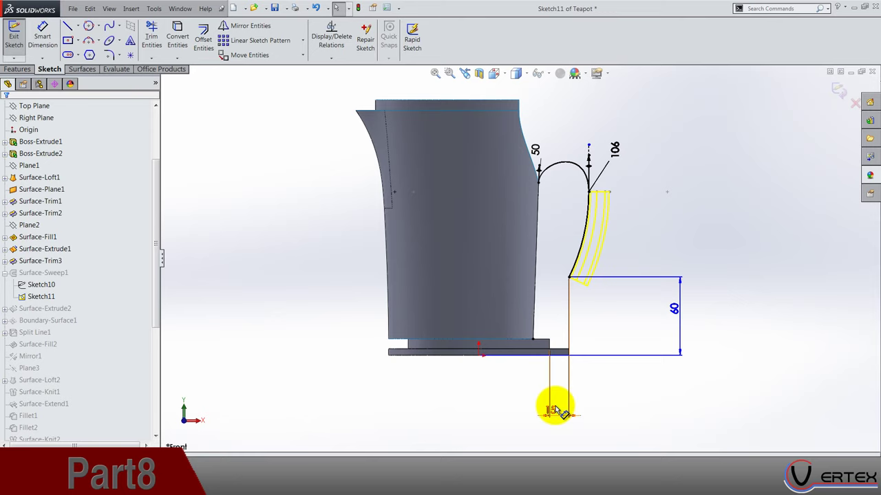
left_click(553, 409)
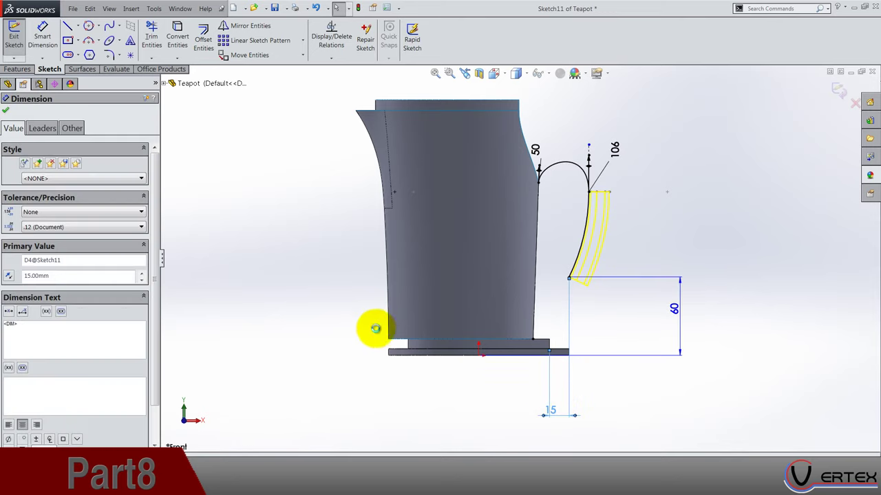
key("Delete")
Dimension the horizontal distance from the origin to the handle path's lower endpoint, keep the proposed value, and exit the sketch.
left_click(43, 46)
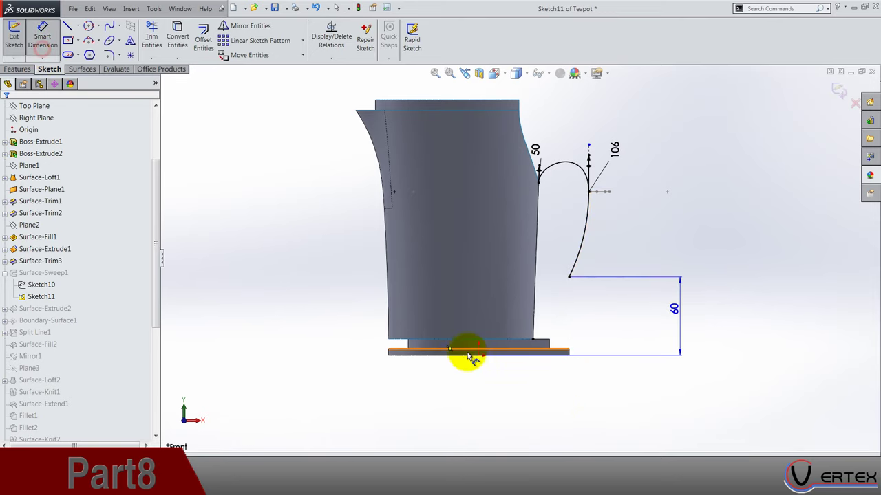
left_click(479, 354)
left_click(570, 278)
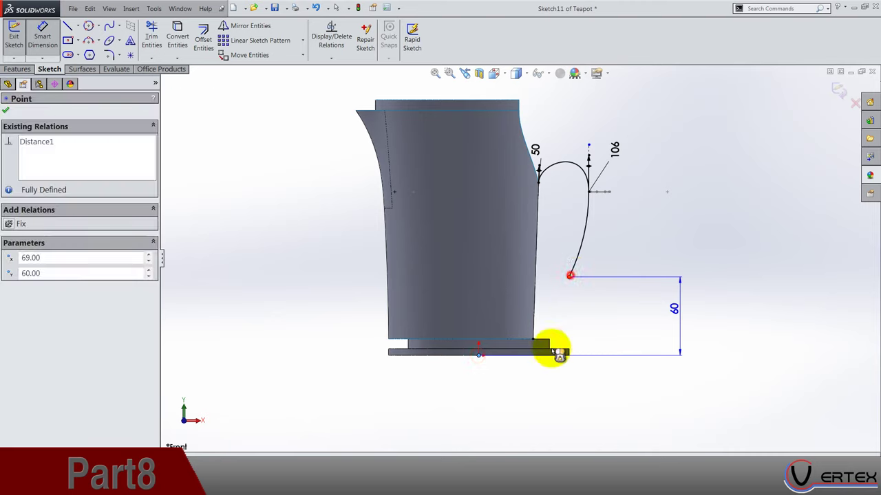
left_click(535, 399)
left_click(527, 393)
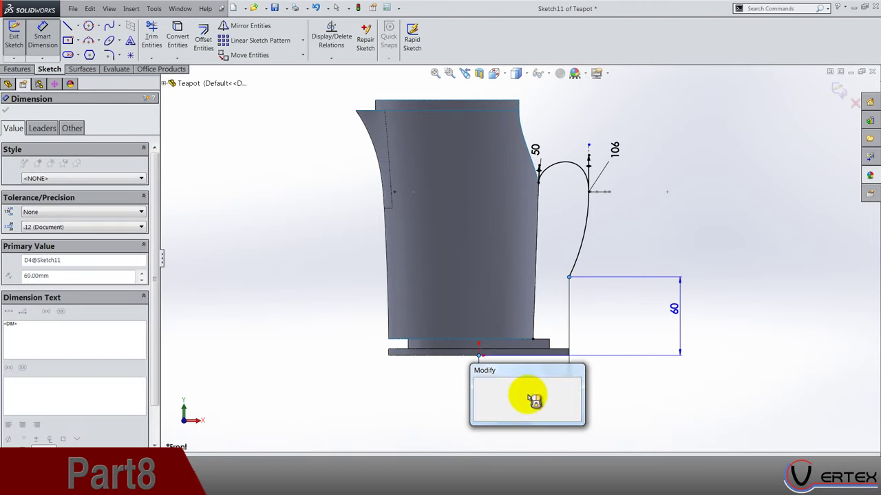
key("Return")
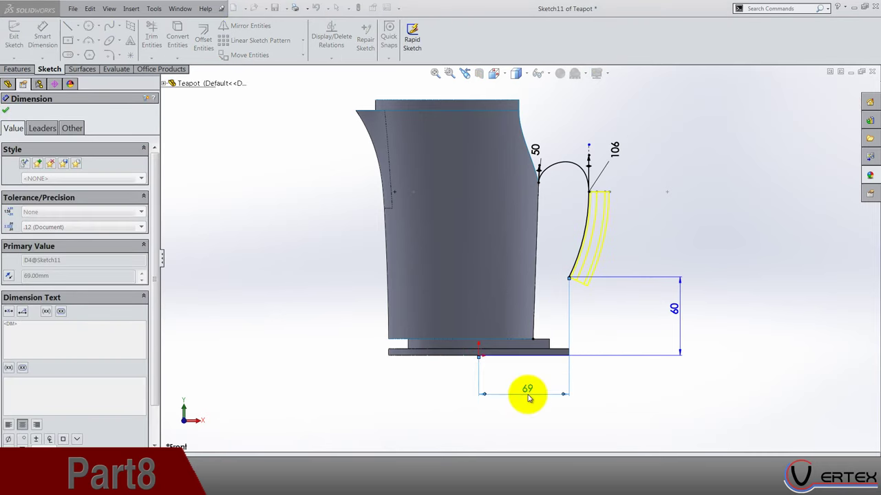
left_click(690, 263)
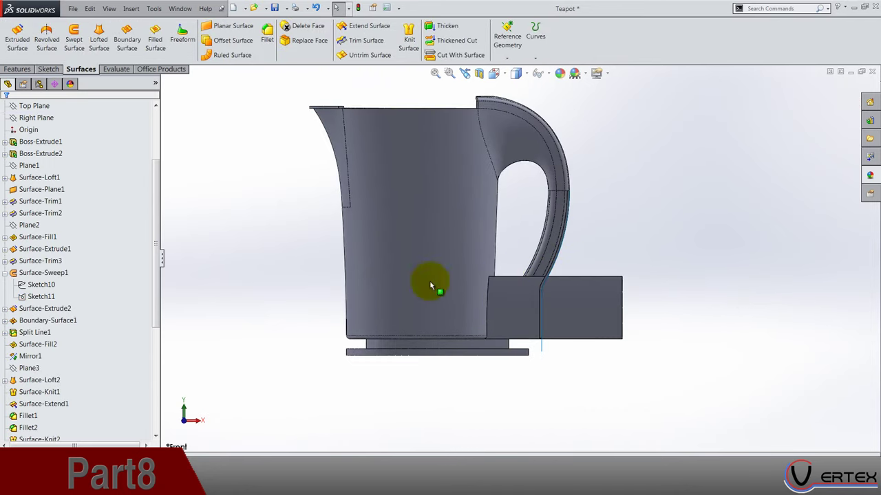
Collapse Surface-Sweep1 in the feature history and save the part.
scroll(72, 329, "down", 6)
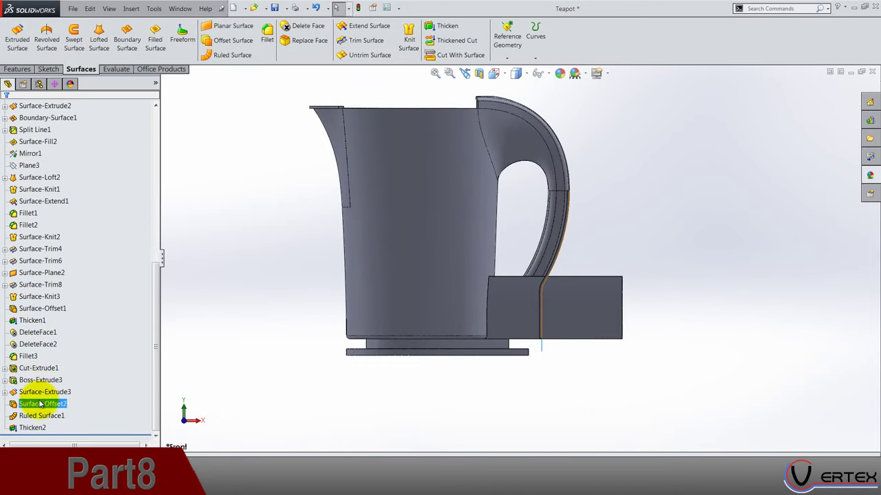
scroll(41, 344, "up", 4)
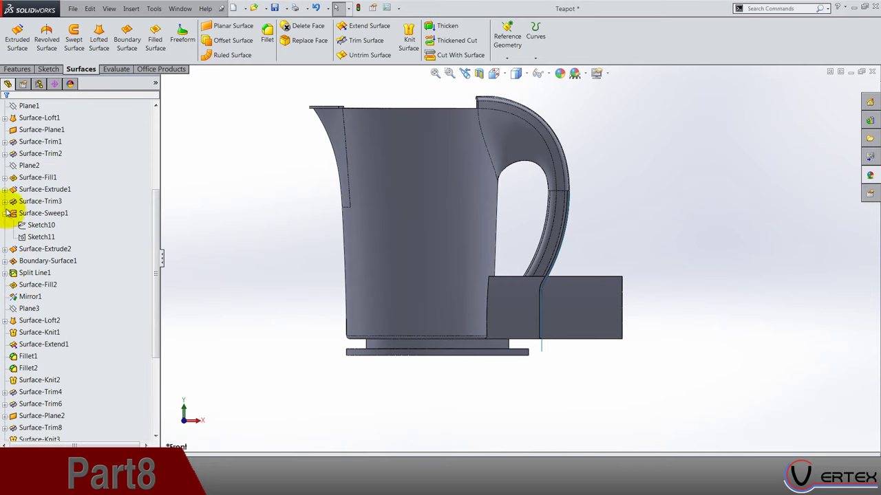
left_click(6, 216)
scroll(95, 311, "up", 5)
scroll(96, 313, "down", 10)
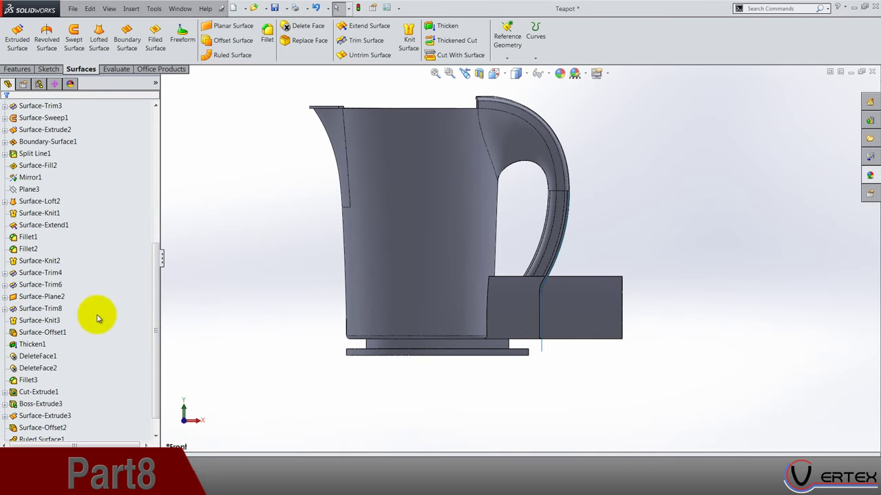
scroll(97, 318, "up", 8)
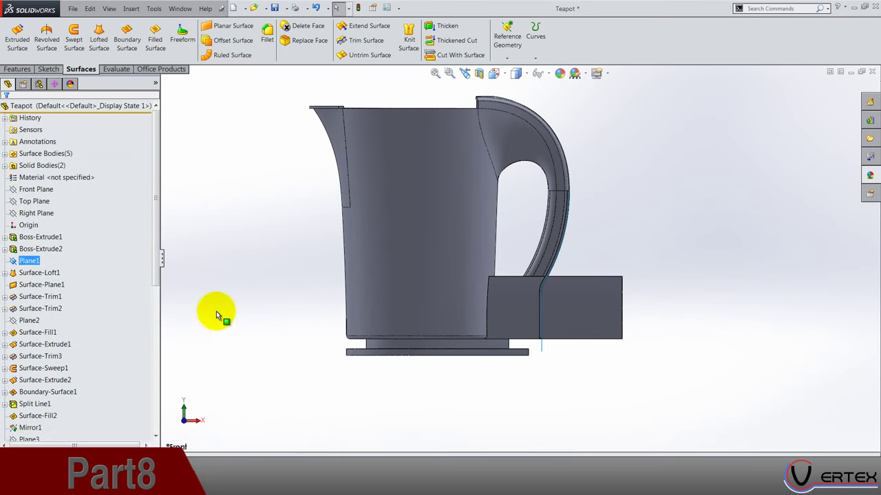
left_click(657, 242)
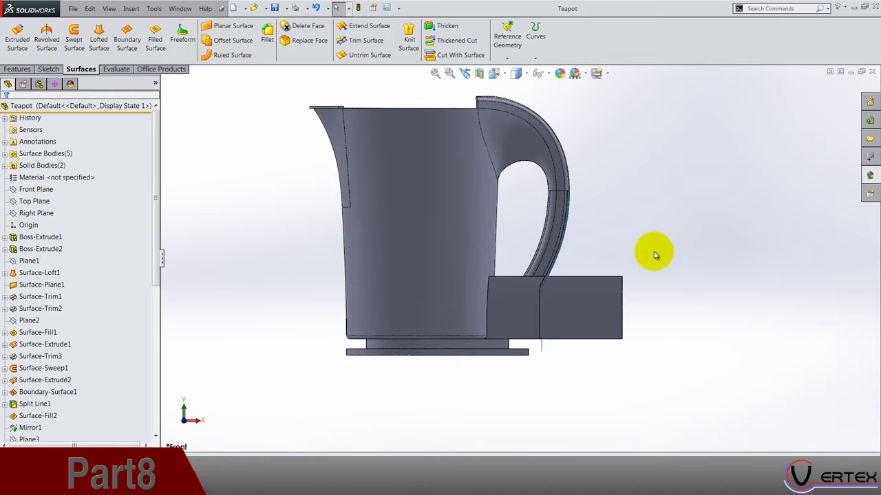
Select Sketch26 of Boss-Extrude3, the rectangular tube, and start an extruded cut from it with the Through All end condition.
scroll(654, 255, "up", 3)
middle_click_drag(644, 261, 625, 312)
scroll(534, 292, "down", 7)
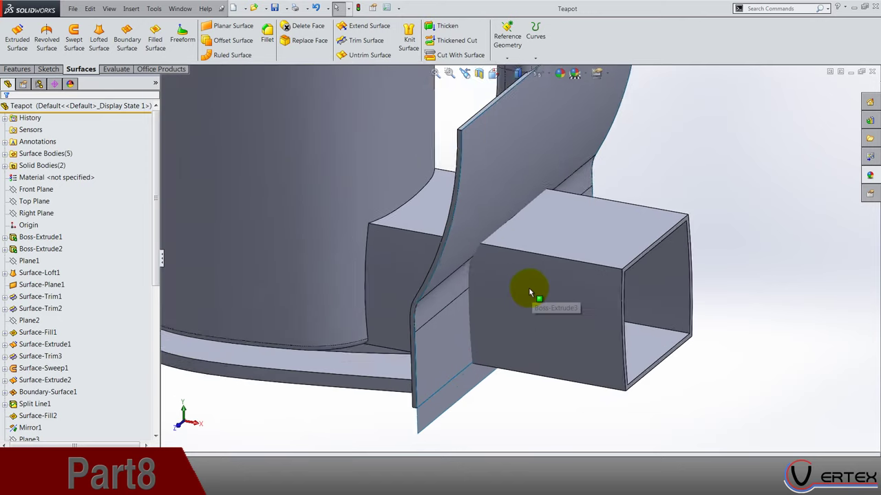
left_click(574, 248)
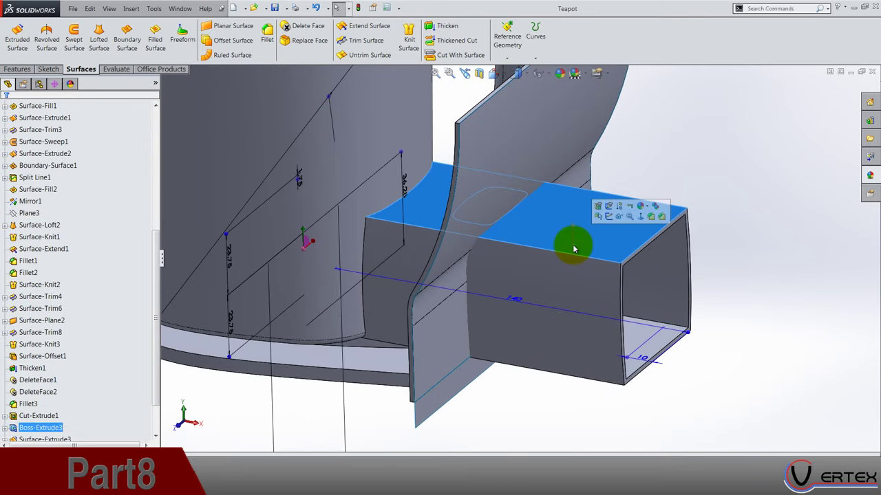
scroll(69, 406, "down", 2)
left_click(8, 391, "ctrl")
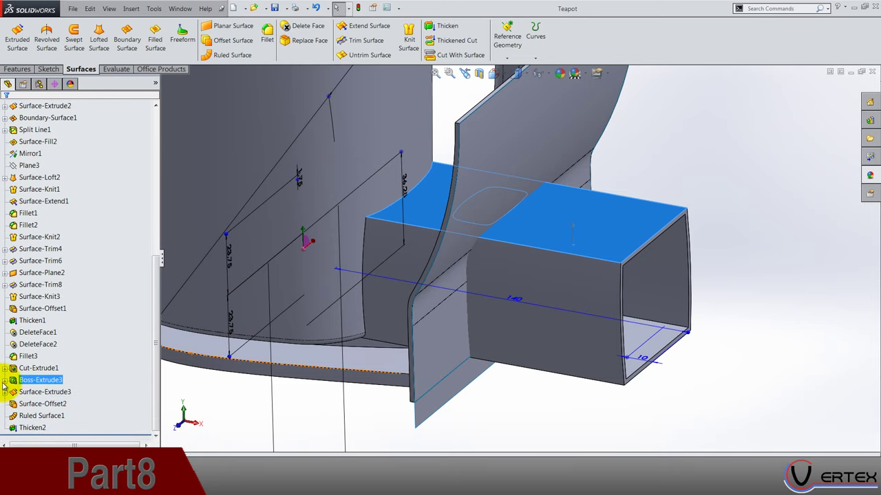
left_click(5, 380)
left_click(31, 391)
mouse_move(315, 393)
middle_mouse_down()
mouse_move(337, 388)
mouse_move(344, 399)
mouse_move(456, 281)
middle_mouse_up()
scroll(454, 298, "down", 3)
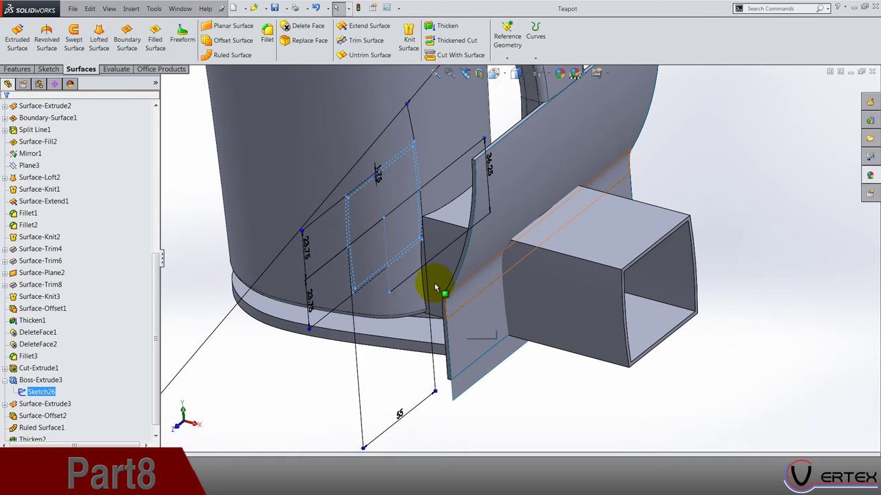
scroll(122, 49, "up", 2)
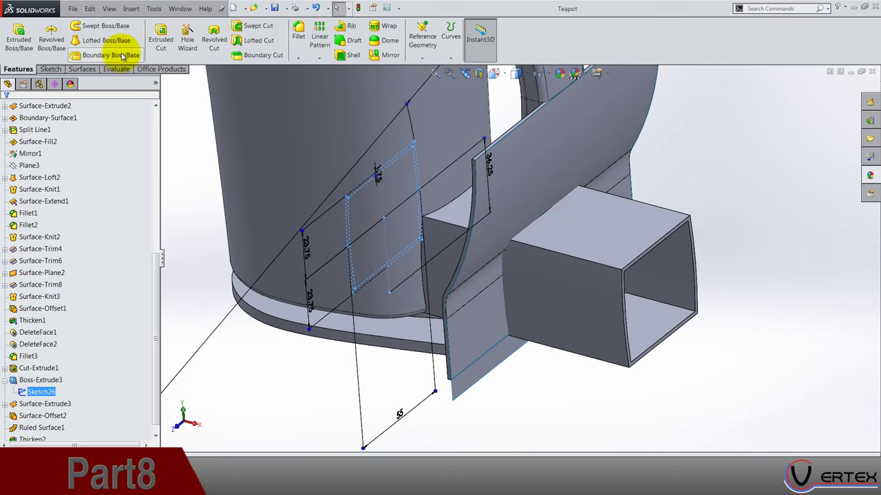
left_click(166, 42)
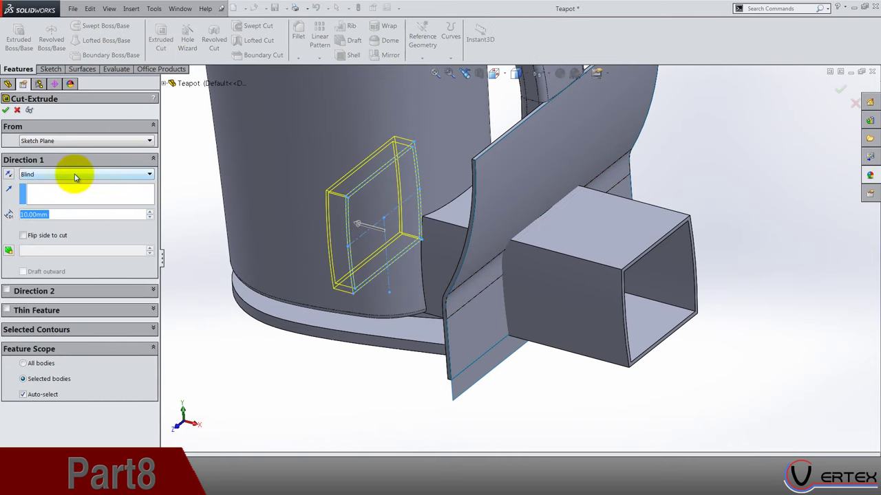
left_click(75, 176)
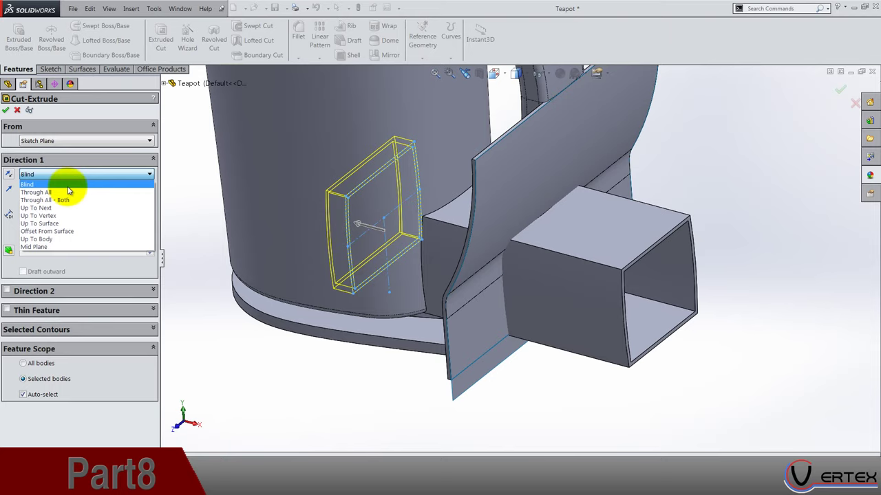
left_click(66, 193)
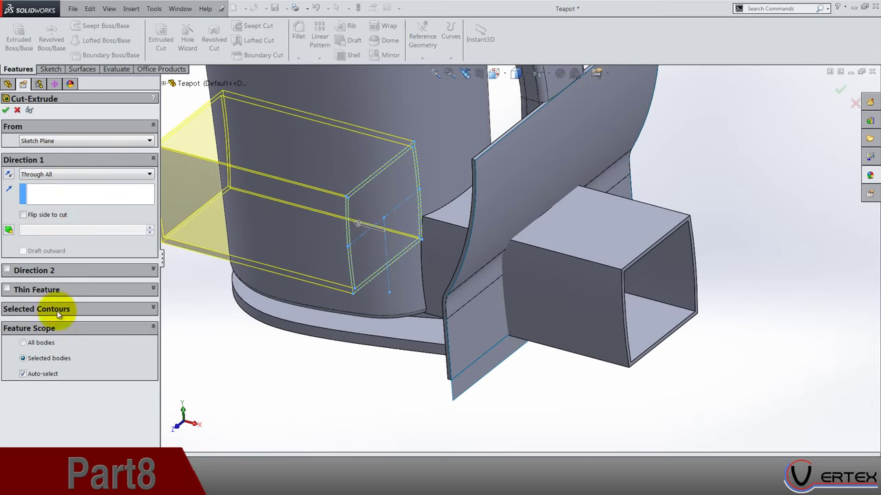
Turn off Auto-select and limit the cut to the Thicken2 body, reverse its direction and flip the side to cut.
left_click(44, 374)
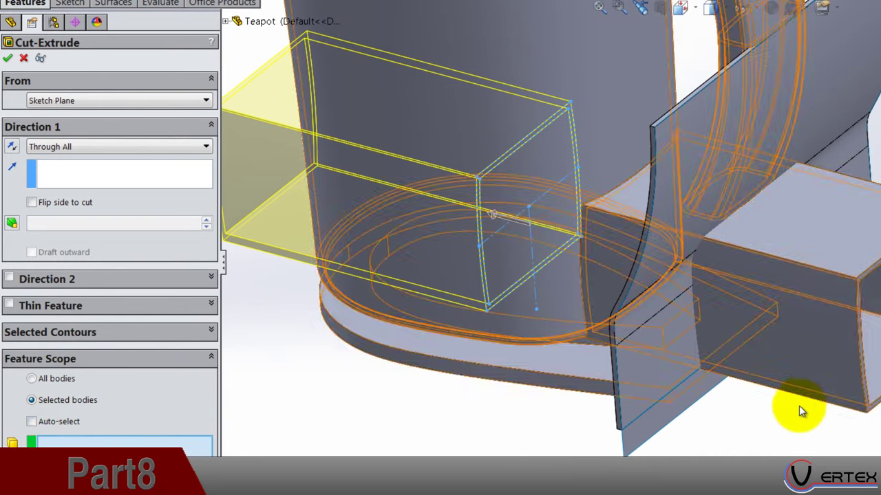
middle_click_drag(791, 427, 843, 405)
left_click(844, 400)
scroll(796, 428, "up", 5)
middle_click_drag(797, 428, 676, 375)
scroll(737, 303, "down", 5)
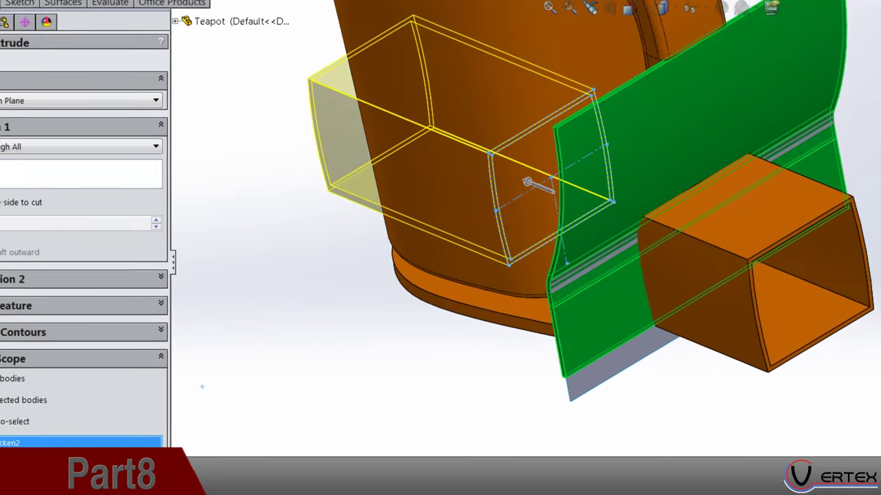
left_click(13, 143)
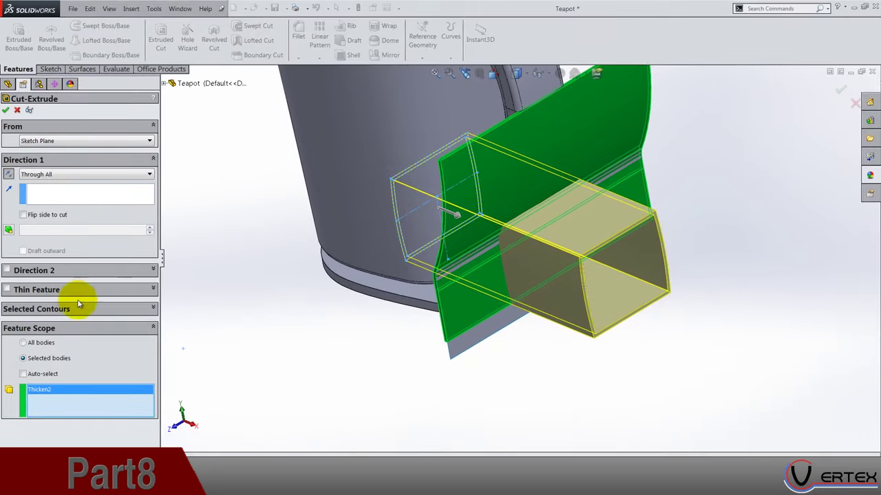
left_click(42, 213)
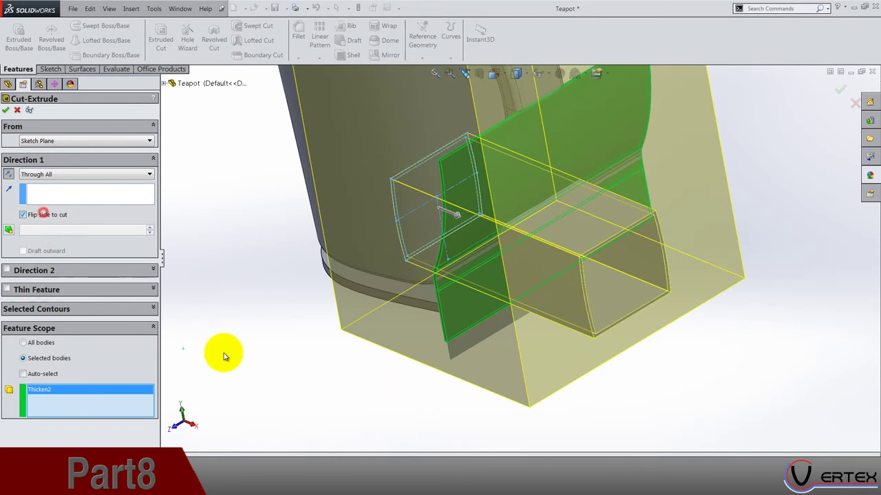
Replace Sketch26 in the cut's selected contours with only its outer contour and accept the cut.
left_click(137, 309)
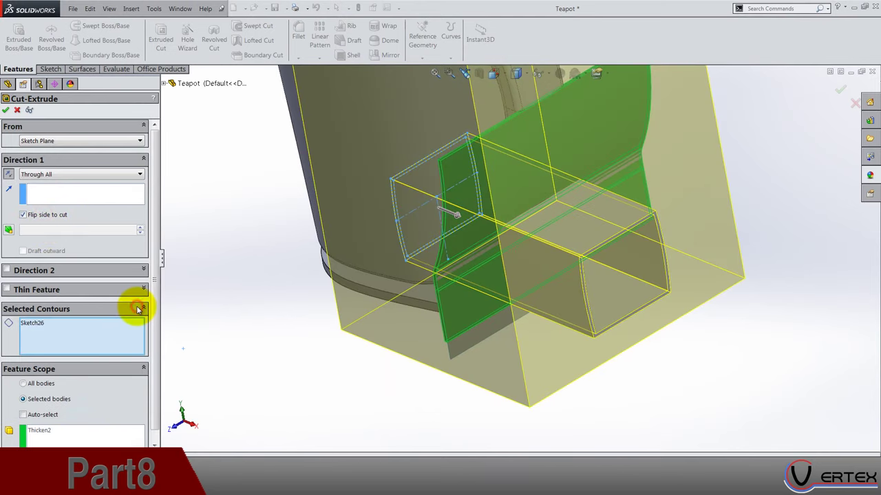
right_click(64, 333)
left_click(64, 333)
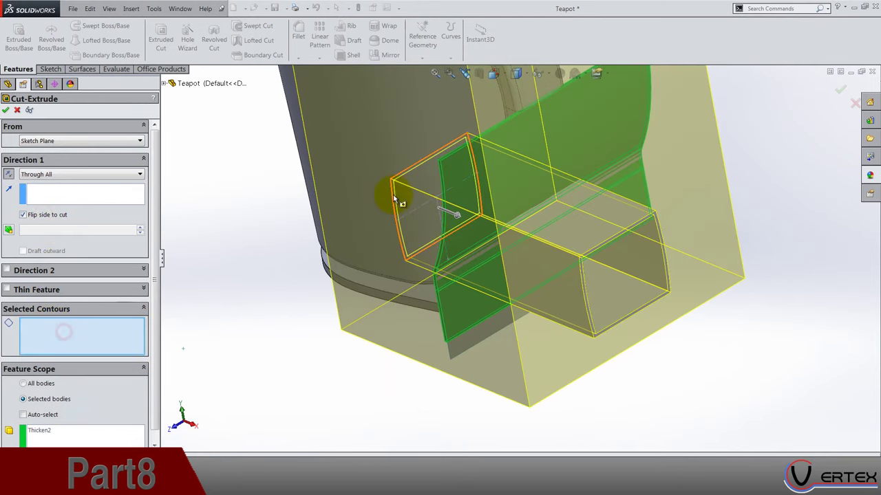
scroll(443, 186, "down", 5)
left_click(455, 178)
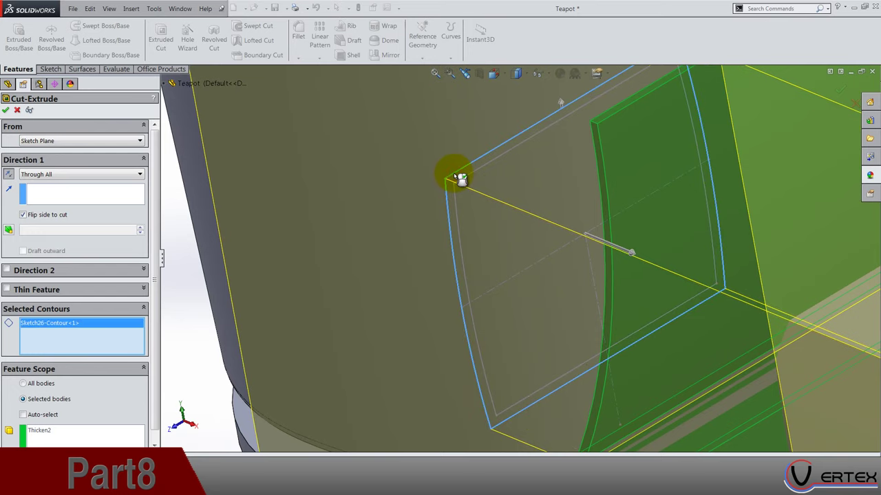
scroll(459, 179, "up", 5)
scroll(523, 244, "down", 5)
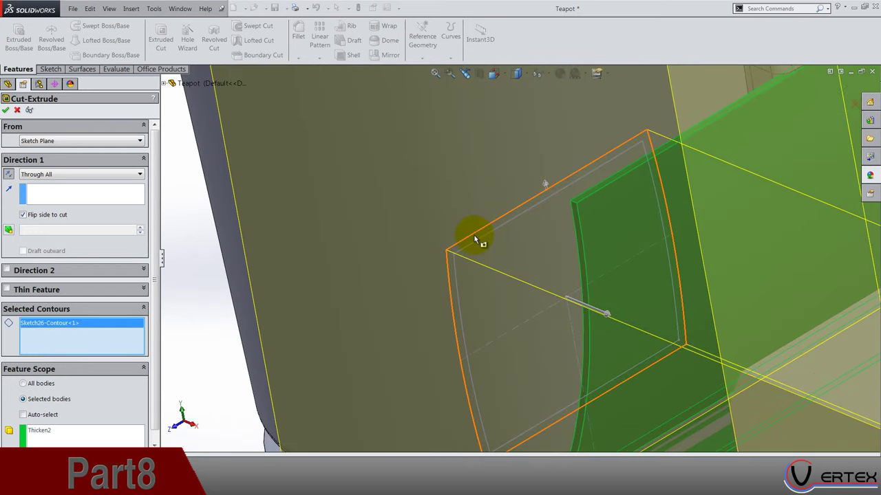
scroll(473, 235, "up", 6)
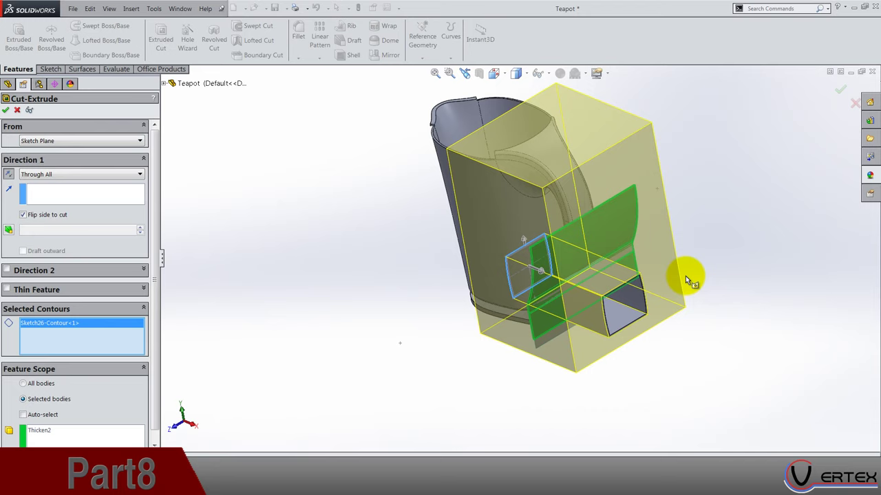
scroll(685, 276, "down", 3)
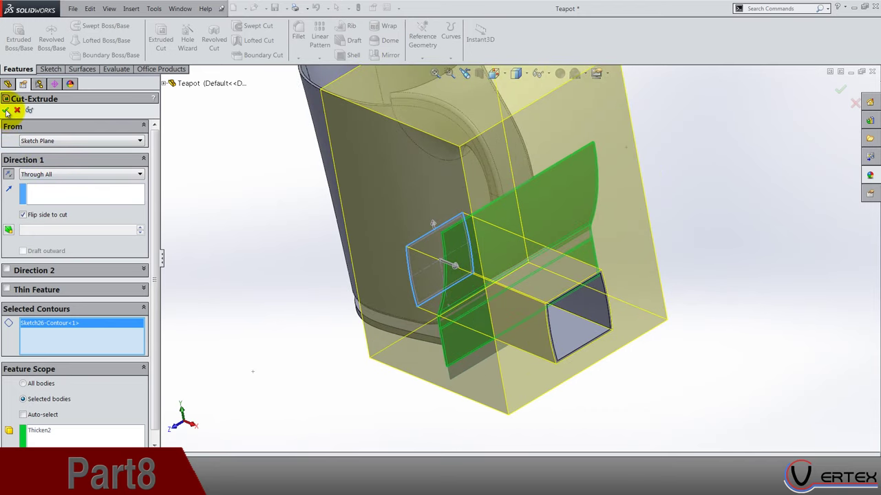
key("Escape")
left_click(264, 300)
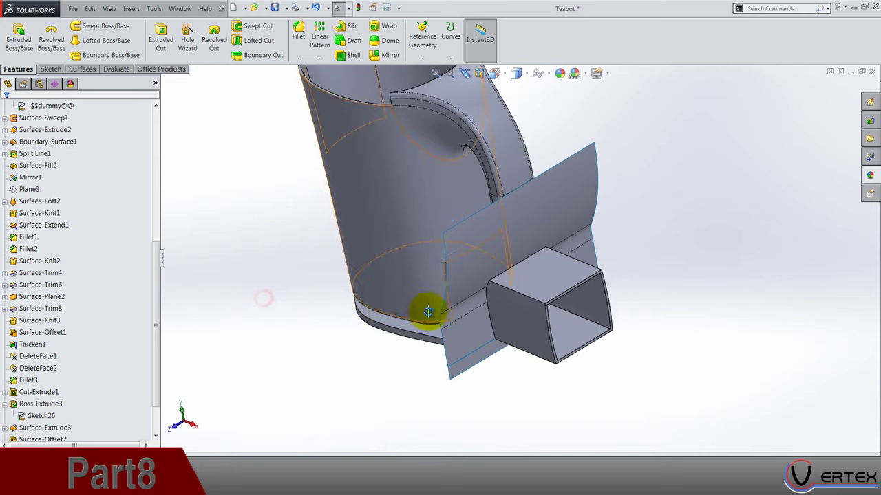
Check the trimmed area around the rectangular tube and collapse Boss-Extrude3 in the feature history.
mouse_move(431, 313)
middle_mouse_down()
mouse_move(464, 354)
mouse_move(410, 295)
middle_mouse_up()
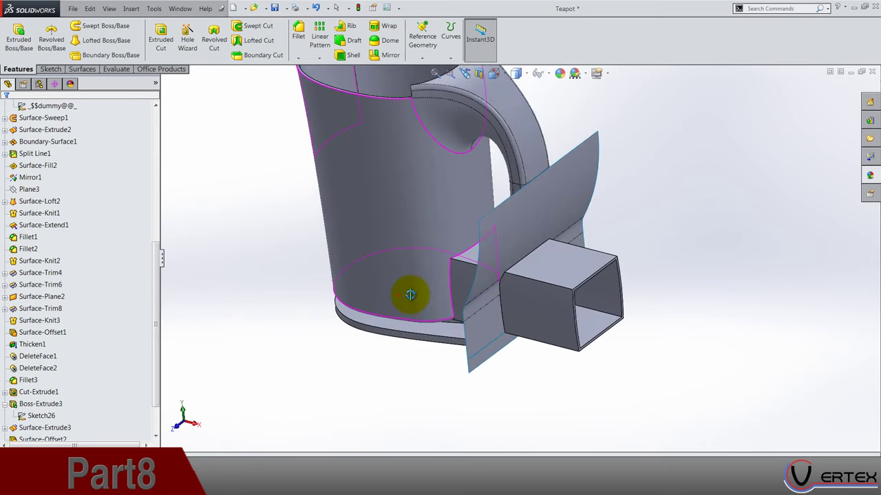
scroll(501, 364, "down", 5)
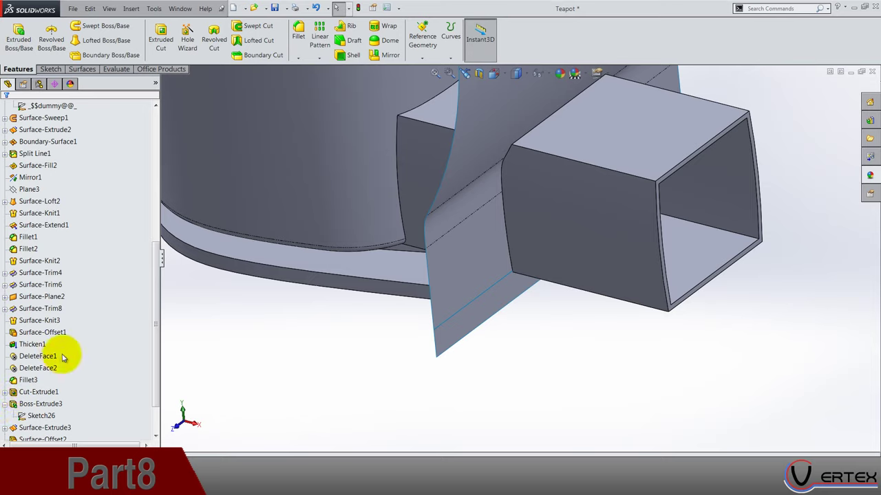
left_click(5, 403)
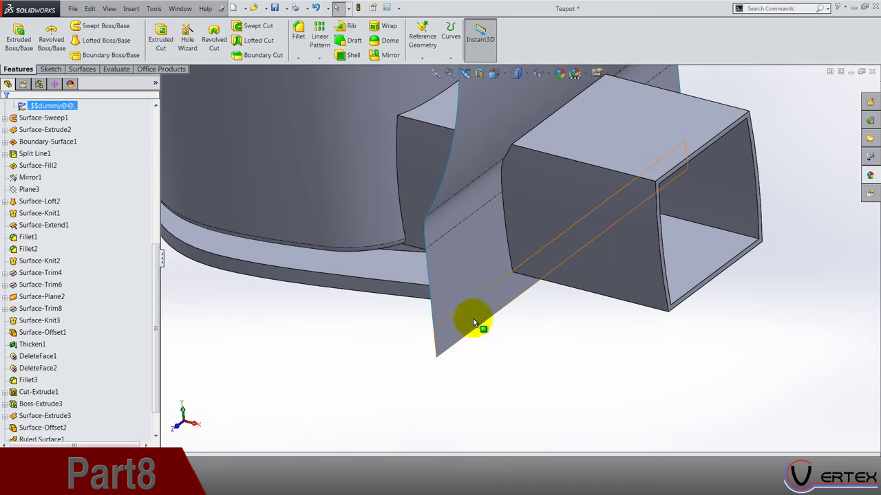
scroll(117, 43, "down", 2)
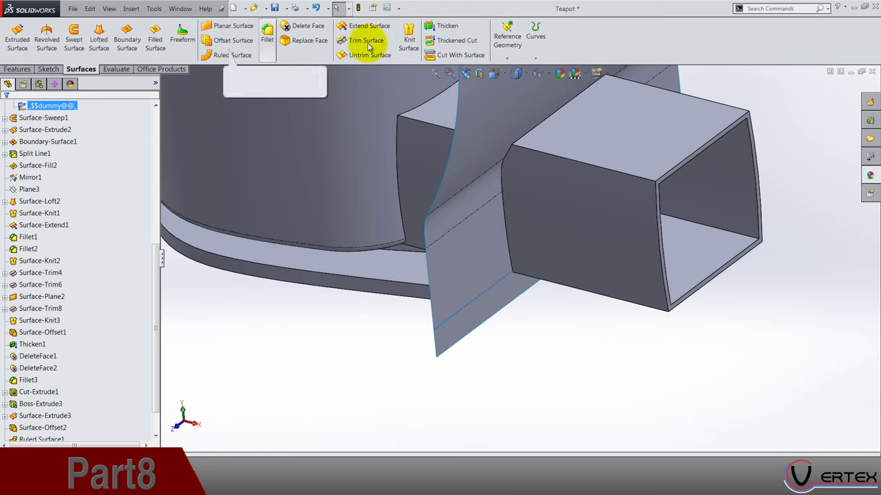
left_click(430, 55)
left_click(465, 287)
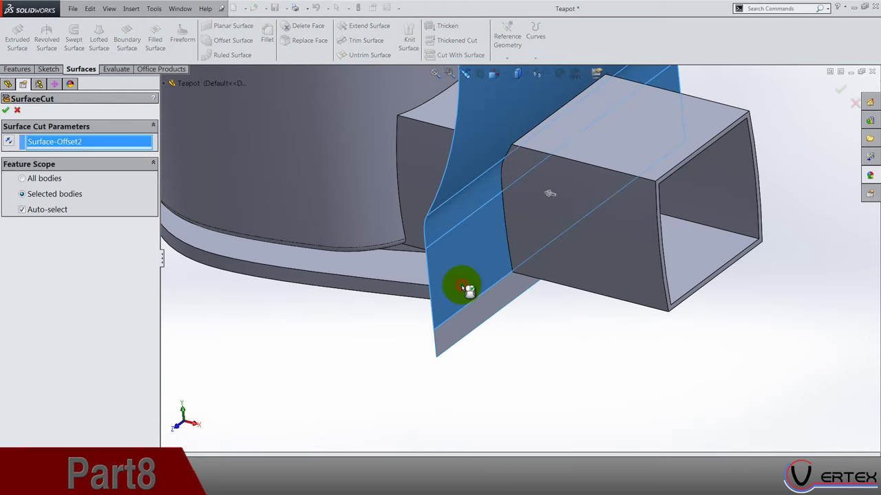
left_click(18, 111)
left_click(211, 309)
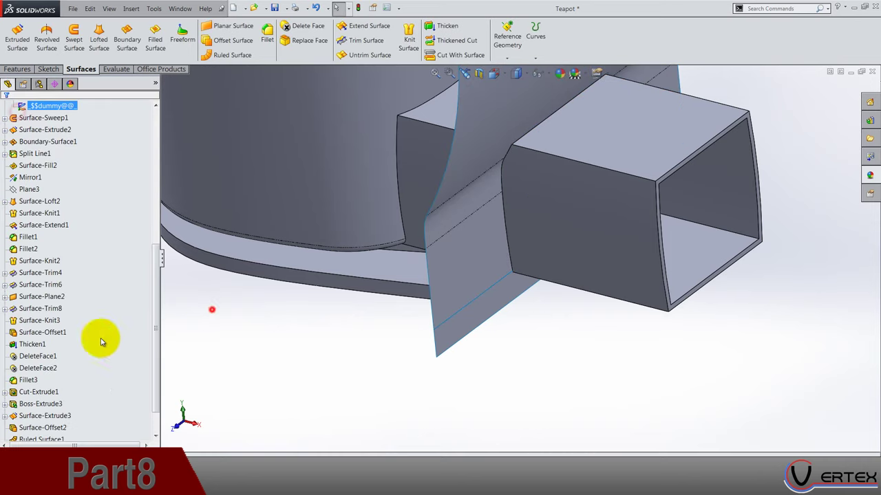
Knit Ruled Surface1 and Surface-Offset2 into one surface, leaving Merge entities off.
left_click(413, 43)
left_click(475, 310)
left_click(461, 284)
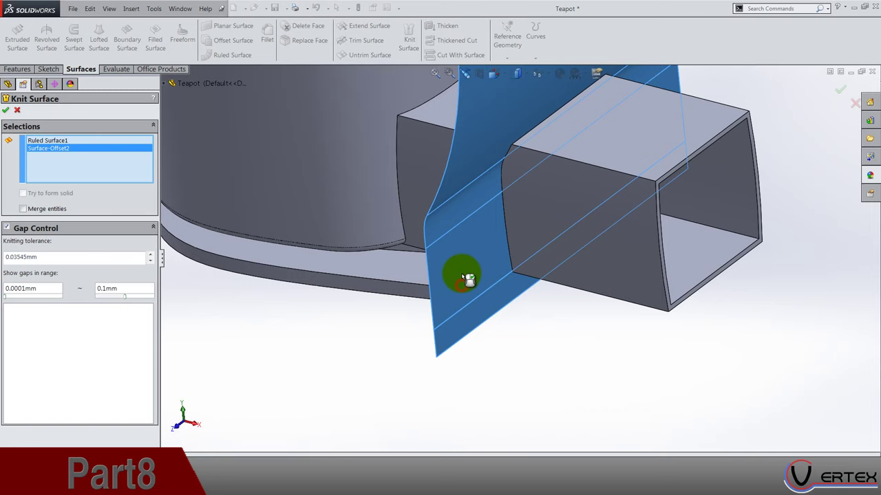
scroll(451, 328, "up", 4)
scroll(450, 328, "down", 1)
scroll(512, 273, "down", 2)
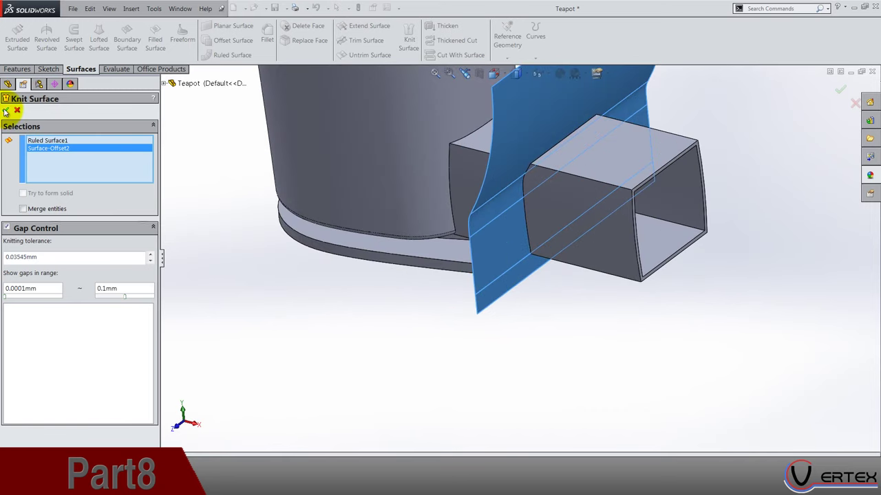
left_click(6, 110)
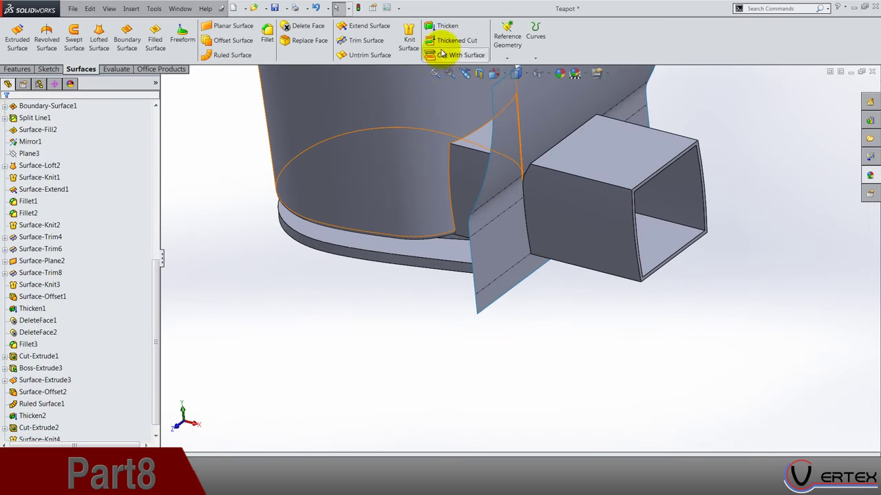
Start a cut with the knitted surface as the cutting tool and reverse the cut direction toward the tube's open end.
left_click(454, 54)
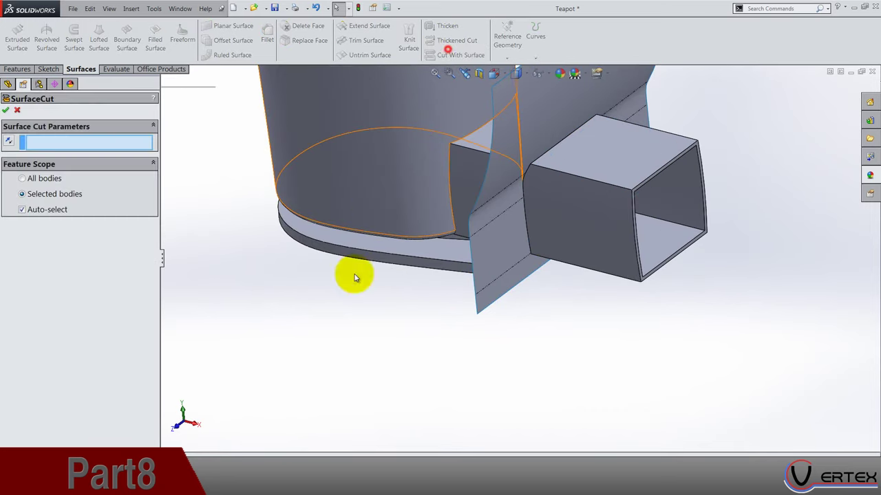
left_click(493, 272)
mouse_move(491, 344)
middle_mouse_down()
mouse_move(515, 363)
mouse_move(483, 352)
middle_mouse_up()
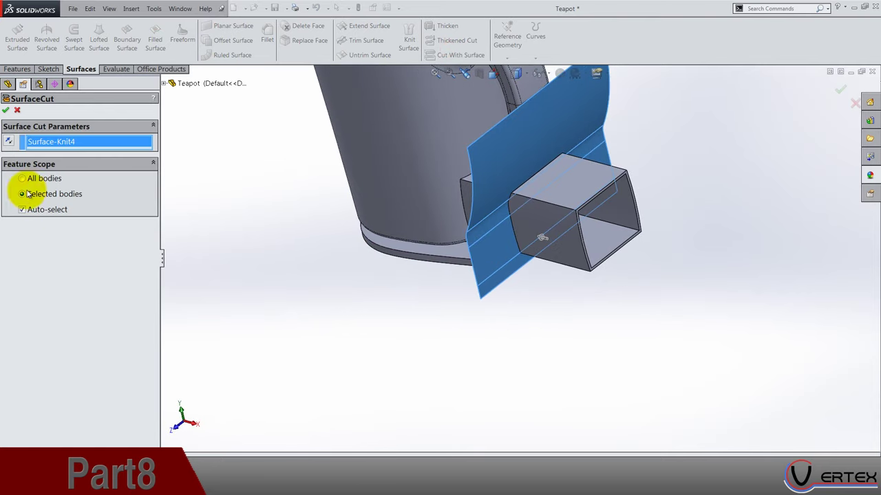
left_click(8, 141)
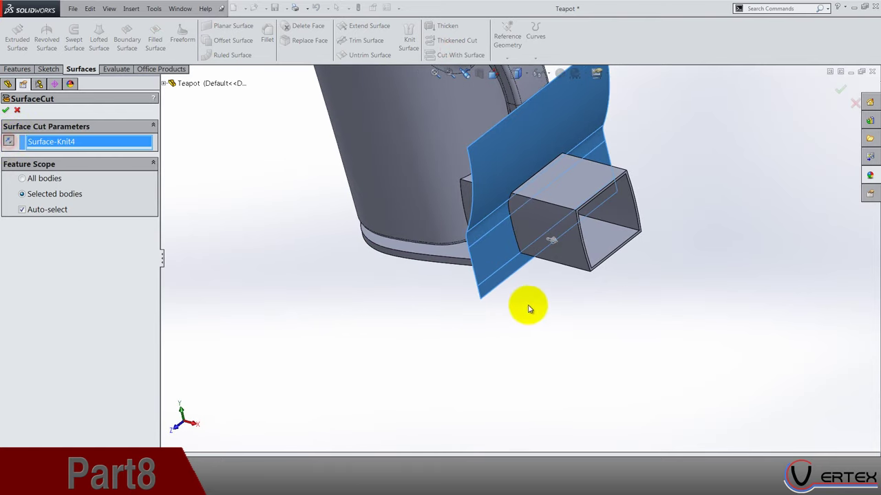
middle_click_drag(556, 311, 564, 335)
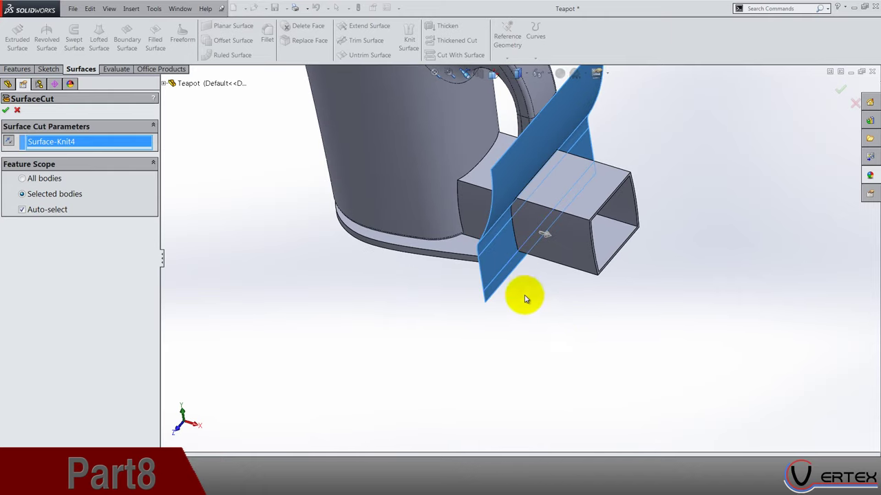
Turn off Auto-select, limit the surface cut to the teapot body with the rectangular tube, and accept the cut.
left_click(52, 212)
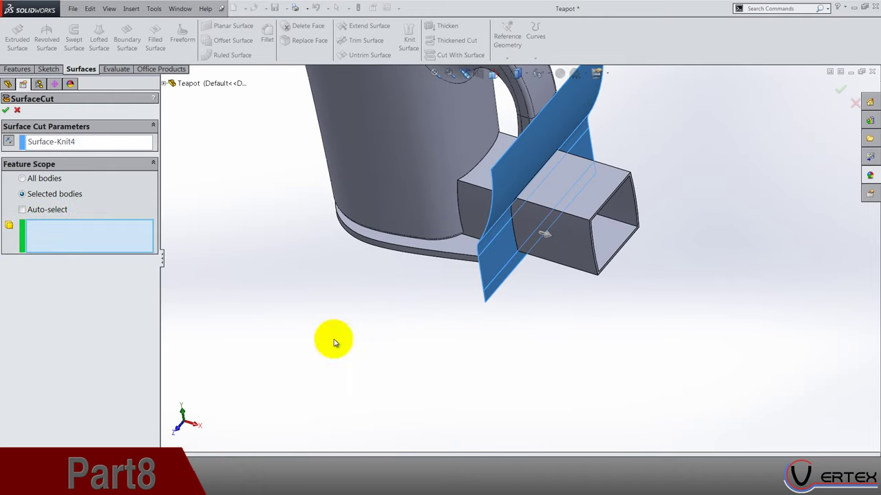
left_click(577, 265)
middle_click_drag(564, 300, 357, 196)
left_click(6, 108)
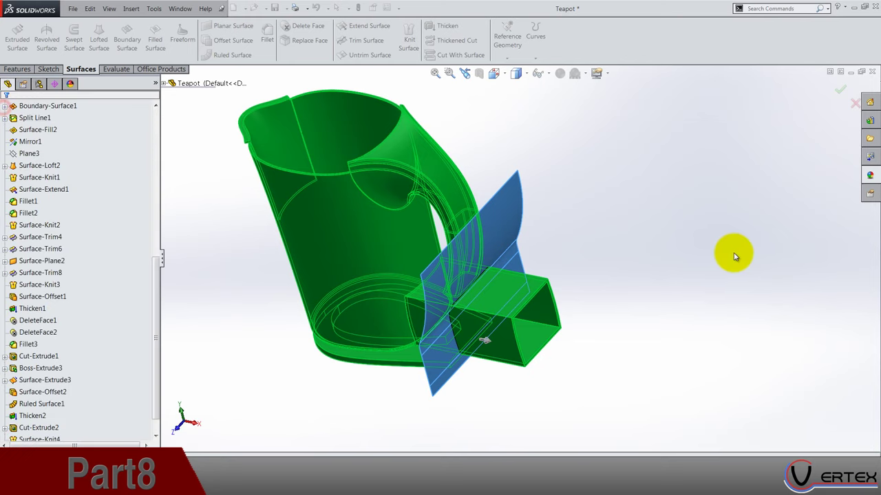
left_click(633, 256)
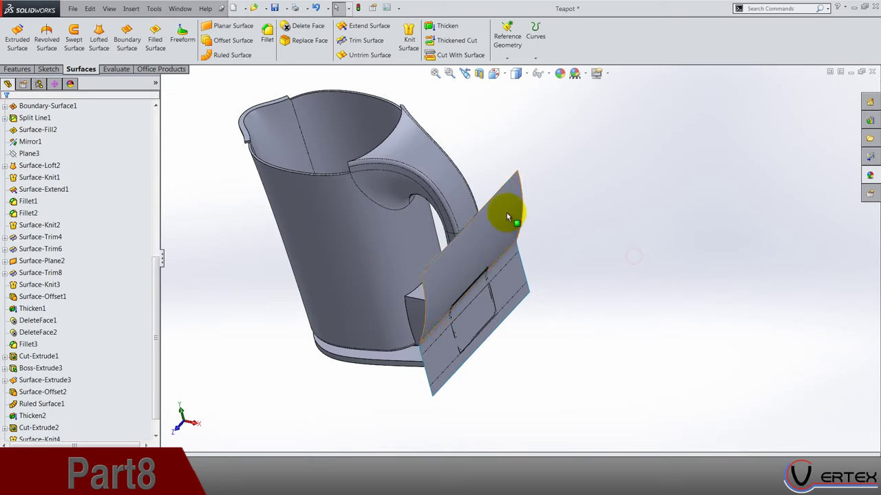
Hide the knitted surface that crosses the rectangular tube.
right_click(509, 216)
left_click(527, 201)
left_click(545, 270)
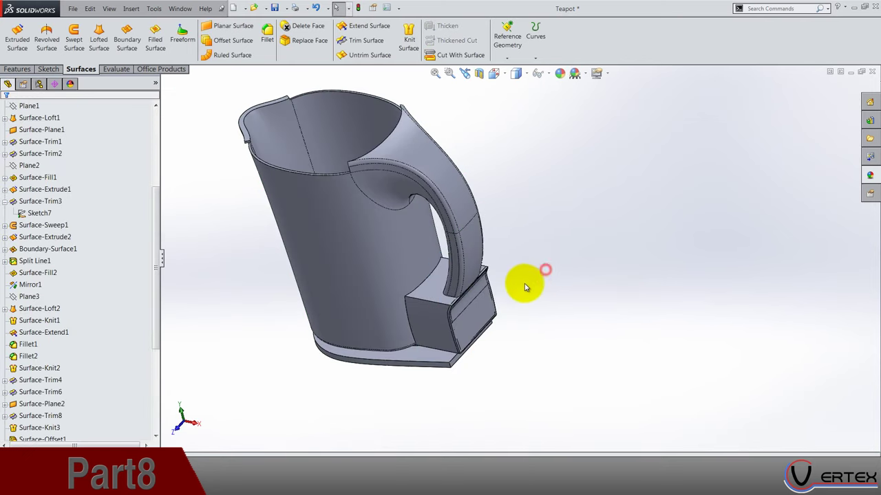
Combine the thickened end plate (Cut-Extrude2) and the teapot body (SurfaceCut1) into one body with the Add operation.
scroll(521, 286, "down", 5)
left_click(134, 9)
mouse_move(172, 56)
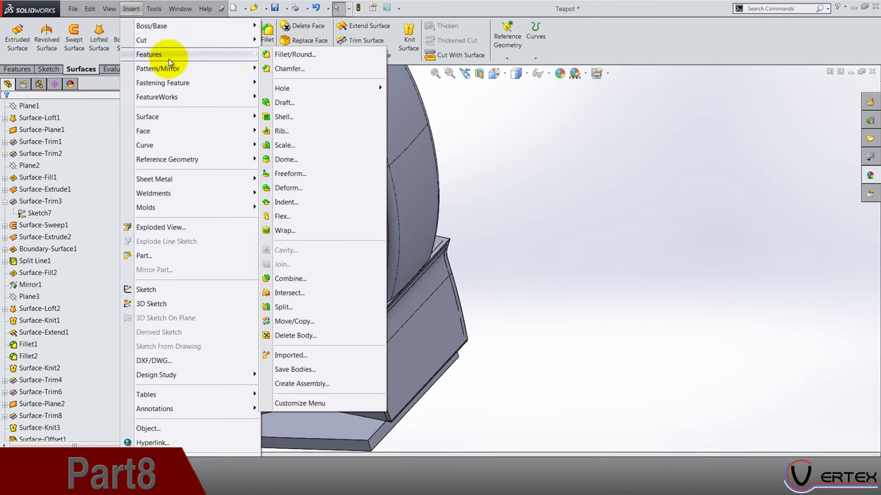
left_click(292, 281)
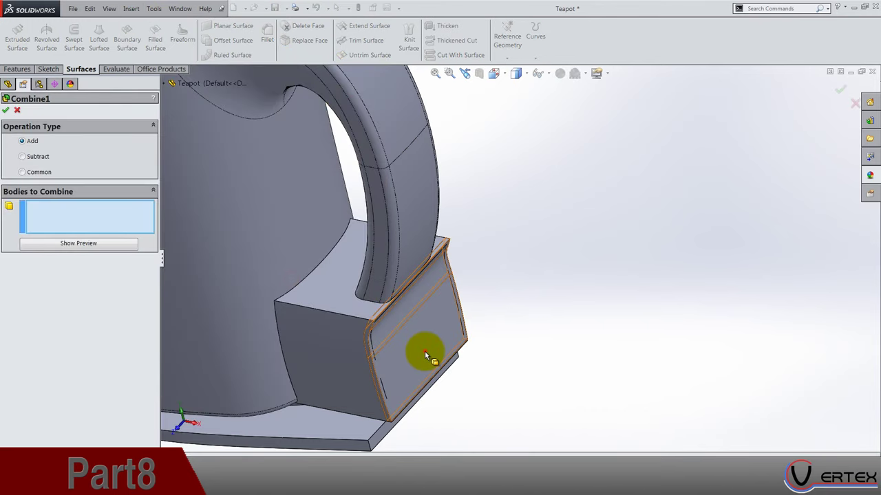
left_click(425, 351)
left_click(337, 353)
middle_click_drag(452, 371, 443, 312)
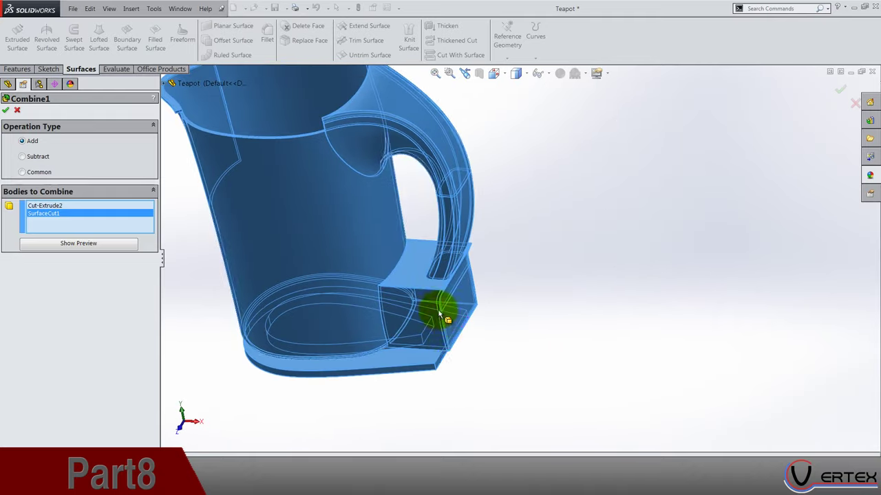
scroll(440, 311, "down", 4)
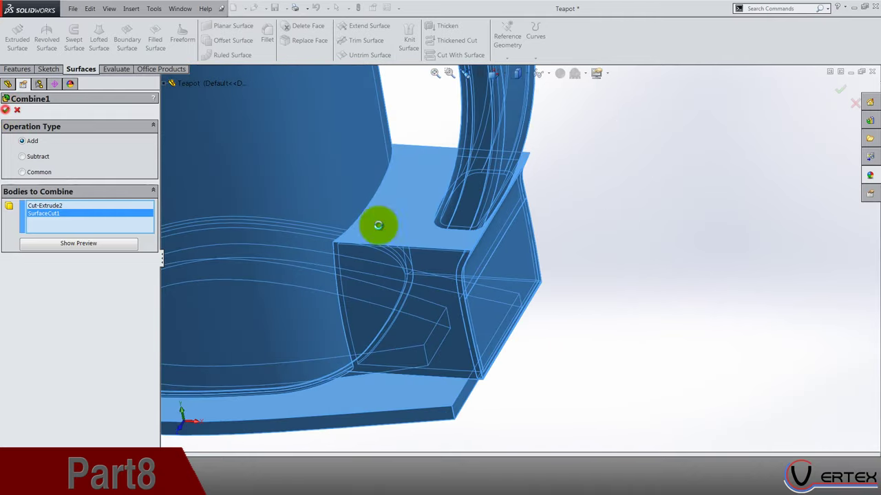
right_click(378, 225)
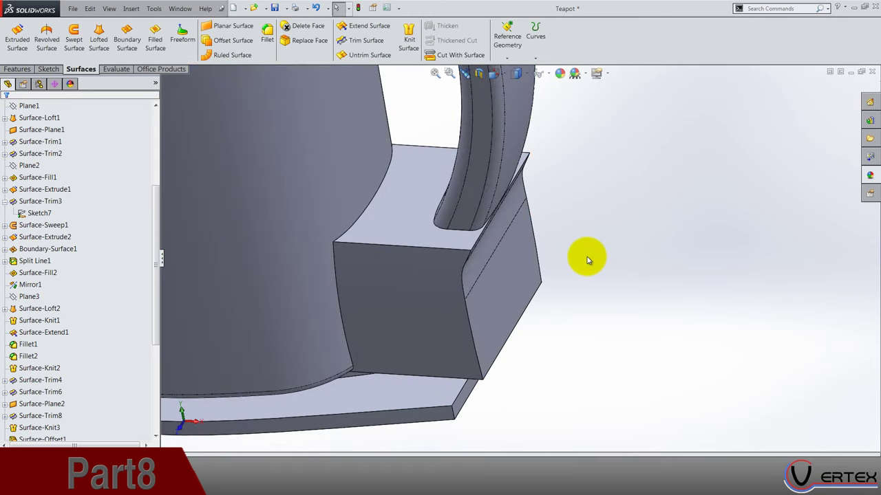
left_click(587, 259)
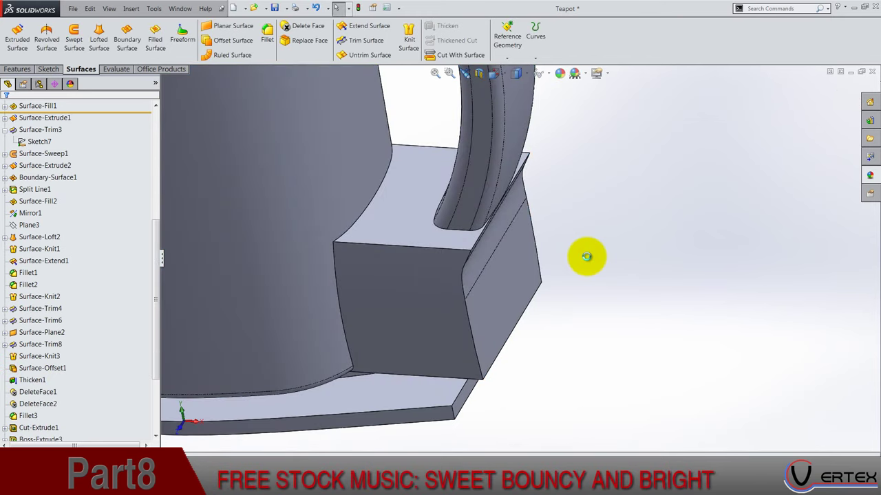
Examine where the handle's lower end meets the end plate's upper edge on the rectangular block.
scroll(586, 259, "up", 3)
middle_click_drag(587, 259, 523, 249)
scroll(500, 251, "down", 4)
scroll(500, 251, "down", 10)
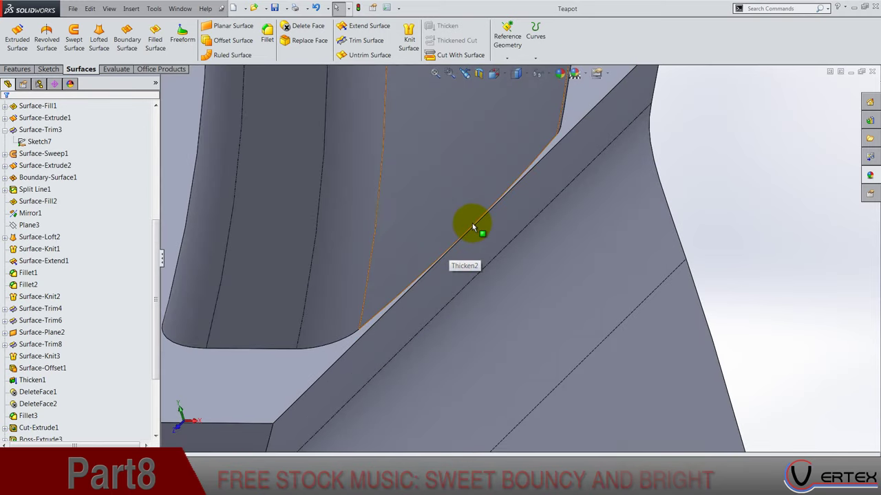
scroll(482, 235, "up", 5)
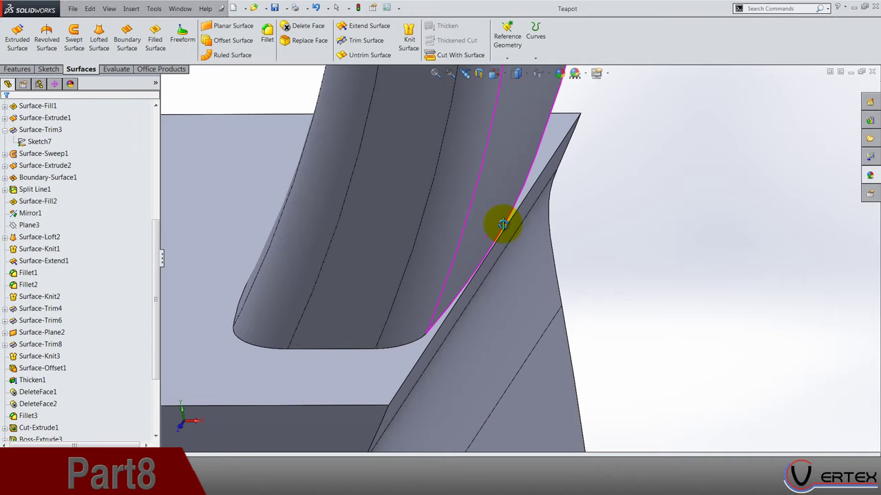
scroll(485, 261, "down", 3)
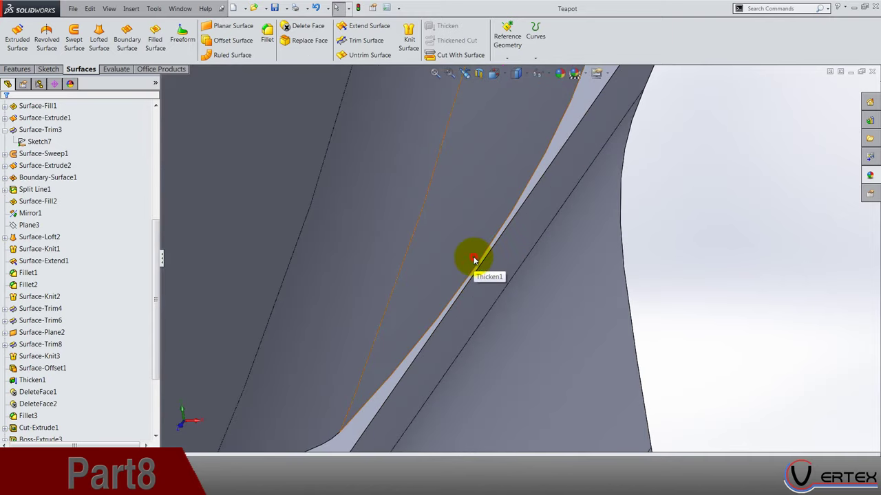
left_click(474, 257)
left_click(672, 271)
scroll(520, 296, "up", 6)
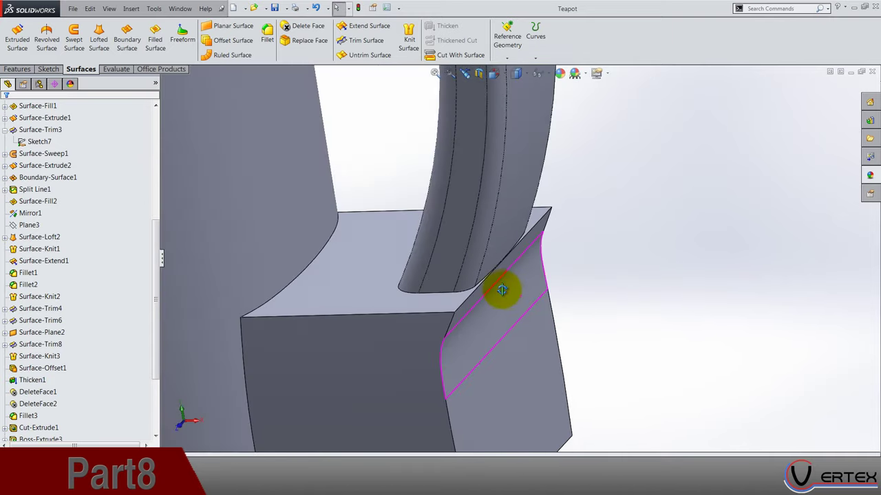
middle_click_drag(517, 263, 507, 363)
scroll(531, 283, "up", 5)
scroll(518, 276, "down", 6)
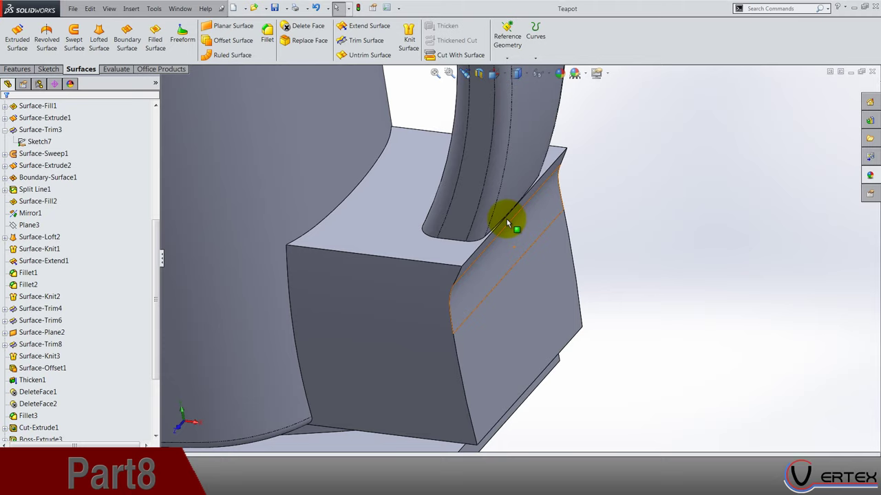
scroll(507, 224, "down", 5)
scroll(520, 240, "up", 5)
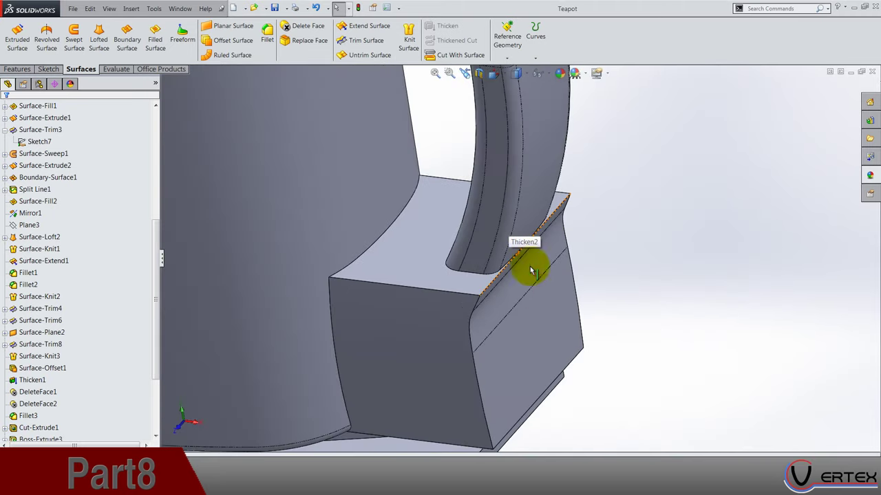
mouse_move(541, 300)
middle_mouse_down()
mouse_move(521, 279)
mouse_move(542, 314)
middle_mouse_up()
scroll(532, 301, "up", 4)
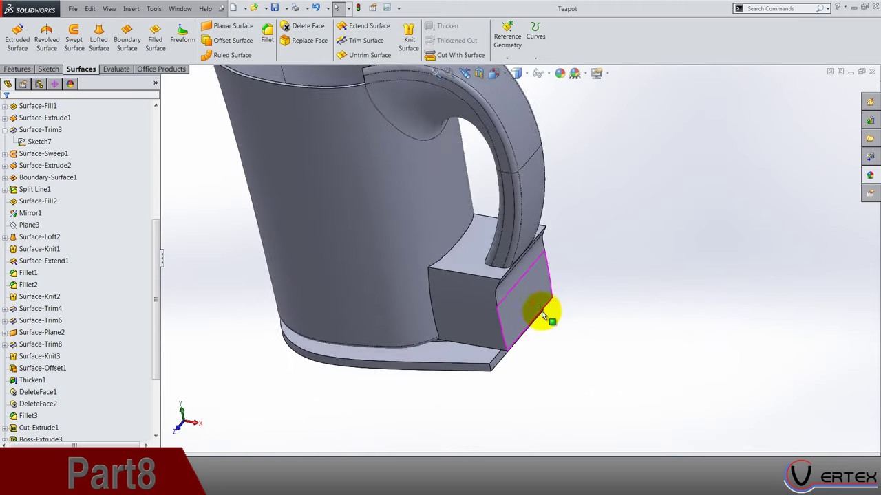
scroll(543, 314, "down", 3)
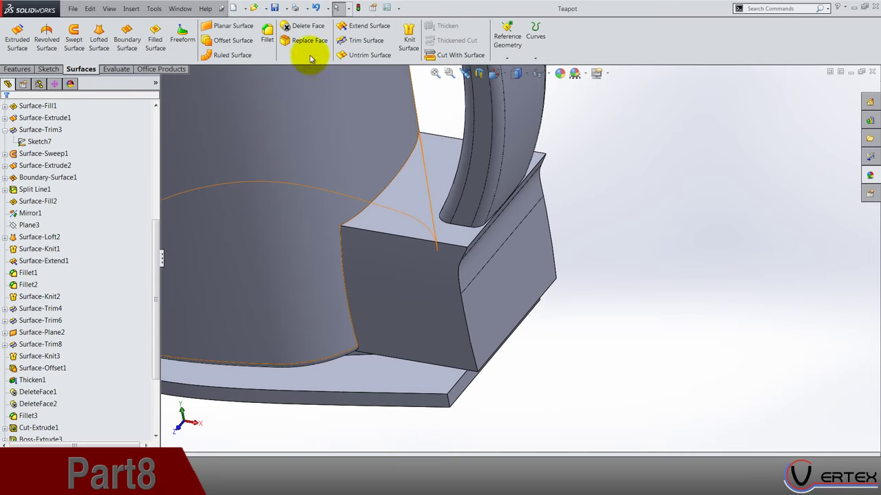
Start a Variable size fillet on the end plate's upper edge beside the handle's lower end.
left_click(264, 37)
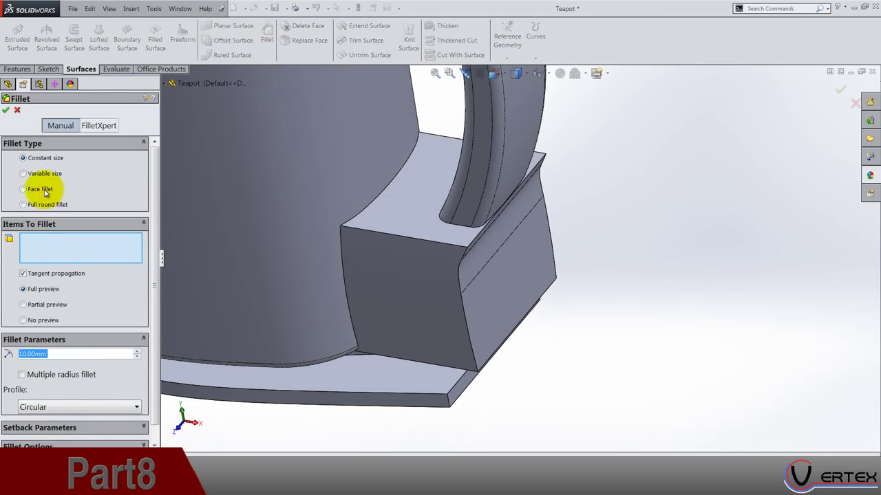
left_click(39, 174)
scroll(512, 191, "down", 5)
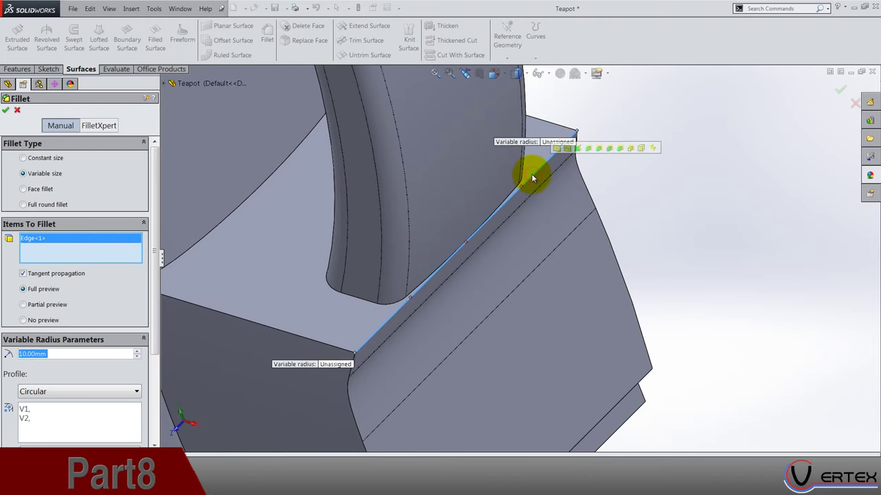
scroll(464, 248, "down", 3)
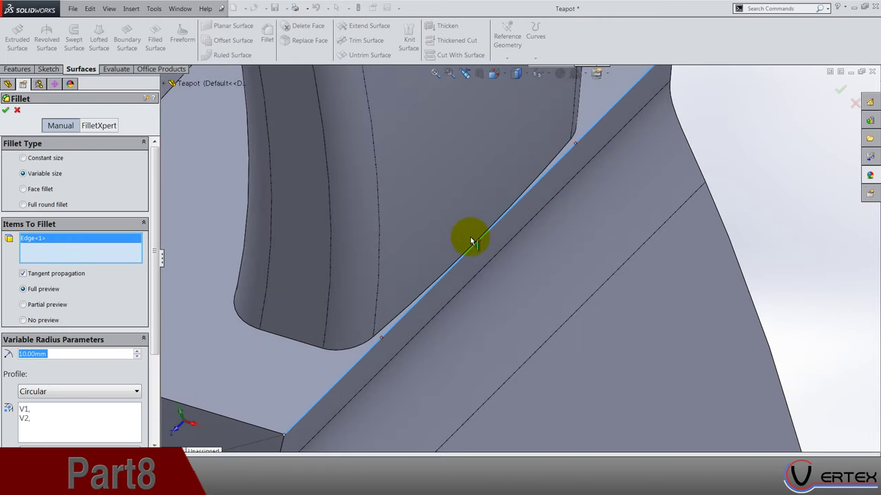
scroll(504, 249, "up", 3)
Set the variable fillet radius to 2 mm at both ends of the selected edge.
left_click_drag(543, 152, 688, 116)
left_click(690, 111)
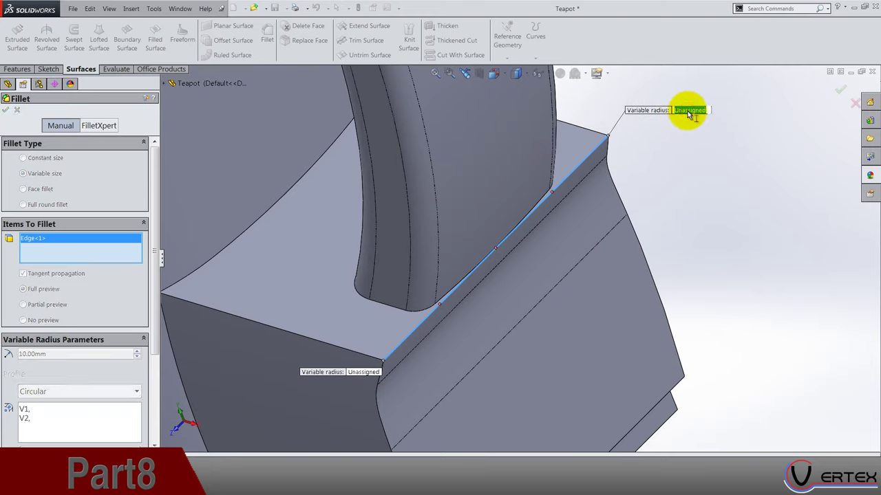
type("2")
key("Return")
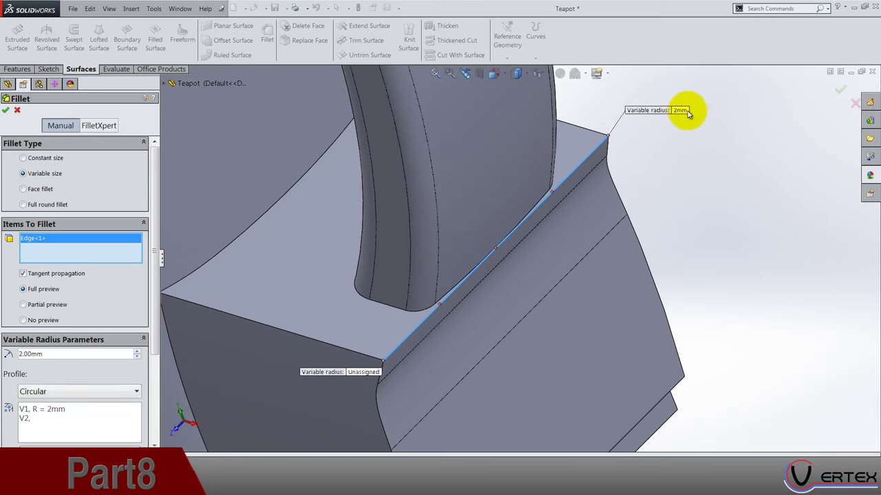
left_click(364, 372)
type("2")
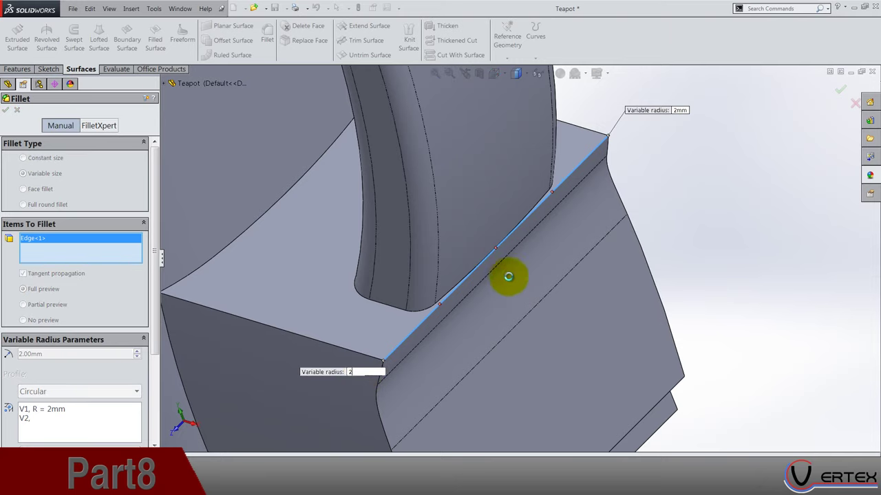
key("Return")
Add a 0.75 mm radius at the edge's 50% control point and accept the variable fillet.
scroll(481, 254, "down", 5)
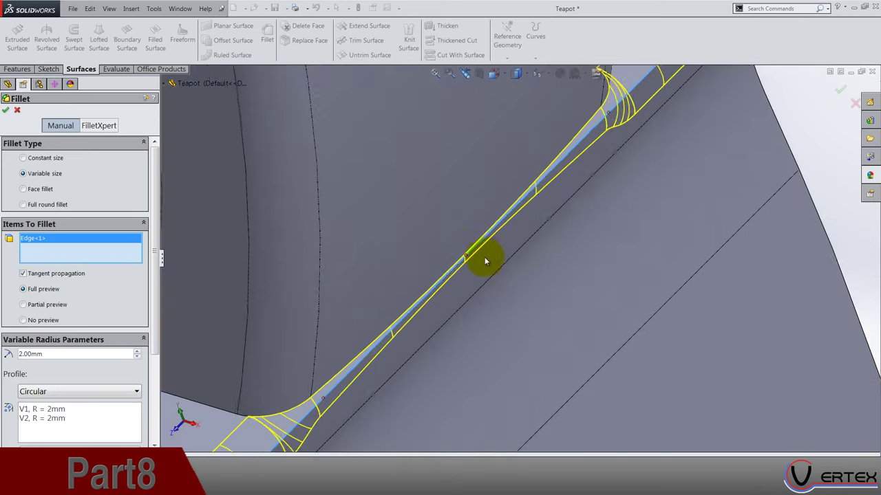
left_click(448, 260)
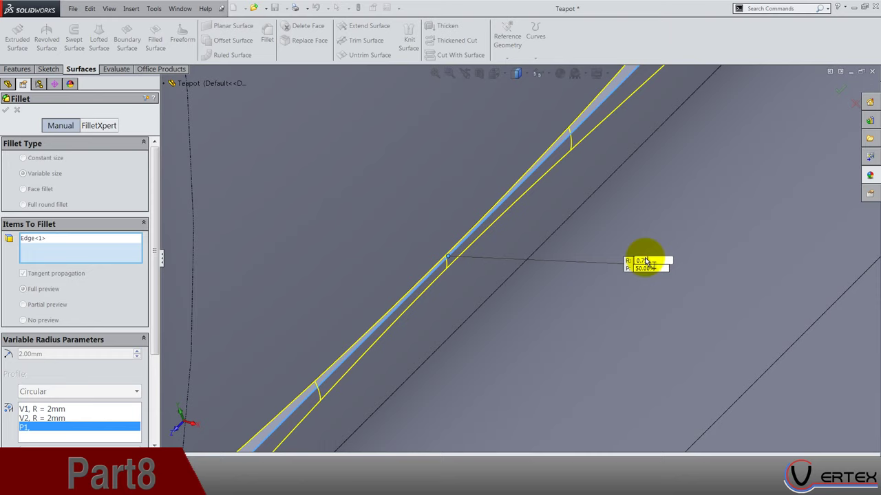
key("Return")
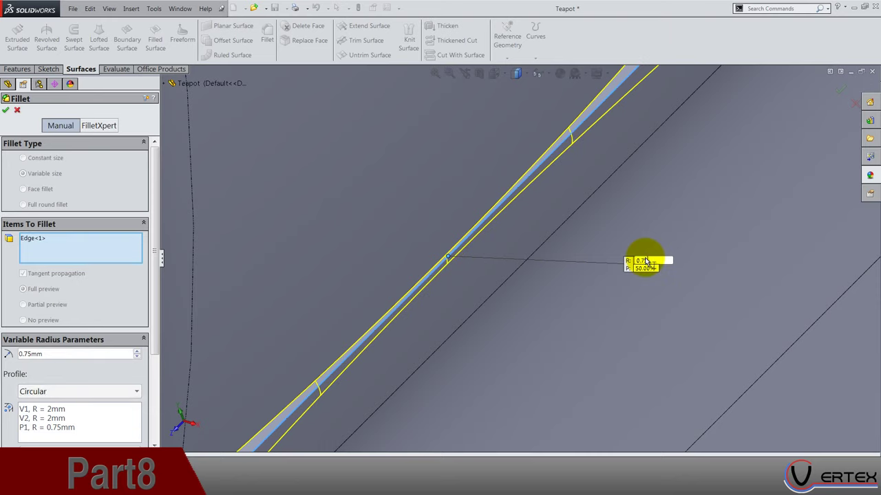
scroll(645, 262, "up", 10)
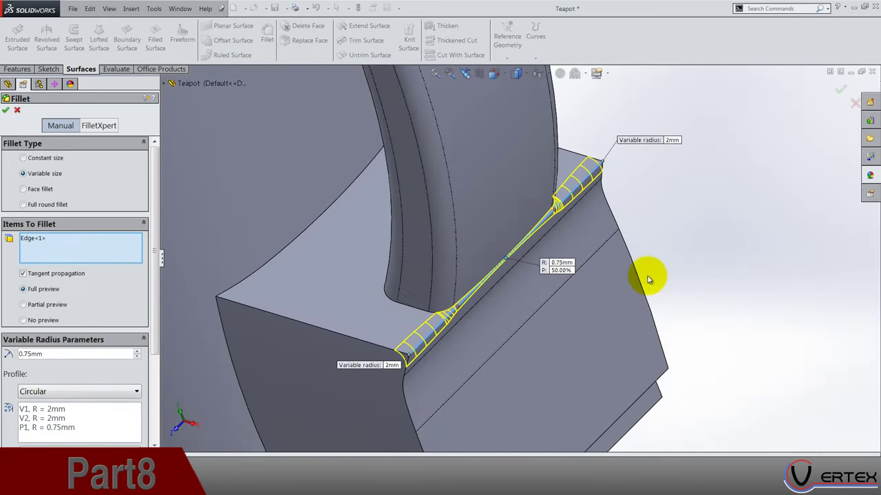
scroll(516, 293, "down", 5)
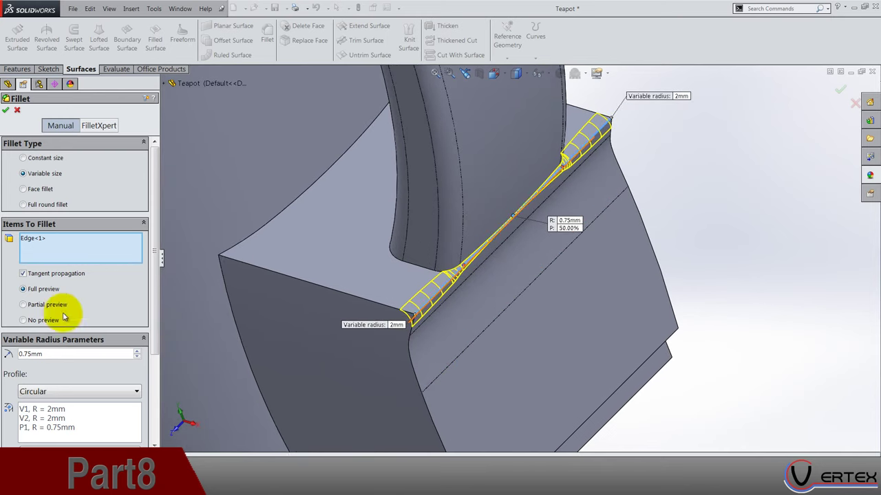
left_click(6, 111)
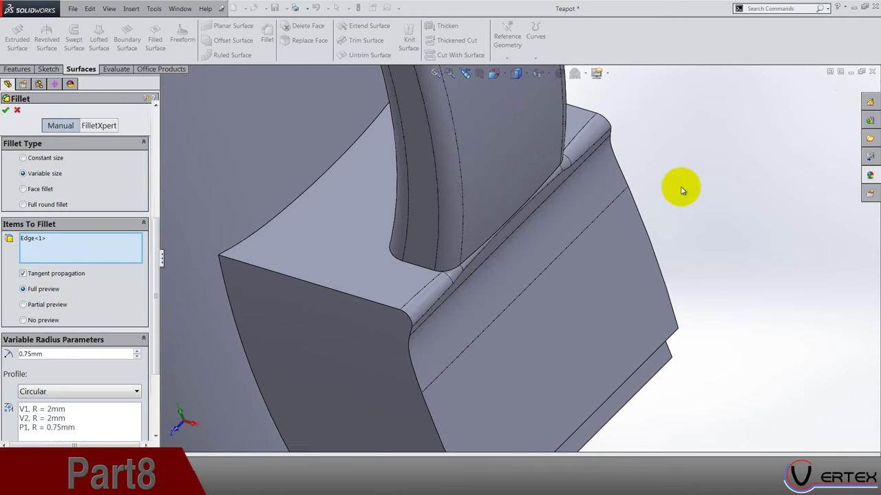
left_click(680, 187)
scroll(601, 269, "up", 3)
scroll(602, 269, "up", 1)
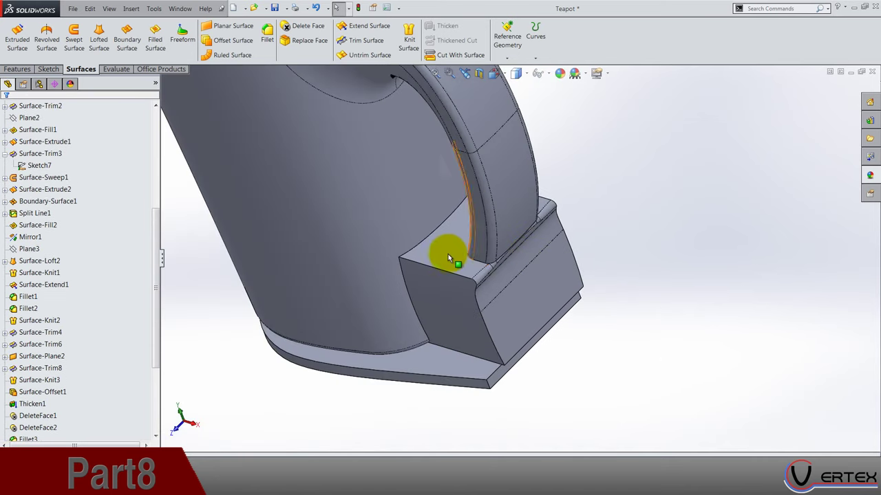
Start an Extruded Cut from the rectangular block's sketch, with an Up To Next end condition and reversed direction.
left_click(447, 254)
scroll(21, 406, "down", 4)
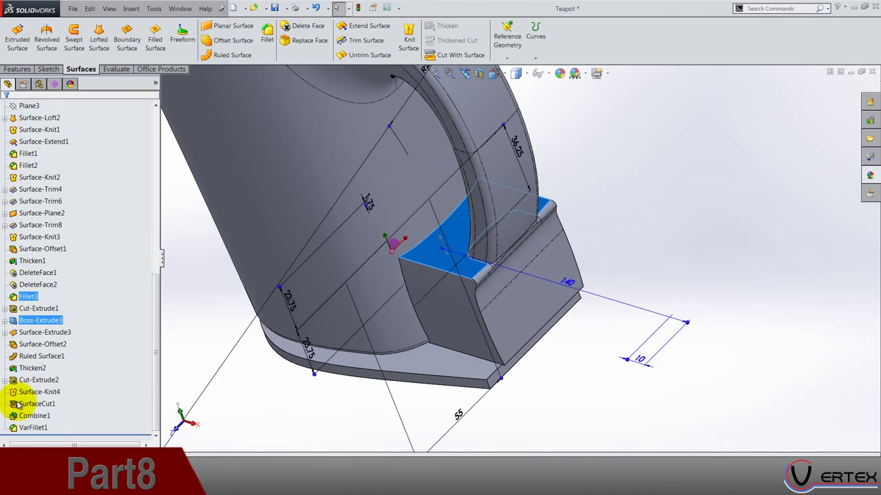
left_click(5, 321)
left_click(28, 333)
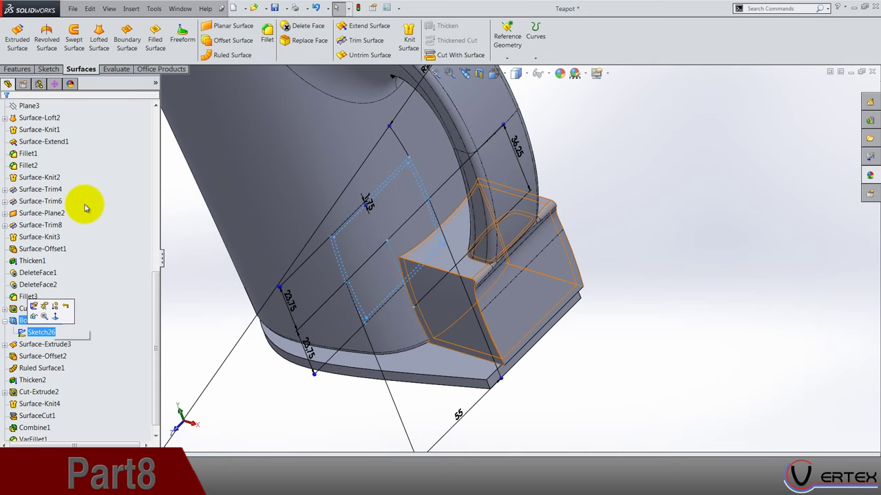
left_click(161, 39)
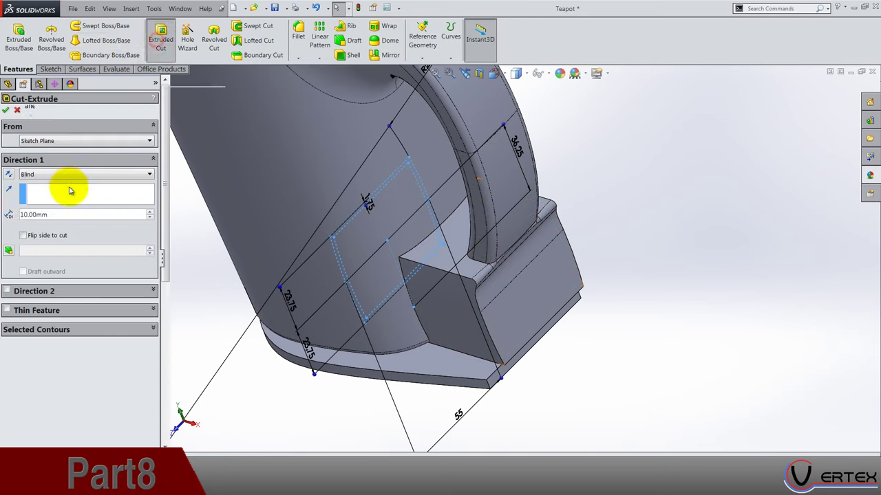
left_click(66, 177)
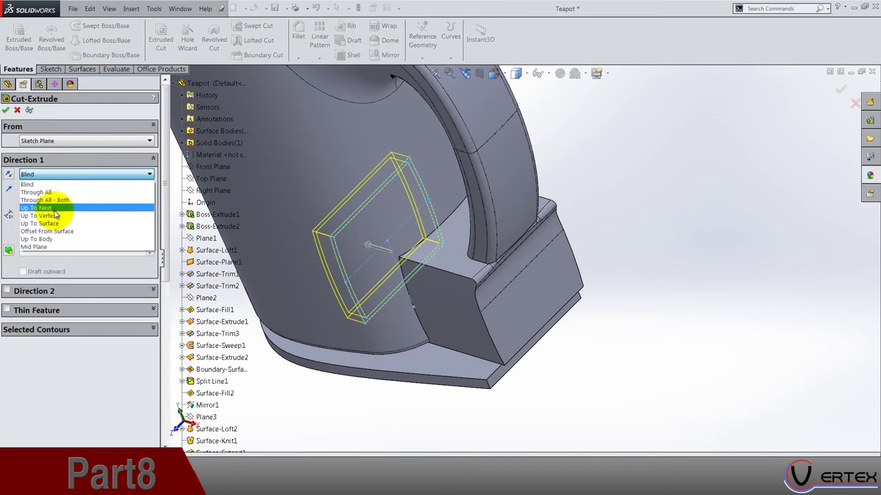
left_click(54, 214)
left_click(9, 174)
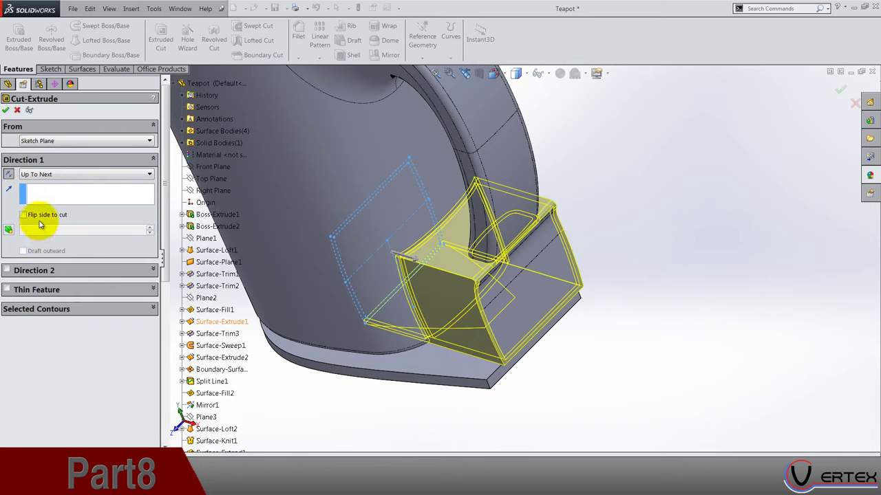
Limit the cut to the sketch's inner rectangular contour and accept it to open the body wall into the block.
left_click(48, 310)
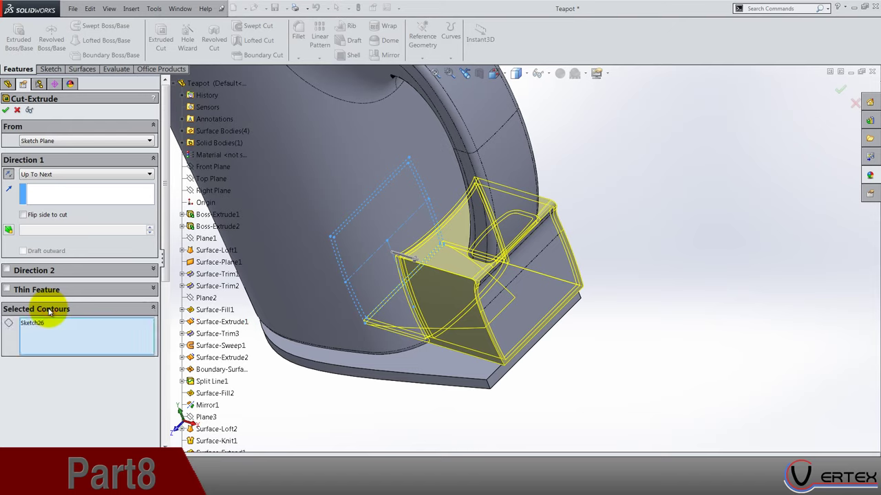
right_click(38, 335)
left_click(53, 333)
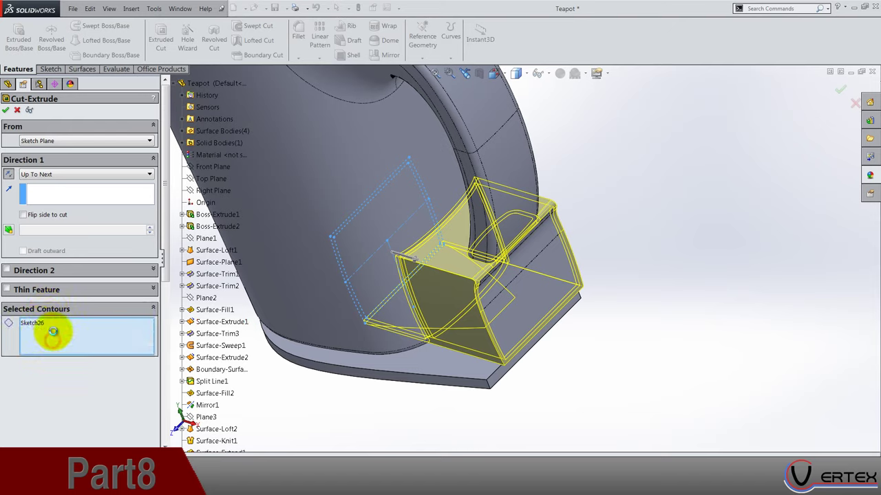
left_click(342, 229)
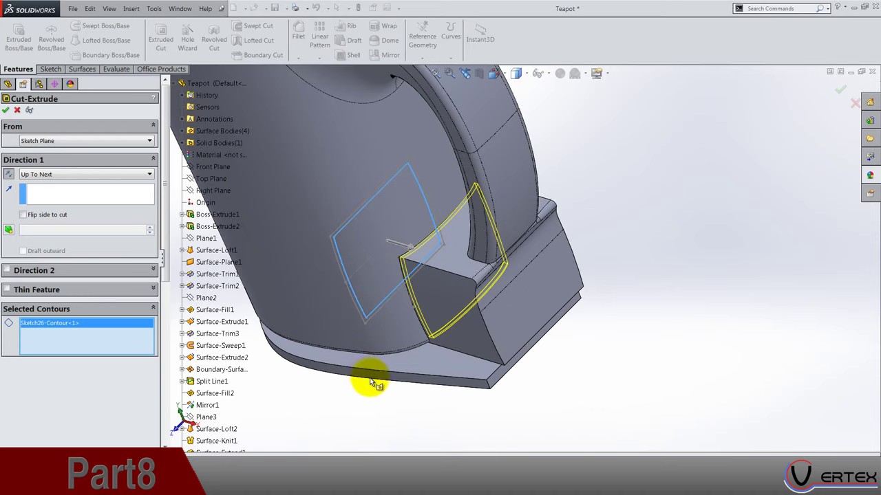
middle_click_drag(371, 383, 341, 227)
left_click(9, 174)
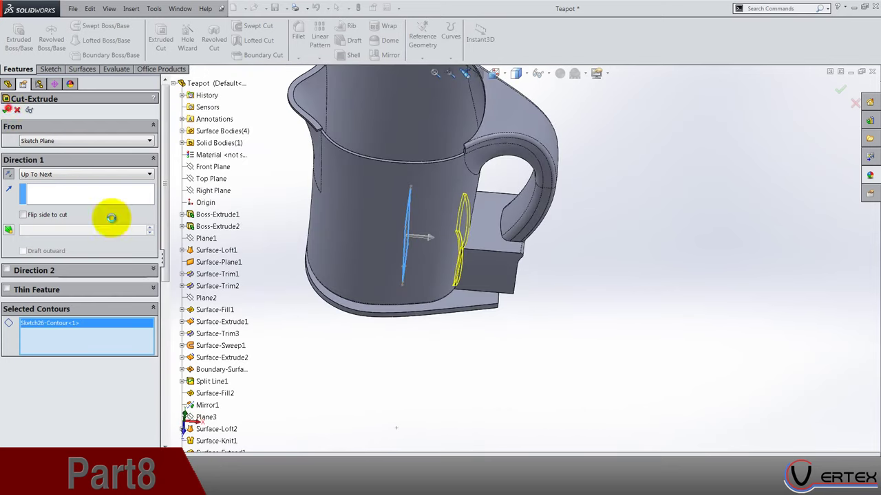
key("Return")
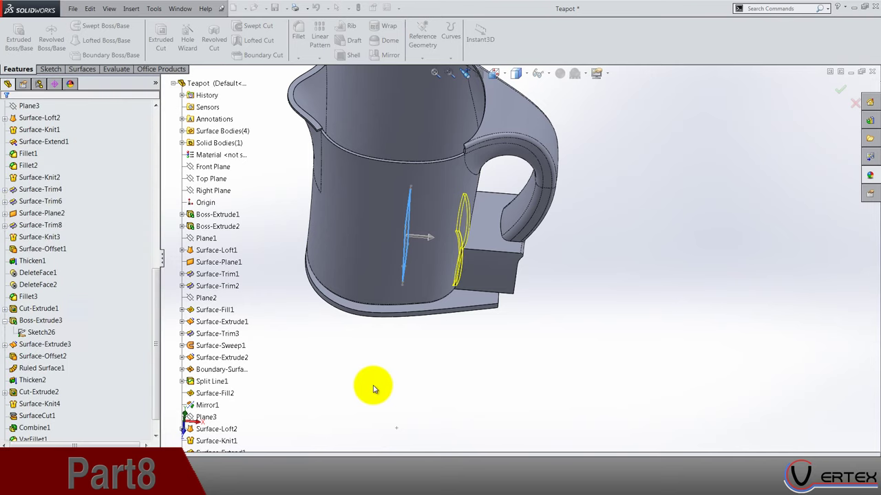
middle_click_drag(385, 353, 442, 374)
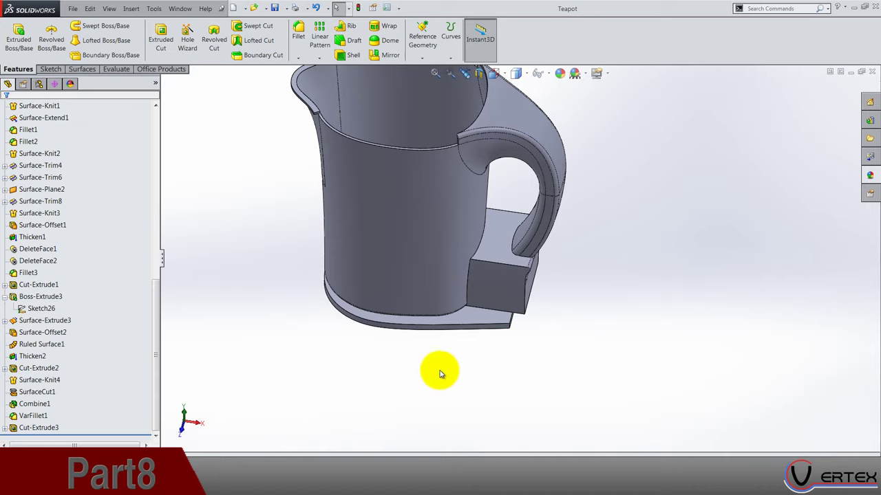
Section the teapot at the Front Plane to expose the block's hollow interior.
scroll(7, 310, "up", 10)
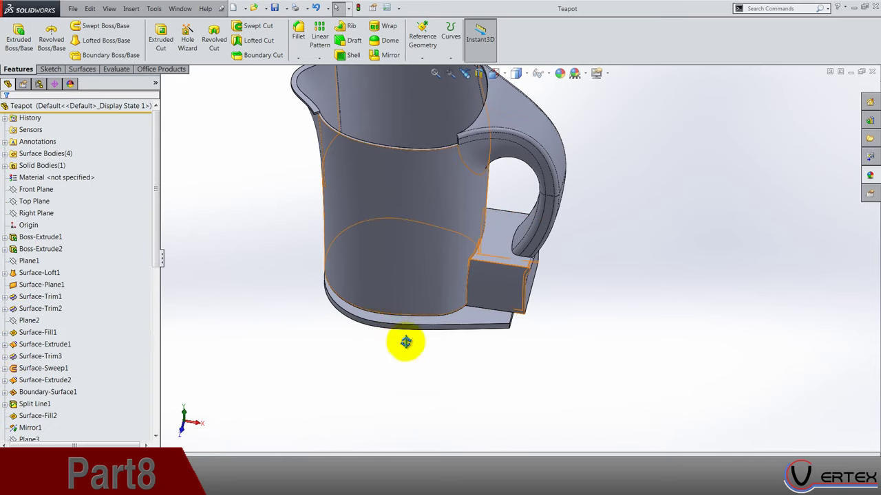
mouse_move(403, 344)
middle_mouse_down()
mouse_move(413, 373)
mouse_move(401, 357)
middle_mouse_up()
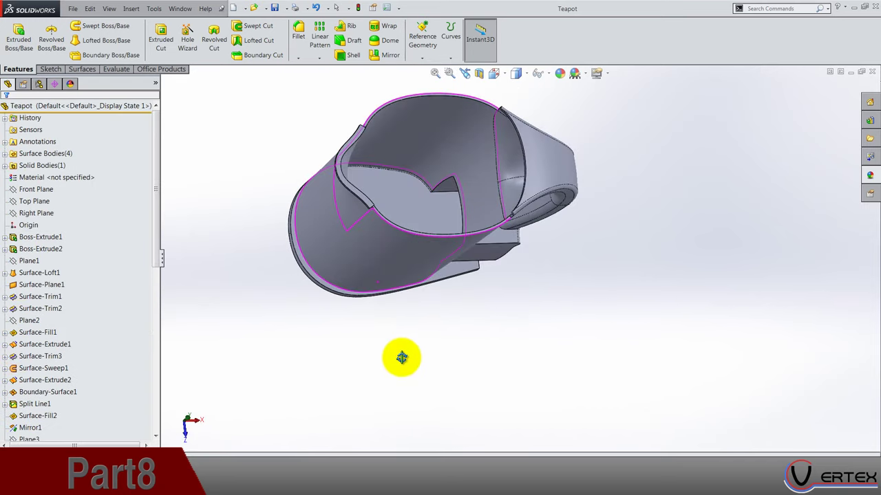
left_click(24, 191)
left_click(479, 73)
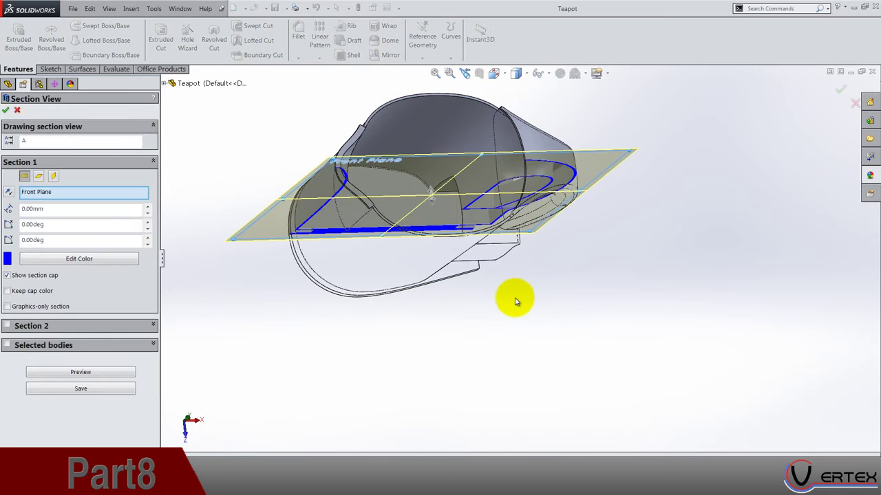
left_click(6, 111)
middle_click_drag(432, 344, 479, 243)
scroll(480, 249, "down", 5)
middle_click_drag(494, 369, 319, 122)
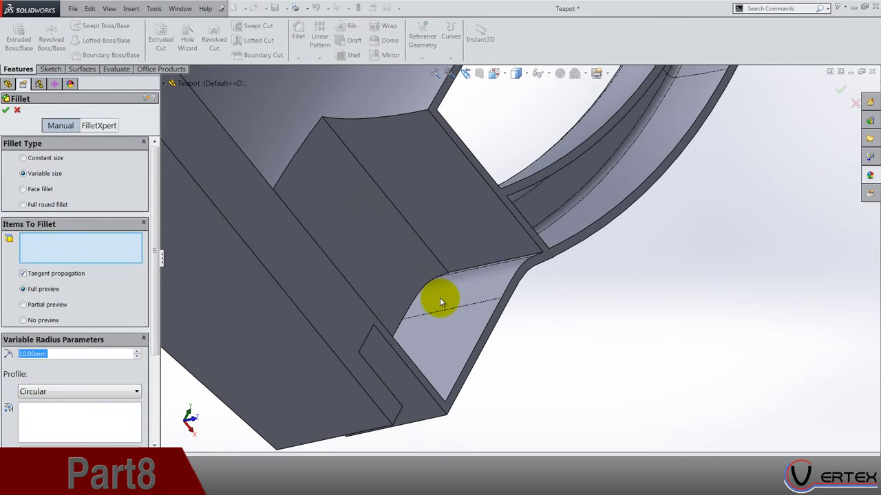
Set up a constant size fillet of 1 mm on the block's inner edge below the handle's lower end.
type("1")
key("Return")
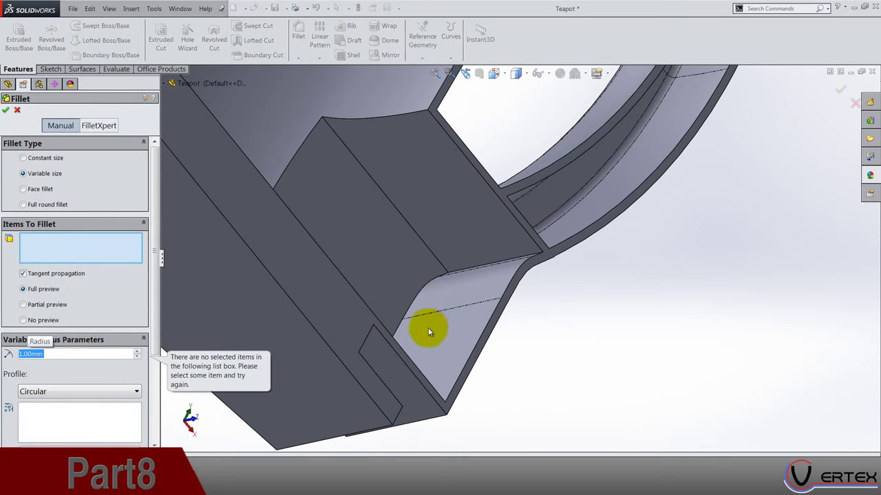
left_click(461, 274)
middle_click_drag(450, 295, 436, 330)
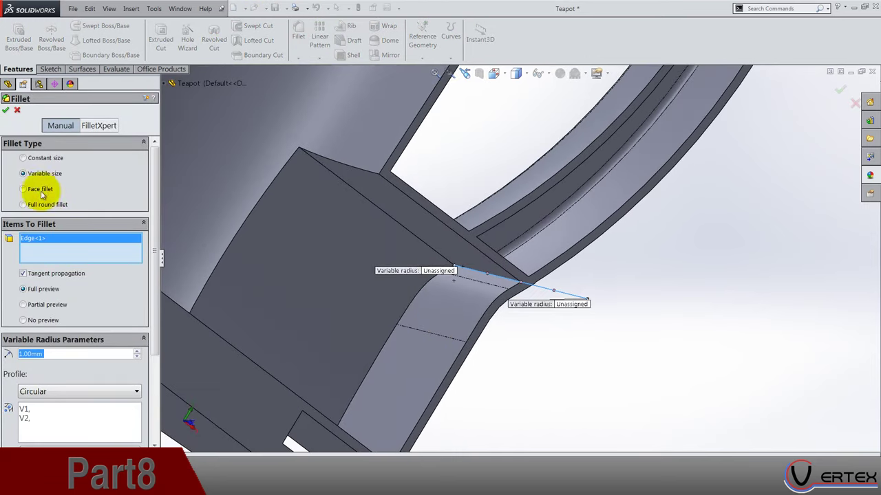
left_click(36, 158)
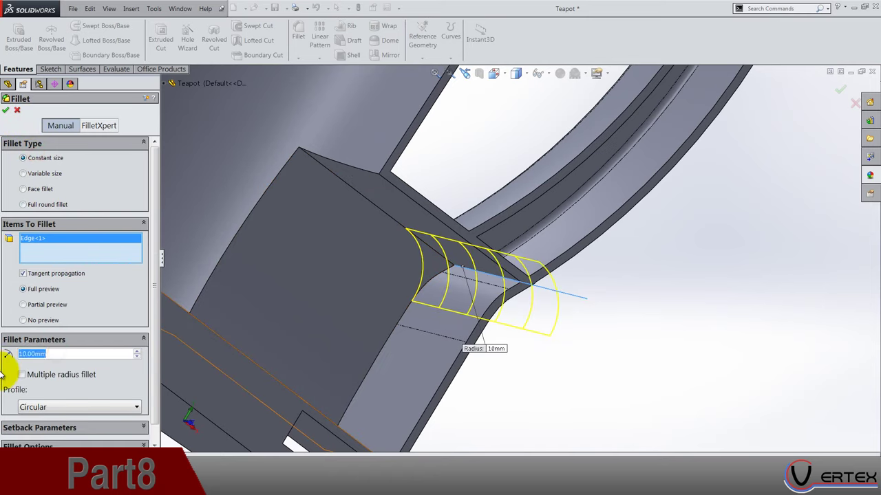
type("1")
key("Return")
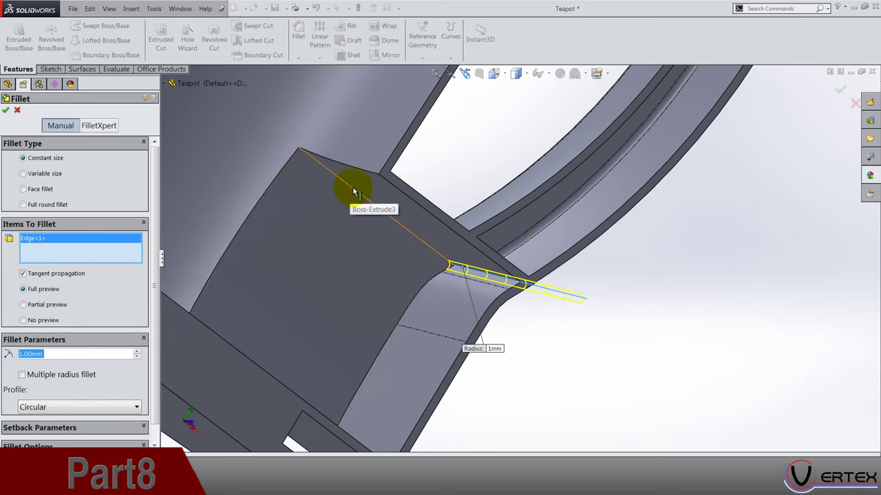
Add the adjoining upper, curved and lower inner edges of the exposed block half and accept the fillet.
left_click(432, 280)
middle_click_drag(433, 280, 434, 349)
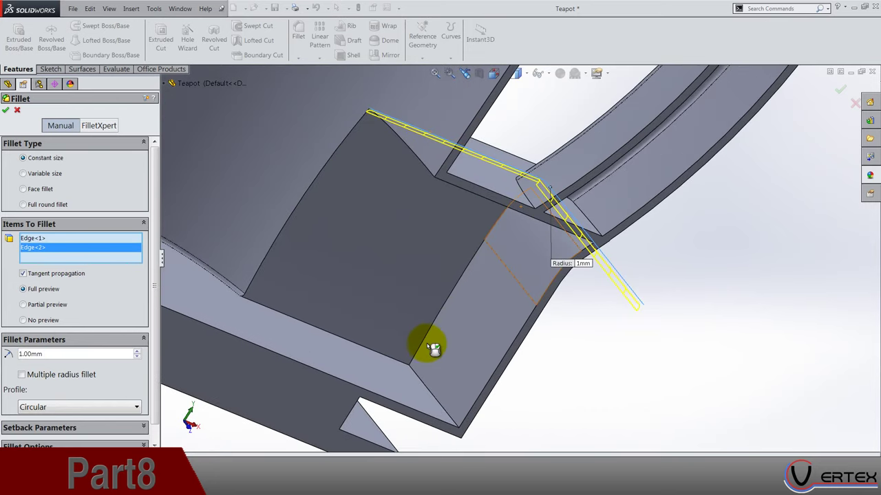
left_click(387, 357)
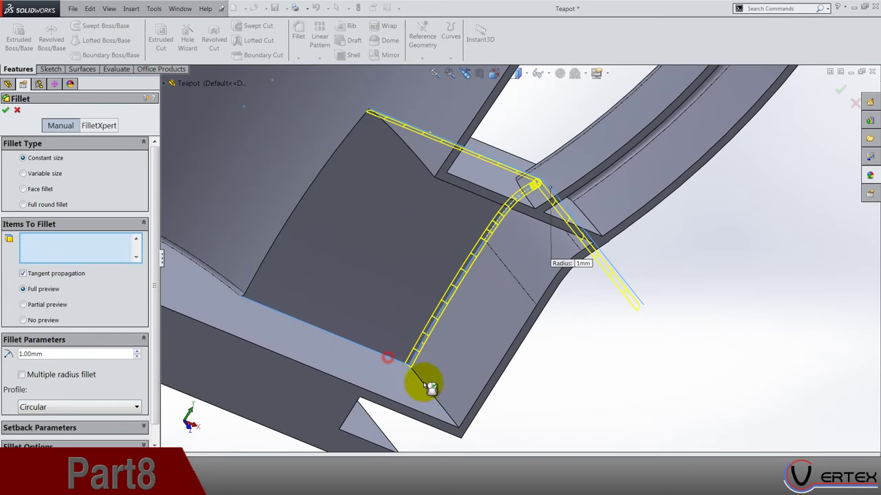
left_click(422, 383)
scroll(523, 364, "up", 5)
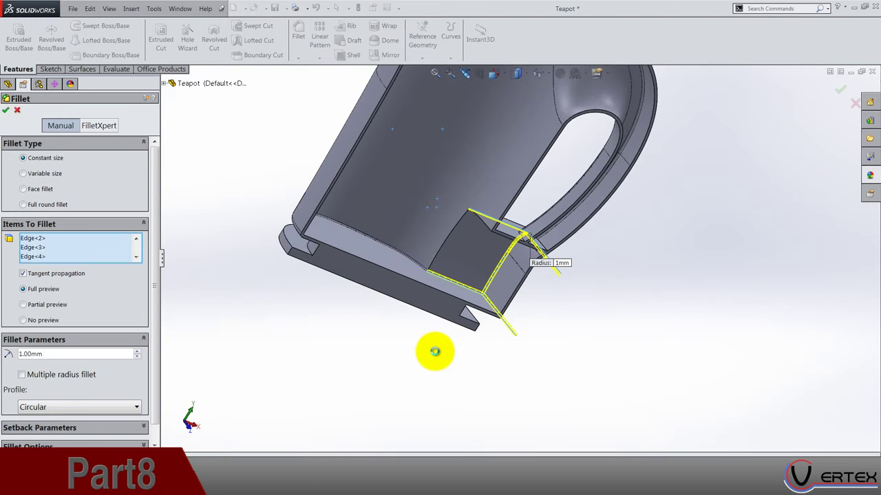
right_click(435, 355)
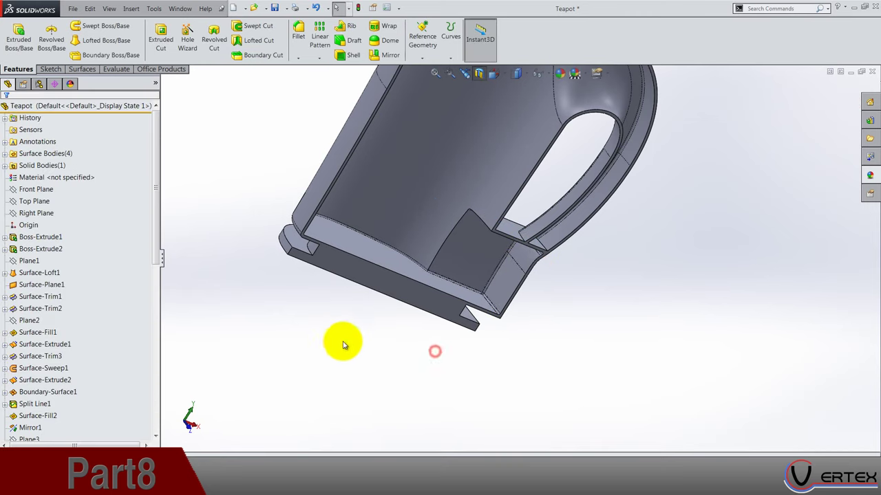
Recreate the section view at the Front Plane with its direction reversed to expose the other half of the teapot.
left_click(34, 201)
key("Escape")
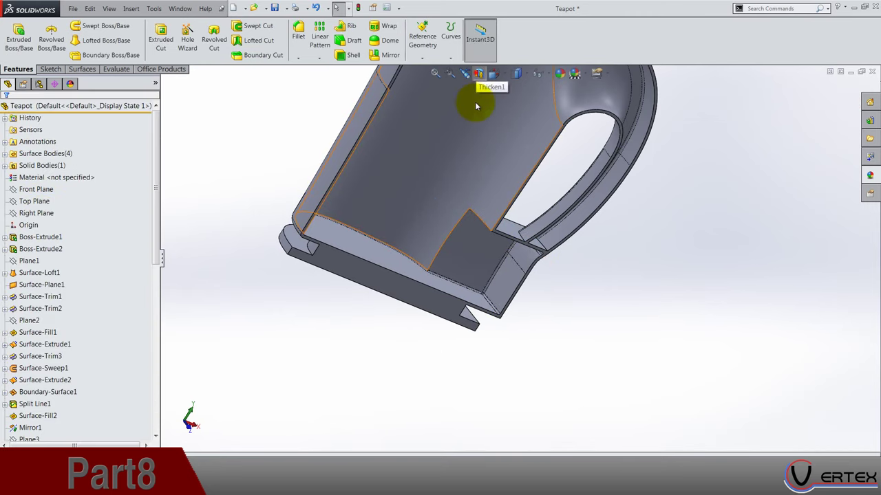
left_click(478, 73)
left_click(35, 189)
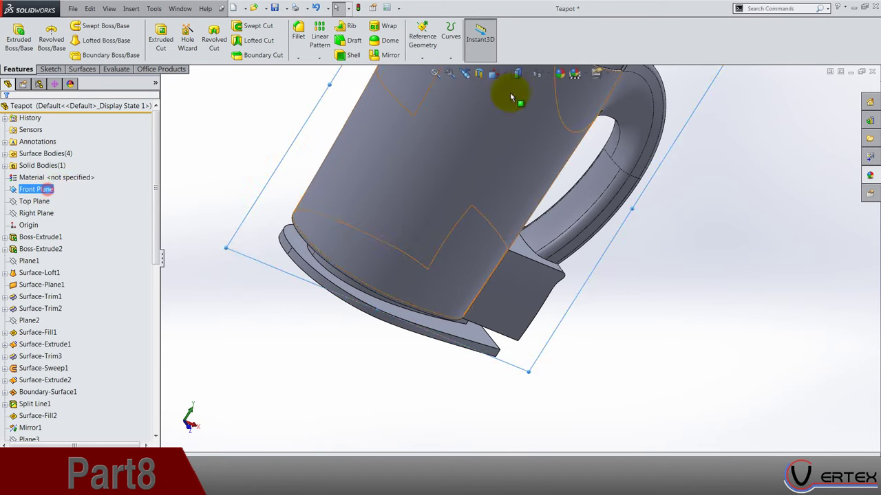
left_click(480, 74)
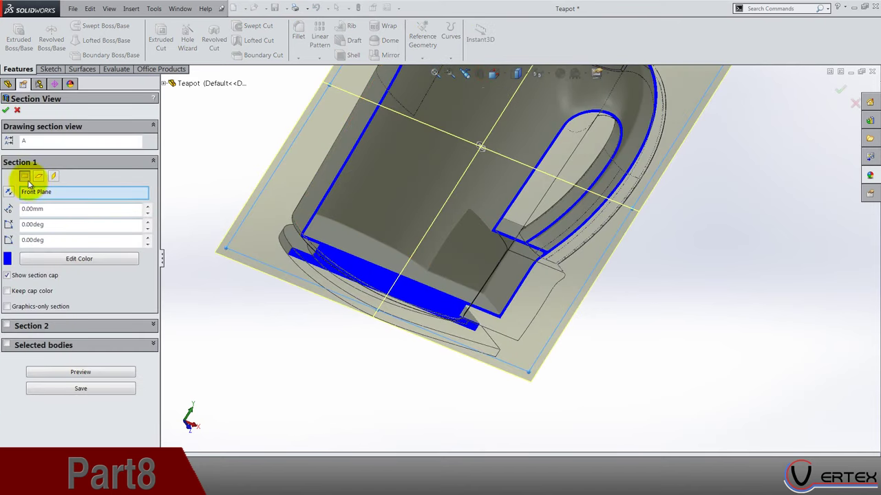
left_click(9, 191)
left_click(7, 112)
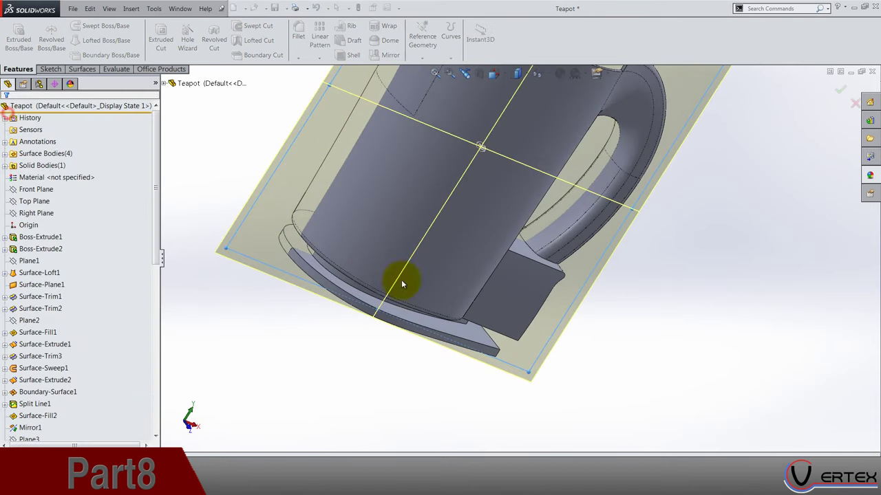
middle_click_drag(614, 342, 321, 346)
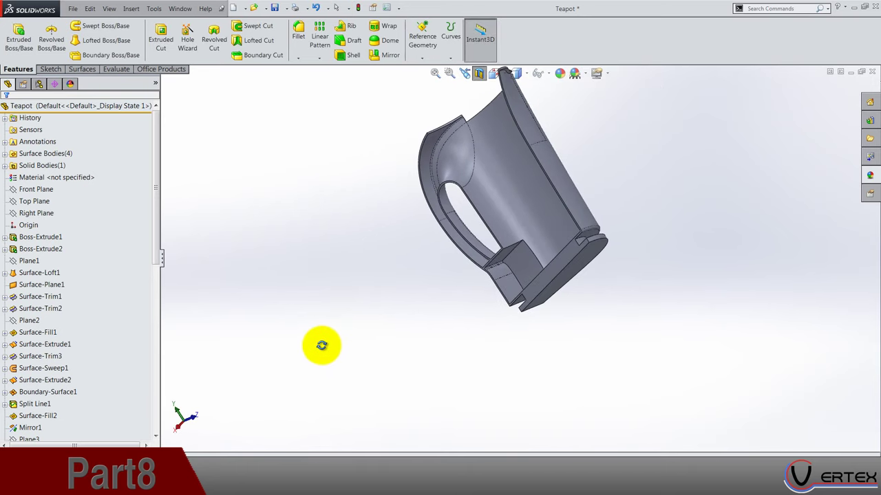
Edit the block interior's 1 mm fillet and add the upper inner edge and the curved edge on the newly exposed half.
scroll(529, 276, "down", 6)
scroll(509, 249, "down", 3)
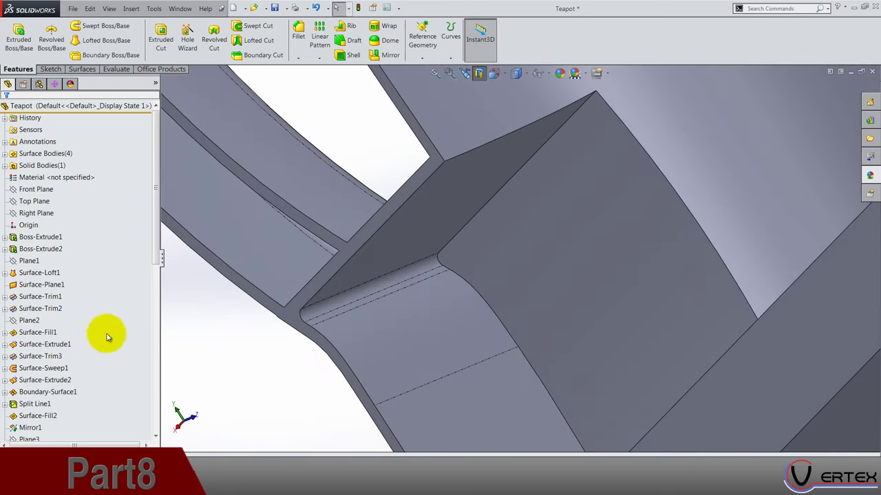
scroll(89, 353, "down", 10)
left_click(29, 417)
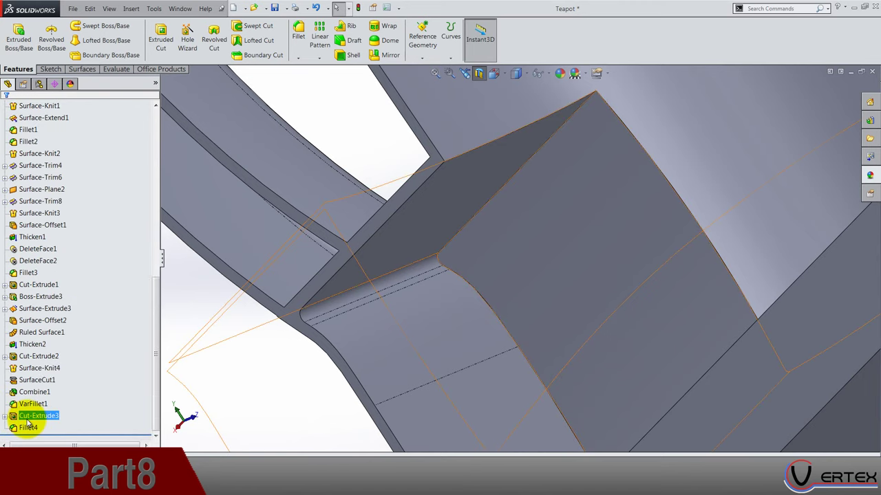
right_click(26, 272)
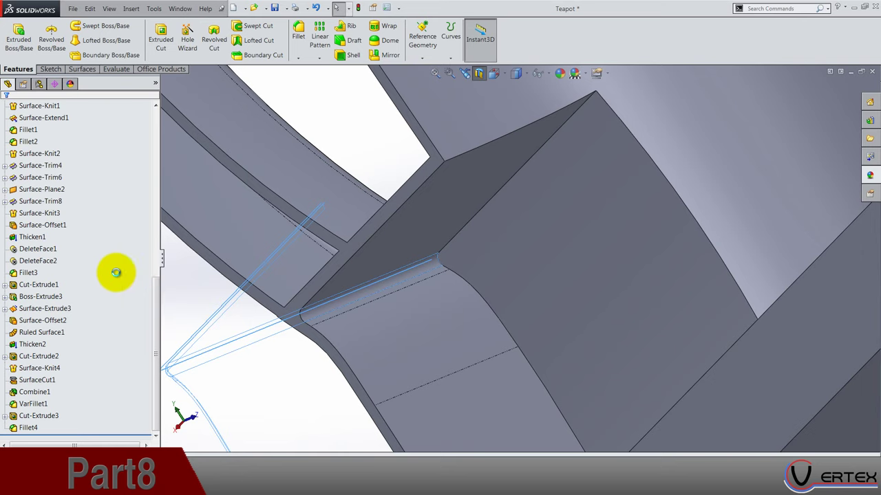
left_click(456, 238)
left_click(459, 254)
left_click(469, 282)
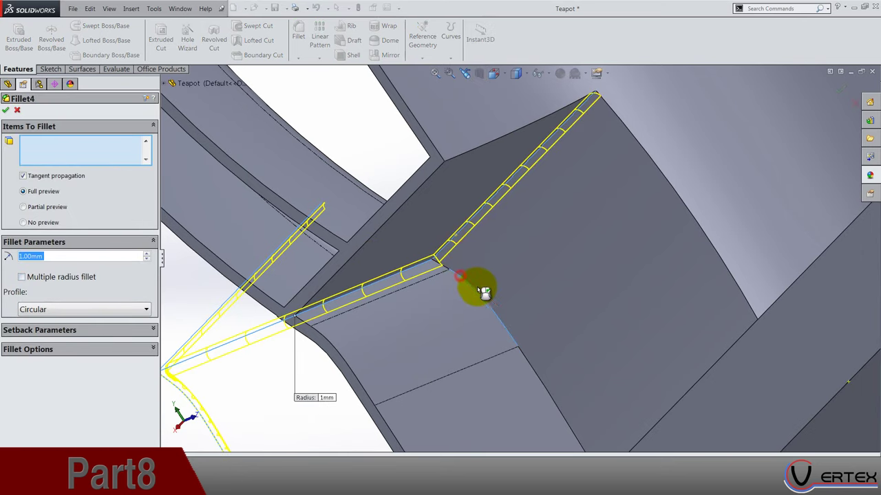
Add the block's lower inner edge on the exposed half to the 1 mm fillet and accept the edit.
scroll(481, 289, "up", 1)
middle_click_drag(487, 294, 604, 406)
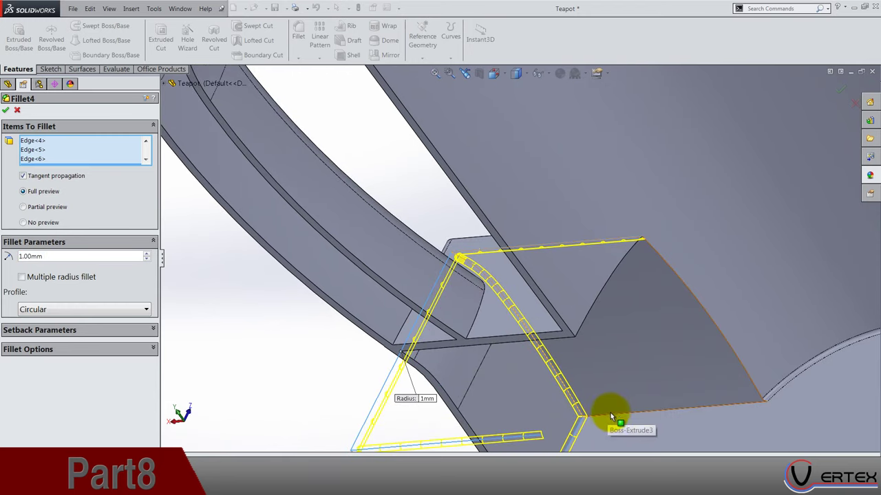
left_click(616, 420)
scroll(605, 418, "up", 2)
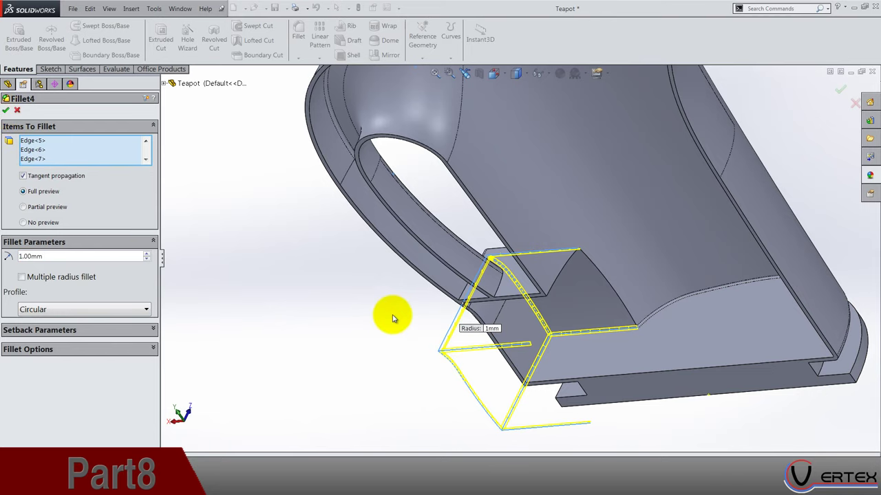
right_click(392, 318)
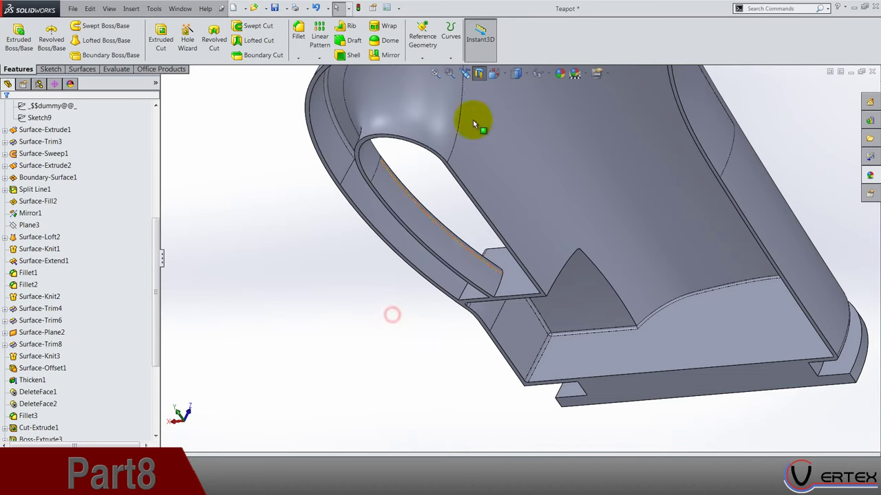
Close the section view and start a 0.25 mm constant-size fillet on the outer block's two upper side edges.
middle_click_drag(372, 367, 611, 251)
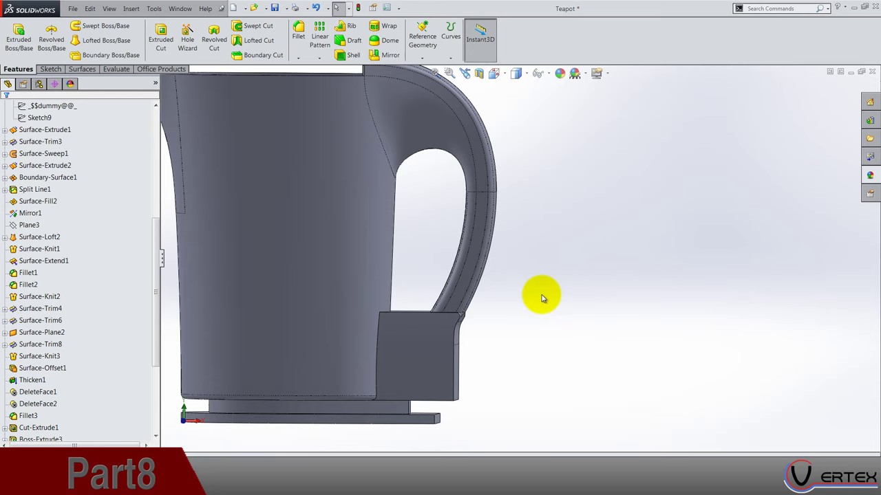
middle_click_drag(457, 355, 437, 410)
scroll(419, 426, "down", 3)
left_click(296, 42)
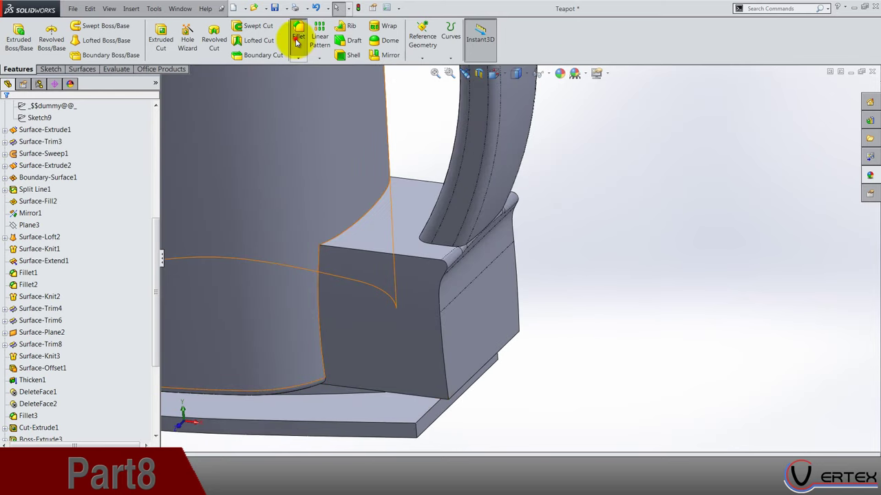
left_click(297, 41)
type("0.25")
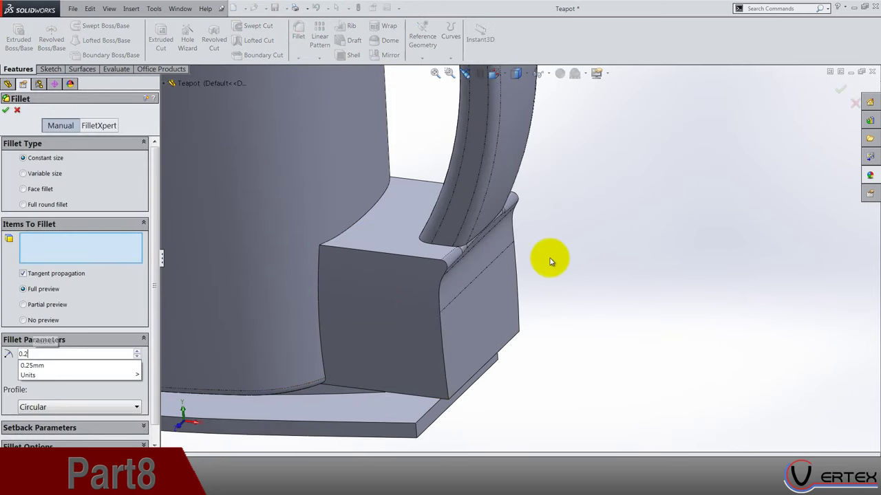
key("Return")
left_click(386, 255)
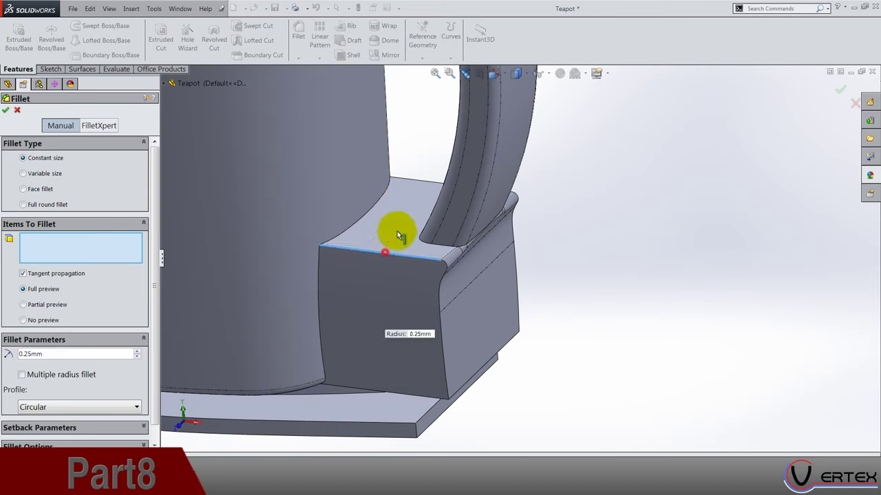
left_click(423, 183)
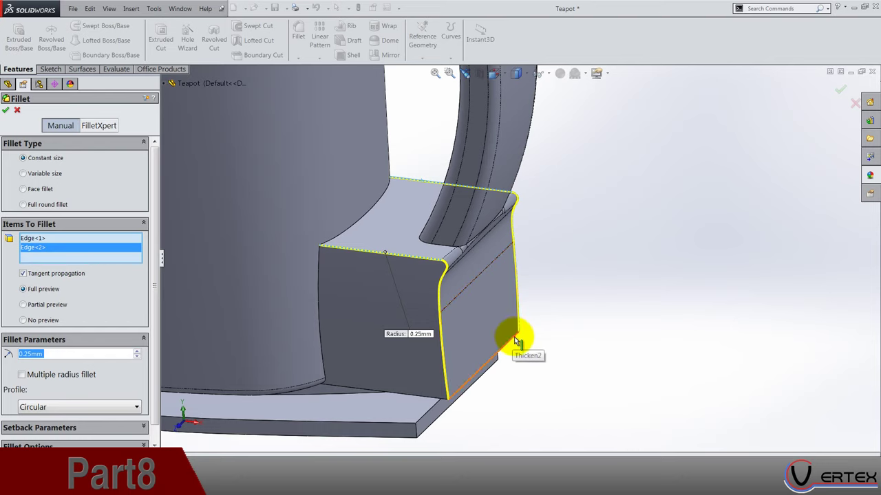
Add the block's lower rear edge and both lower side edges to the fillet and accept it.
left_click(515, 337)
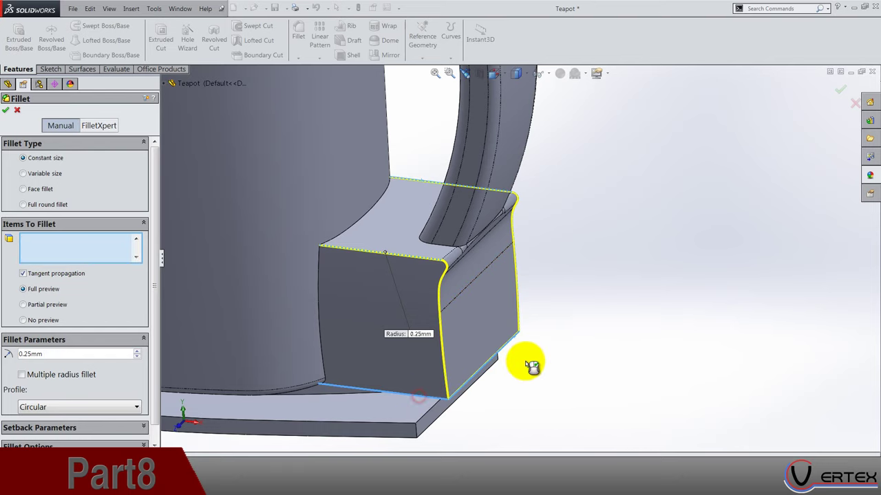
left_click(523, 360)
middle_click_drag(524, 360, 436, 389)
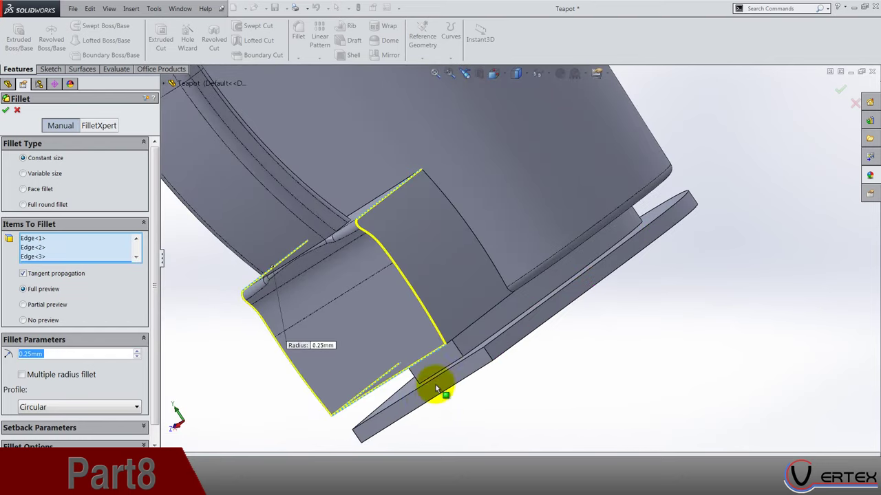
left_click(463, 335)
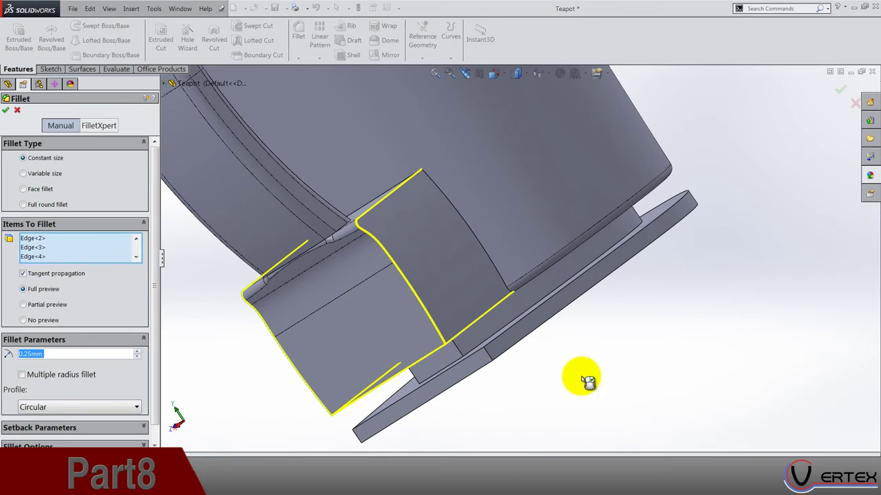
right_click(582, 378)
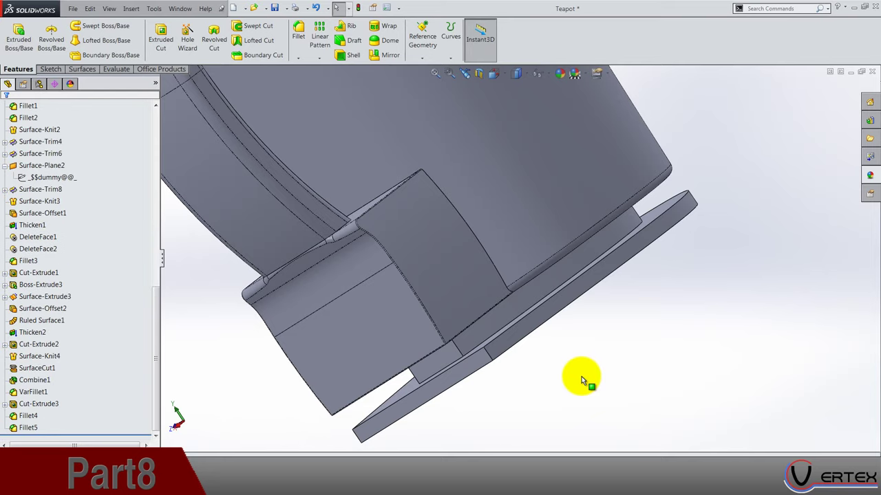
Set the radius of the block's new outer-edge fillet to 2.75 mm.
scroll(582, 376, "up", 5)
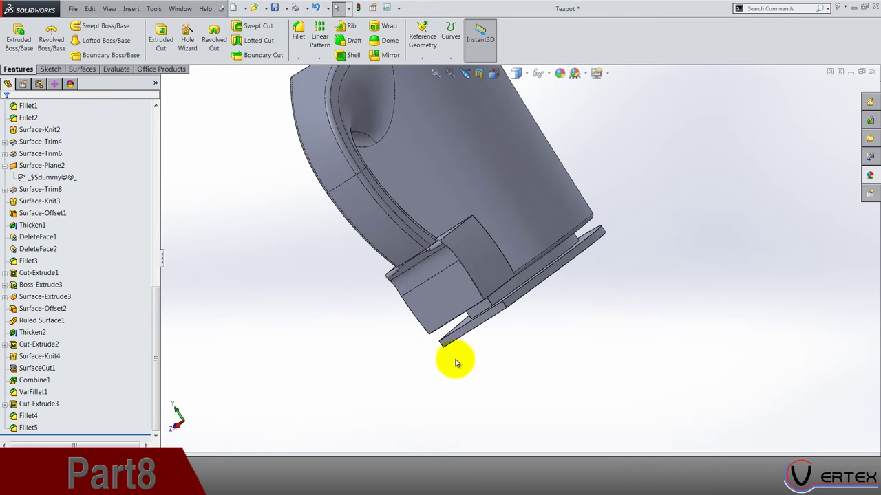
middle_click_drag(454, 361, 271, 334)
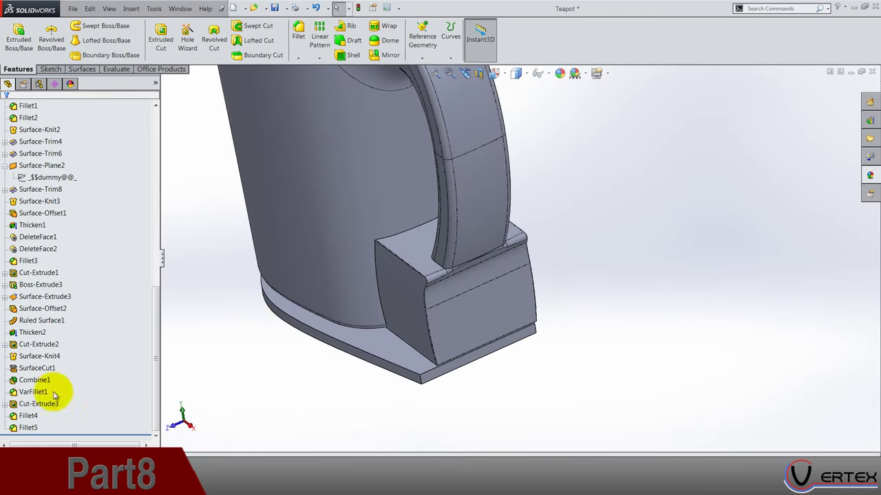
left_click(28, 428)
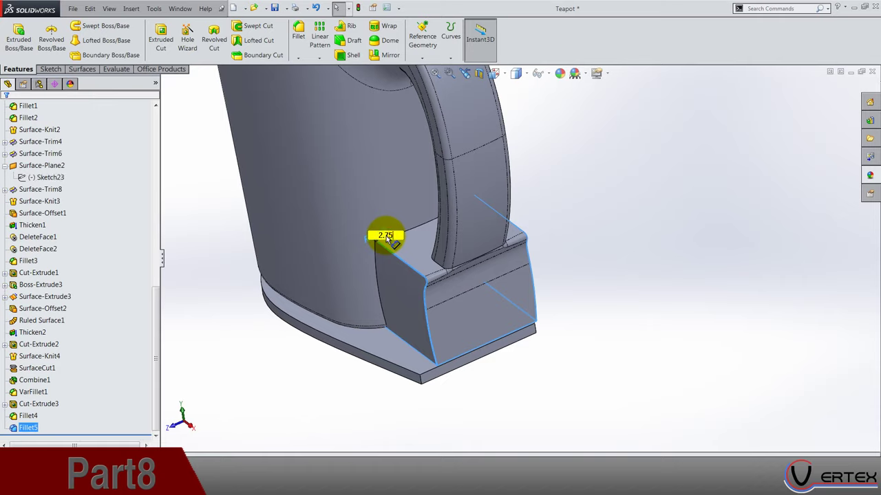
left_click(564, 181)
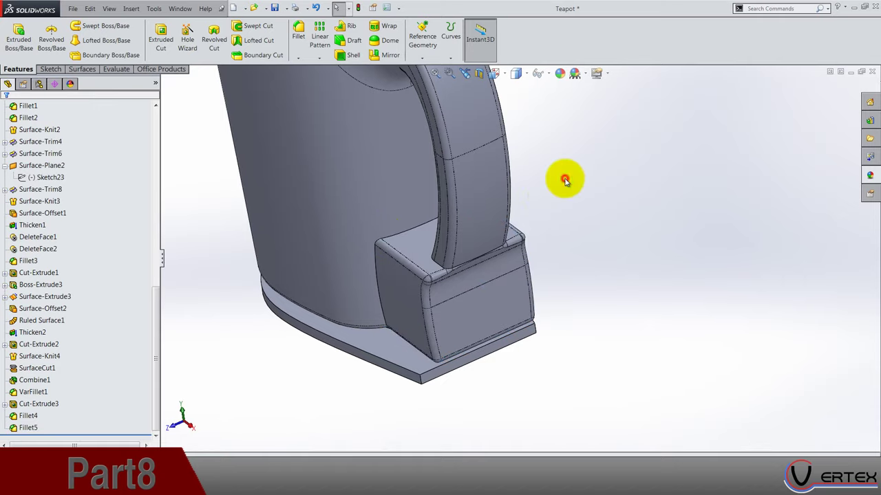
Add a 0.5 mm fillet to the edge of the opening between the body's interior and the block.
middle_click_drag(458, 276, 529, 329)
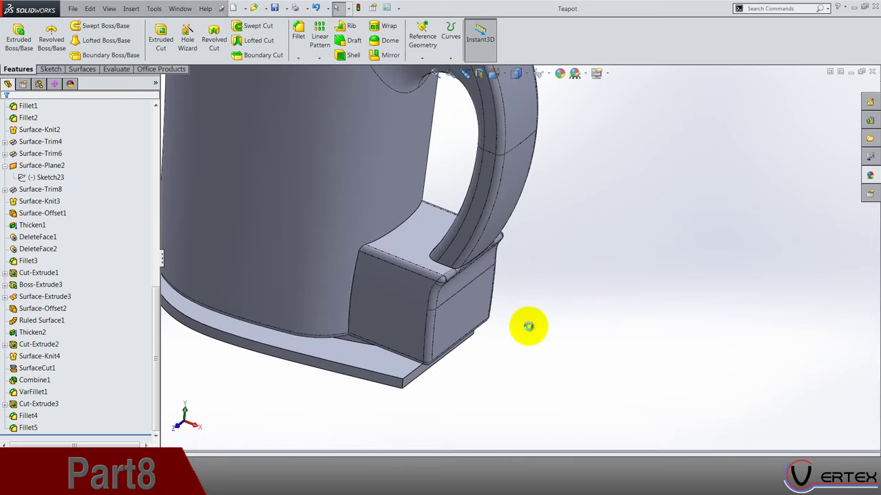
scroll(493, 276, "up", 4)
middle_click_drag(500, 308, 513, 403)
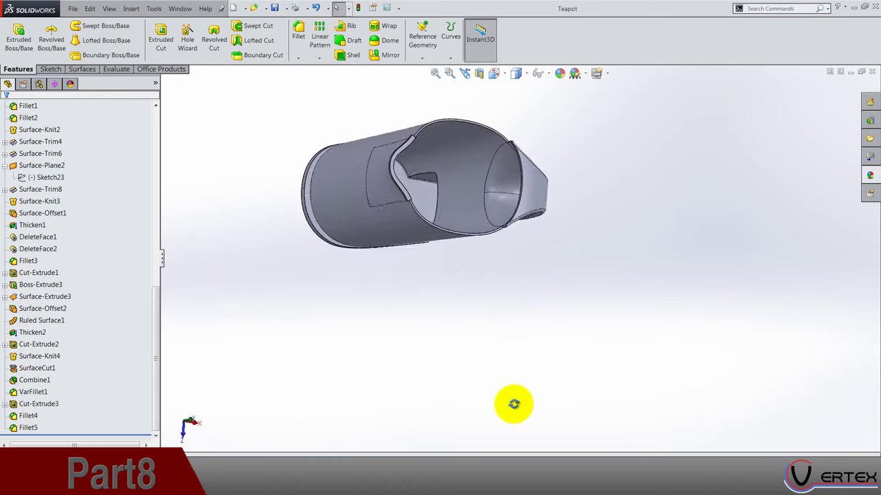
scroll(458, 190, "down", 6)
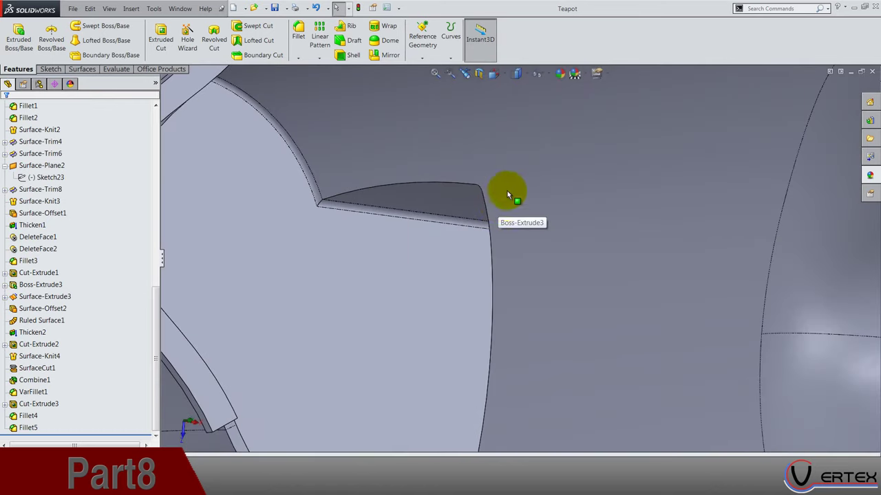
left_click(299, 32)
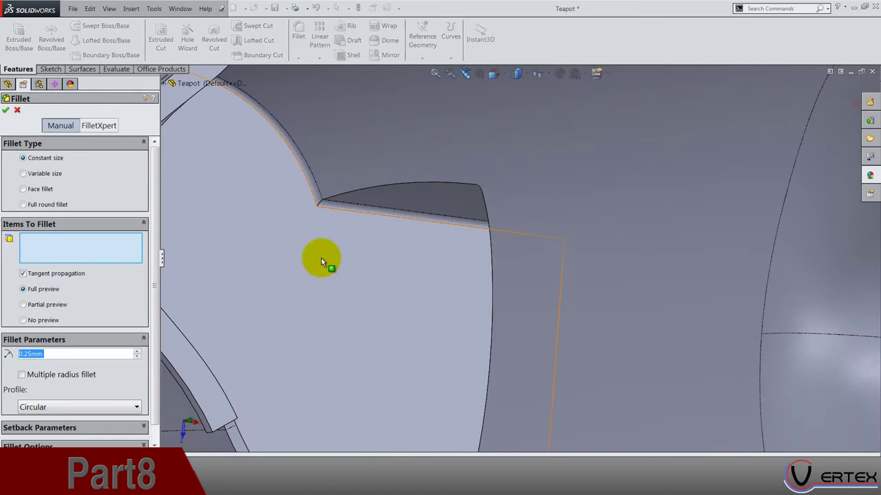
type("0.5")
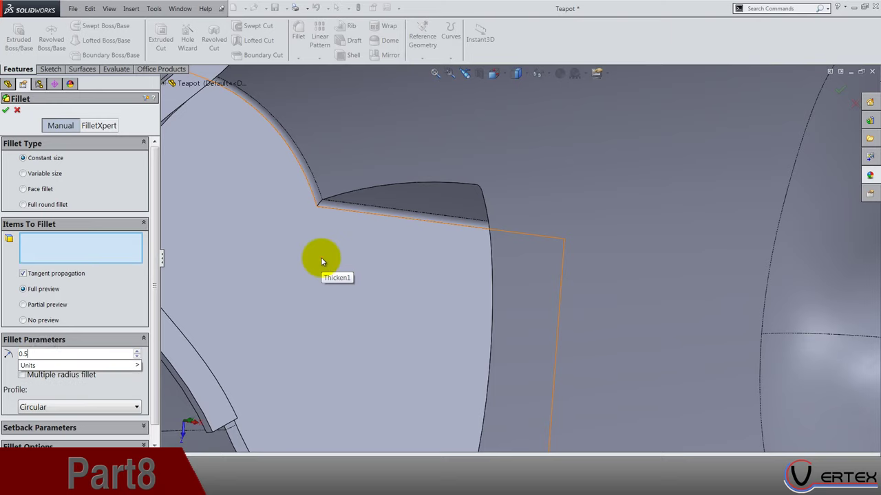
key("Return")
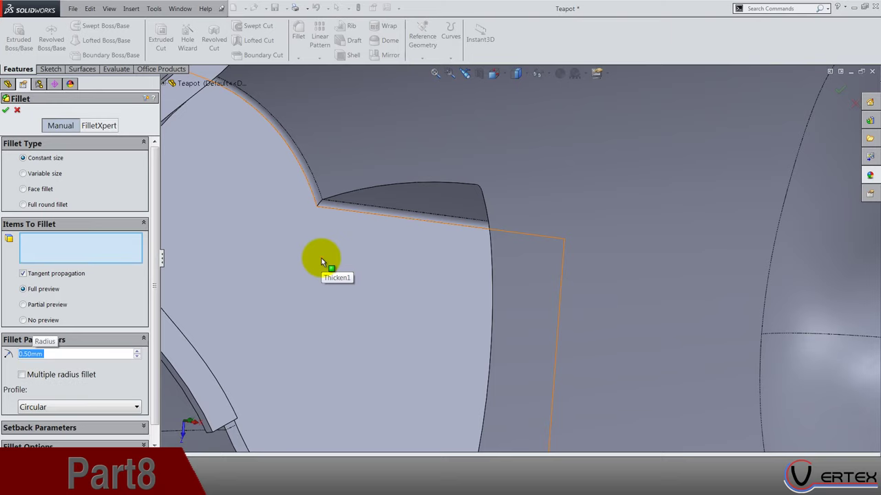
left_click(410, 187)
middle_click_drag(399, 278, 378, 264)
scroll(397, 278, "up", 4)
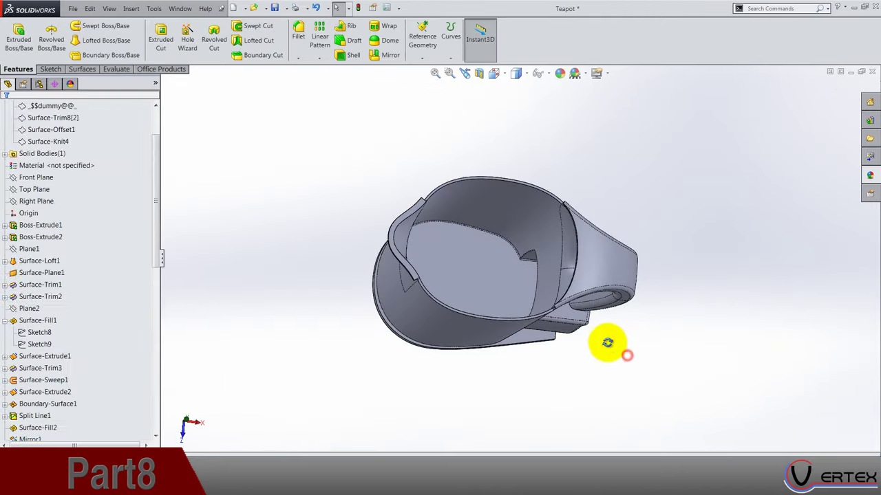
Add a 0.25 mm fillet around the joint between the handle's lower end and the block's upper face.
scroll(608, 344, "down", 10)
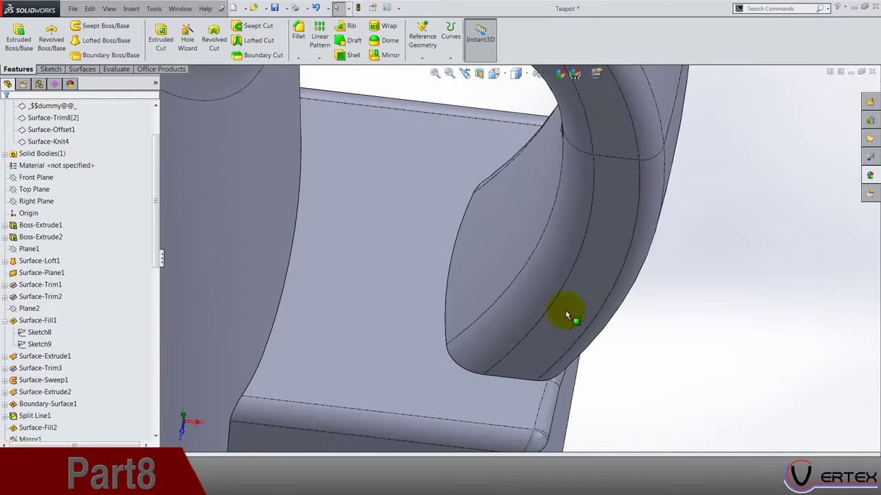
left_click(298, 35)
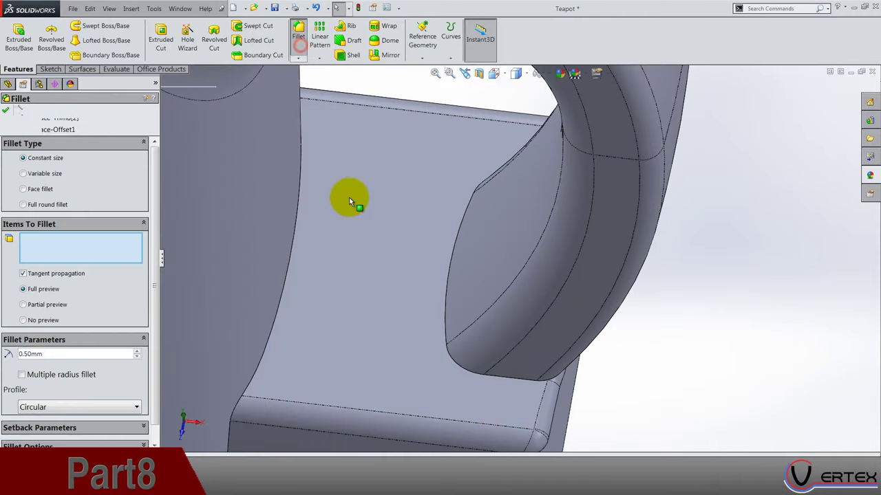
type("0.25")
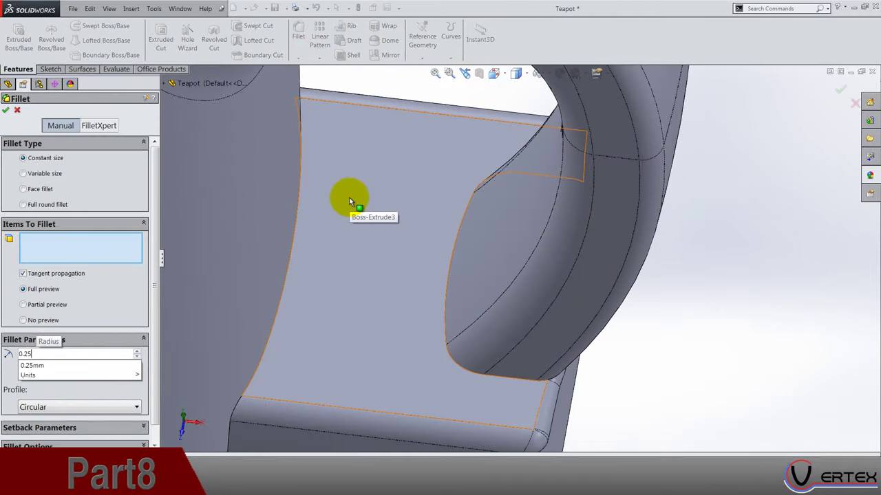
key("Return")
left_click(456, 248)
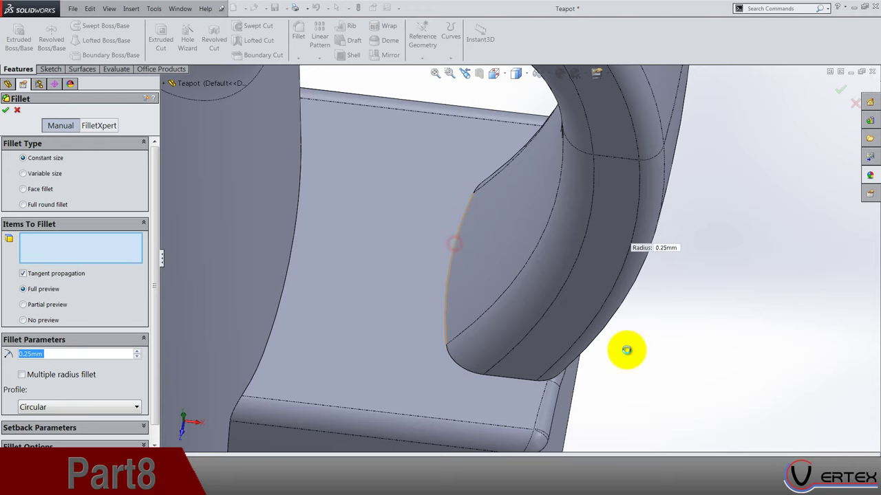
middle_click_drag(645, 360, 619, 335)
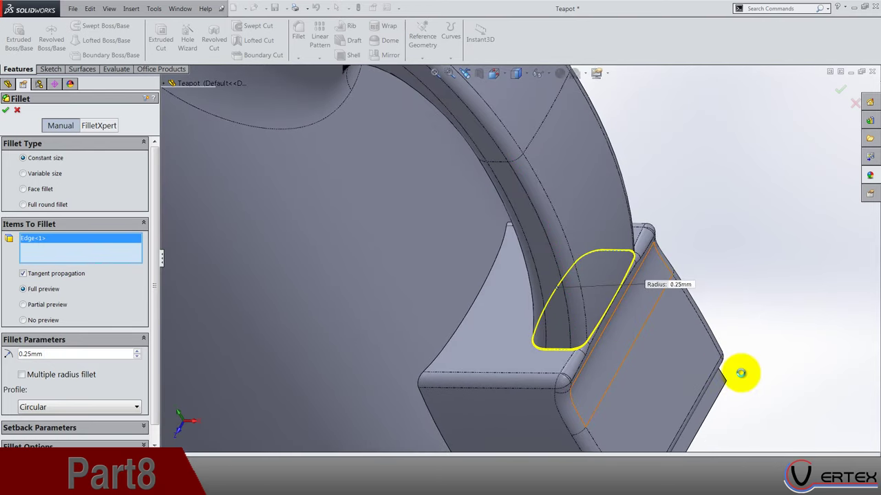
key("Return")
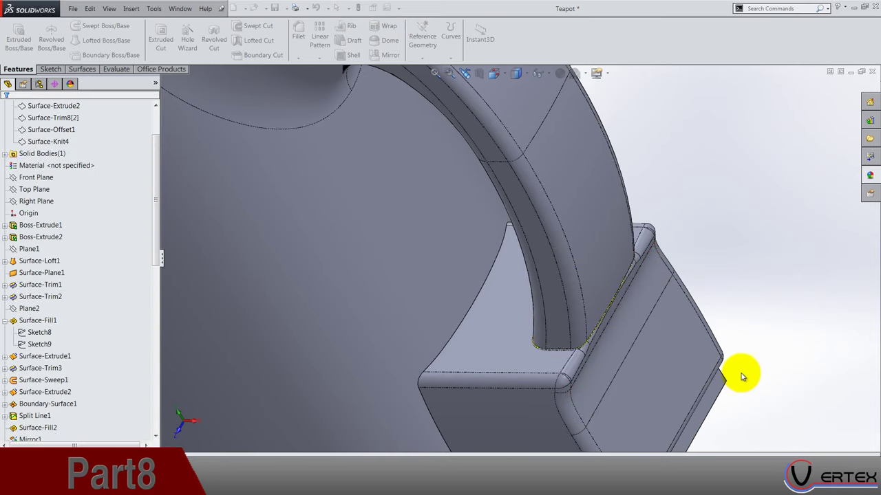
Collapse the expanded Surface-Plane2, Surface-Loft2, Surface-Fill1 and Surface Bodies entries in the feature tree.
middle_click_drag(736, 374, 591, 311)
scroll(590, 307, "up", 2)
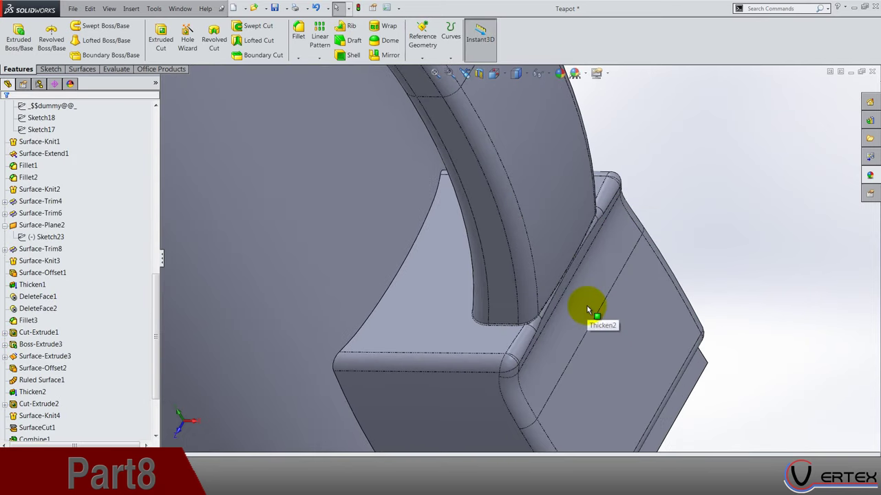
scroll(578, 359, "up", 2)
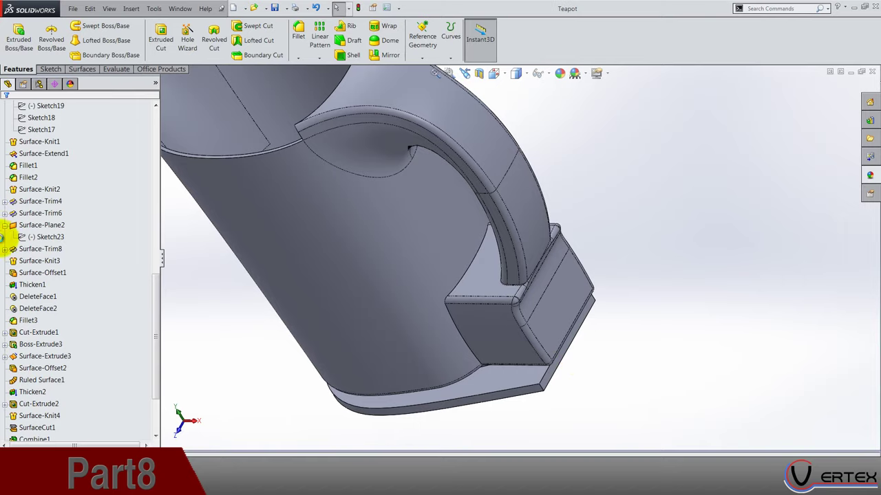
left_click(5, 225)
scroll(10, 206, "up", 10)
scroll(13, 296, "down", 5)
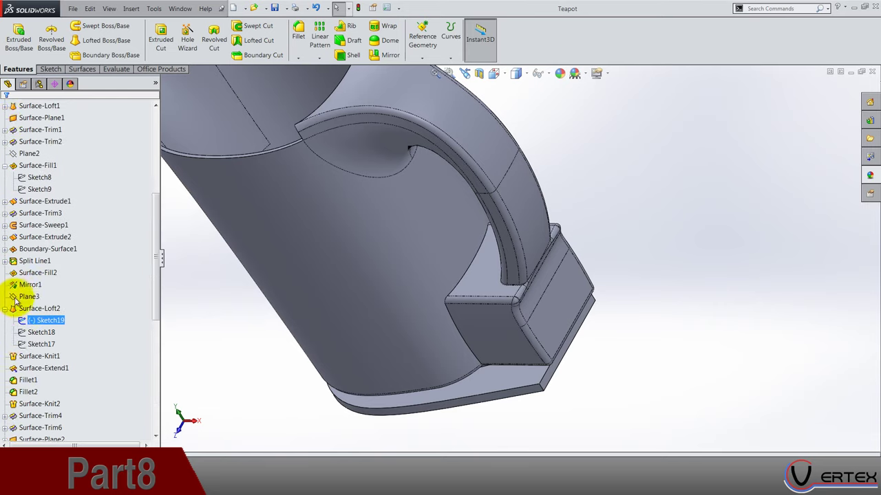
scroll(6, 277, "up", 5)
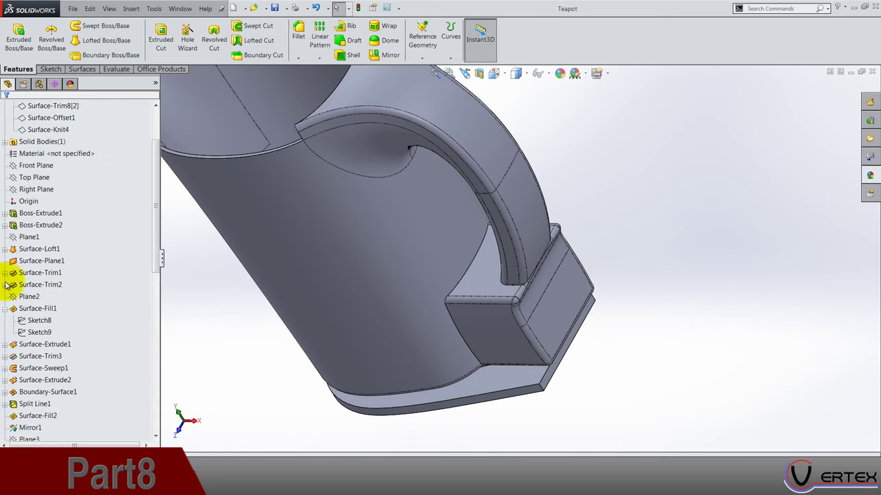
scroll(7, 162, "up", 2)
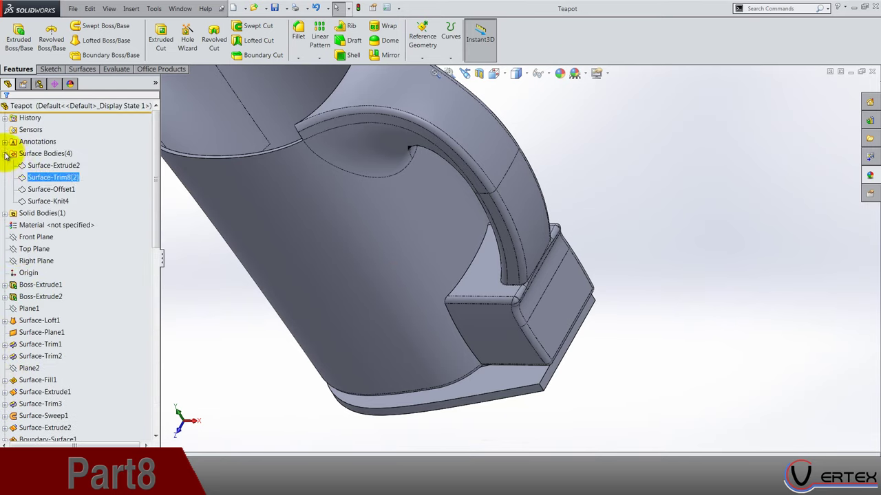
left_click(6, 154)
scroll(89, 308, "down", 3)
left_click(93, 344)
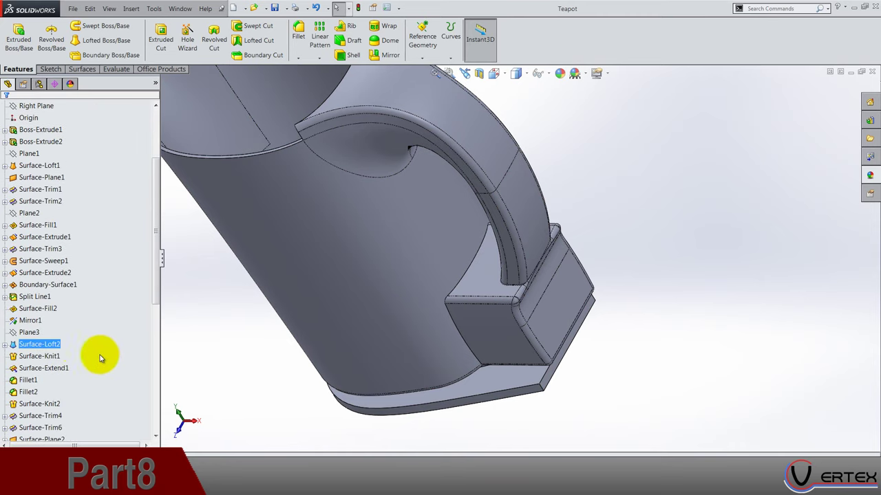
Start a new sketch on Plane2, the horizontal reference plane that crosses the handle.
left_click(47, 335)
scroll(94, 350, "down", 4)
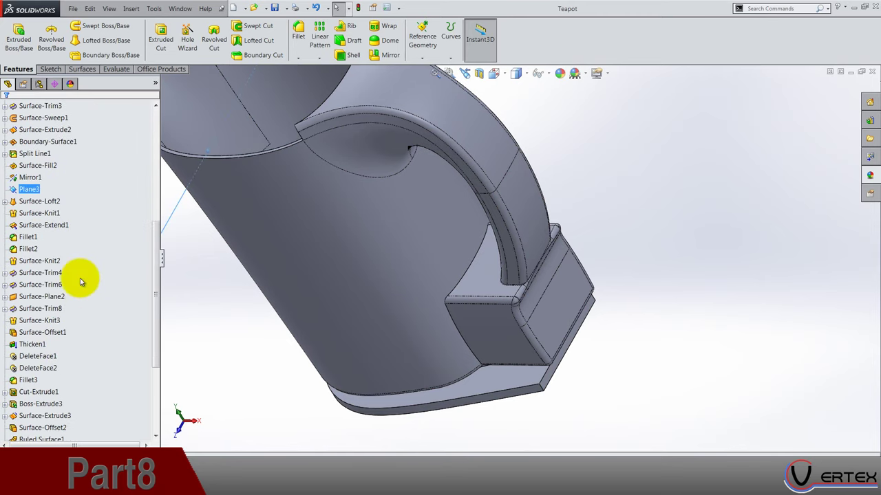
scroll(44, 358, "up", 6)
left_click(29, 284)
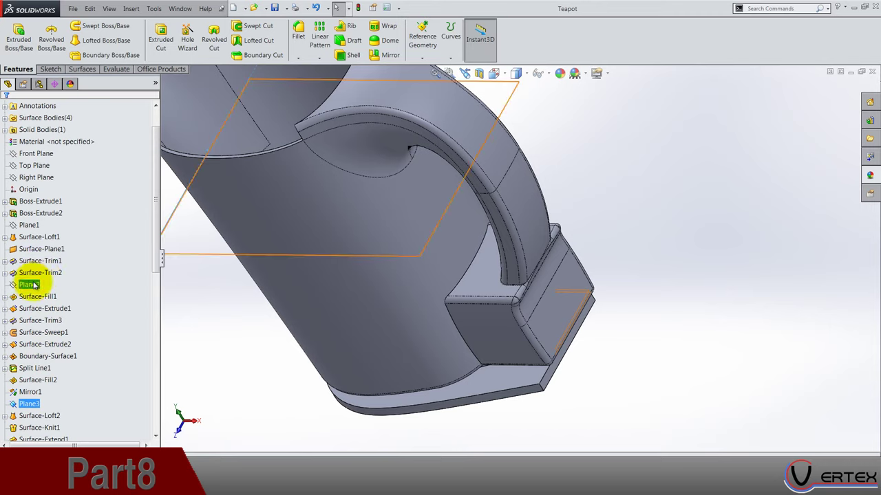
scroll(292, 353, "up", 3)
middle_click_drag(437, 322, 452, 243)
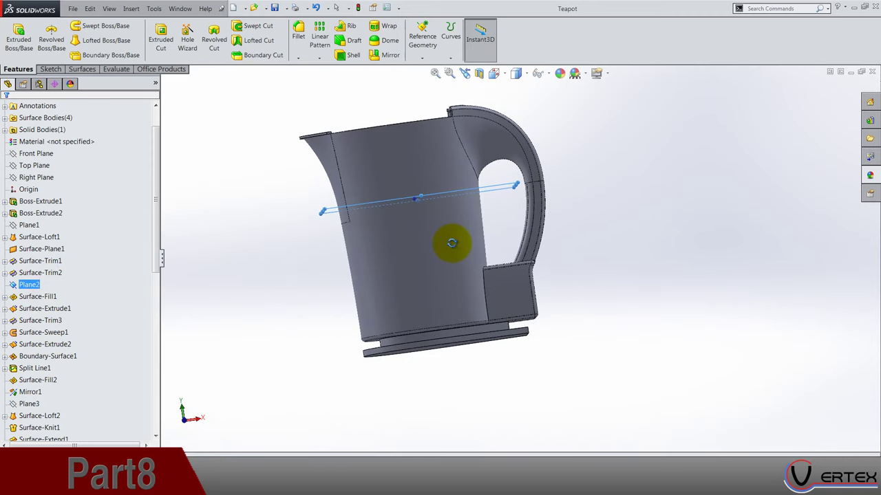
left_click(495, 75)
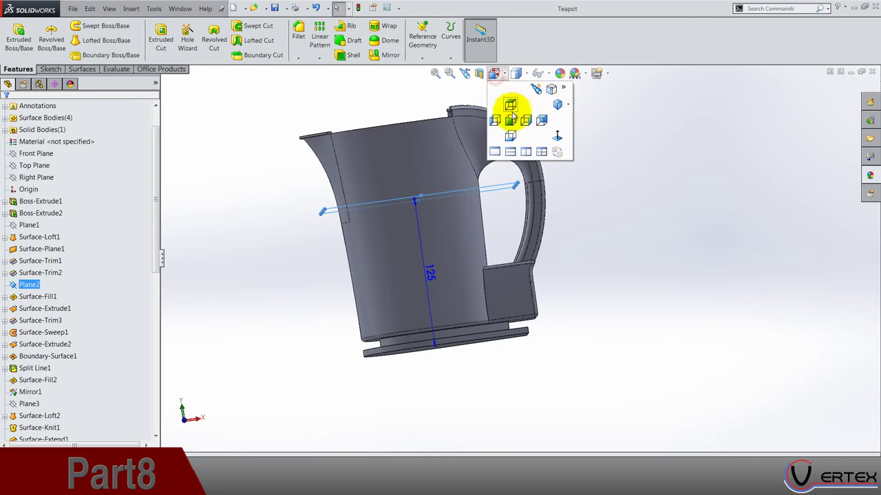
left_click(511, 115)
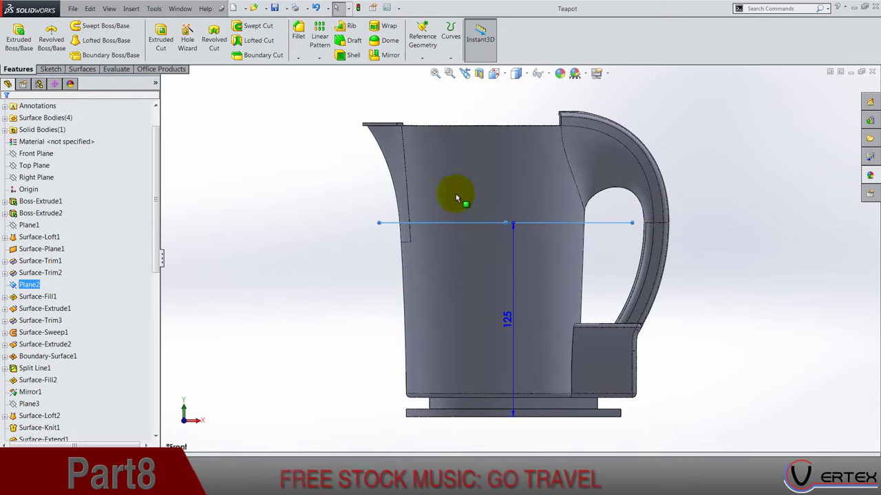
right_click(40, 283)
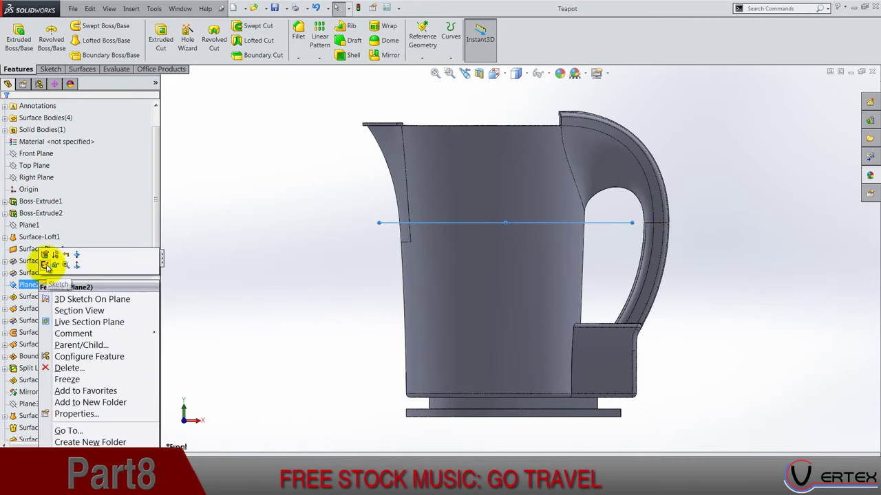
left_click(45, 266)
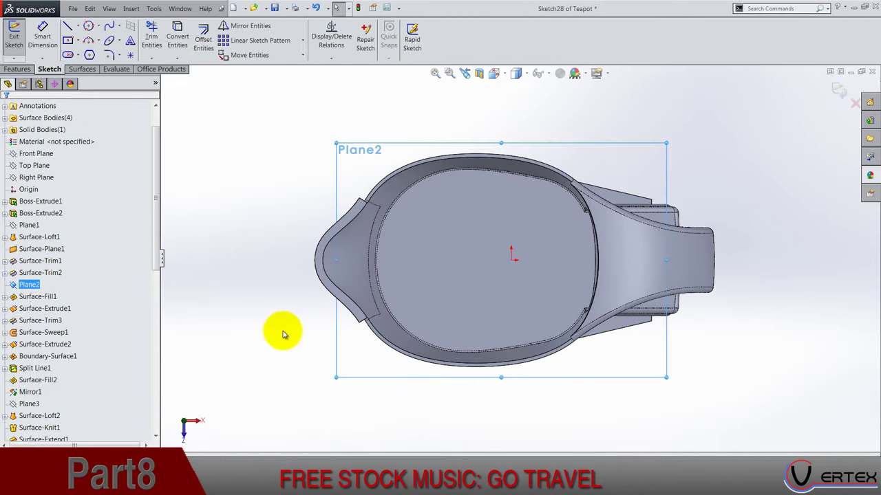
Offset the handle's sweep profile Sketch10 inward by 1.75 mm and finish the sketch.
middle_click_drag(631, 379, 702, 289)
left_click(688, 273)
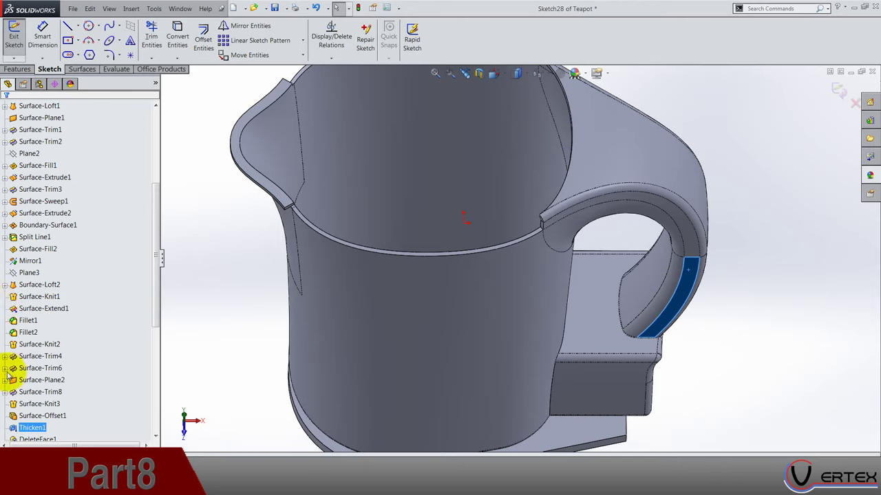
left_click(29, 272)
scroll(21, 275, "up", 2)
left_click(5, 273)
left_click(30, 285)
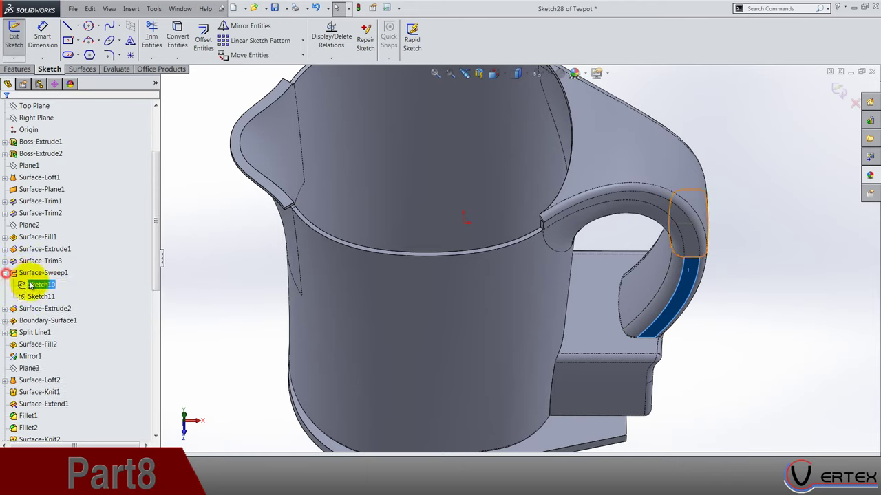
left_click(35, 298)
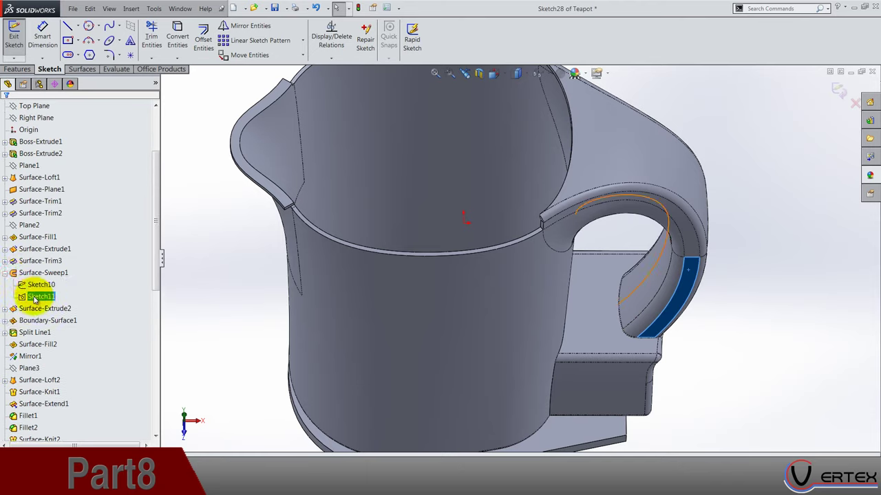
left_click(203, 38)
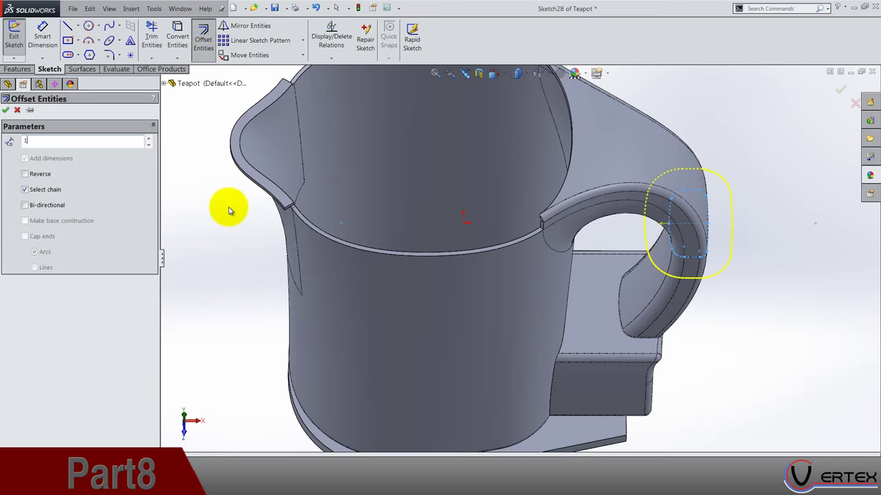
left_click(40, 175)
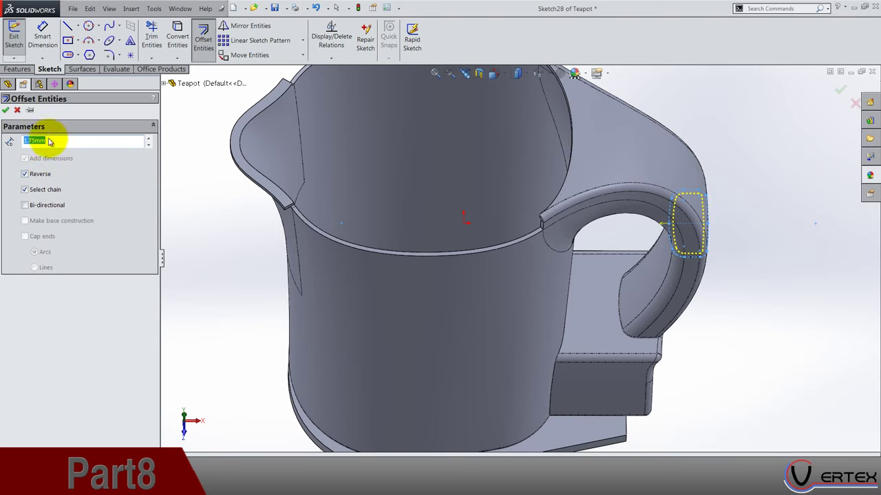
left_click(7, 111)
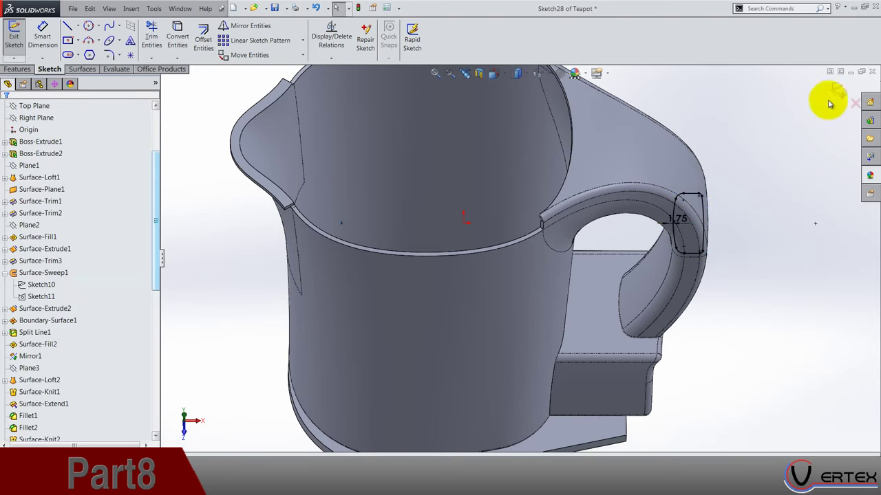
left_click(802, 263)
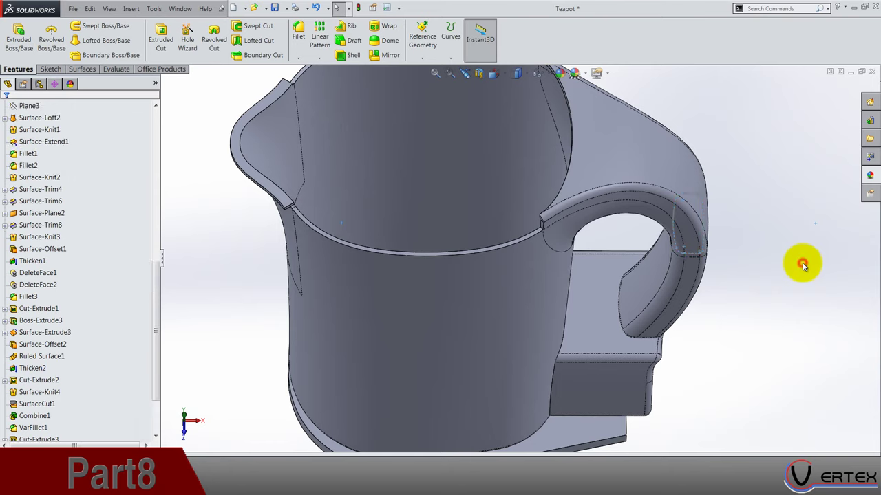
Start a sketch on the Front Plane and convert the lower handle's lengthwise edge nearer the body into a sketch curve.
scroll(12, 223, "up", 10)
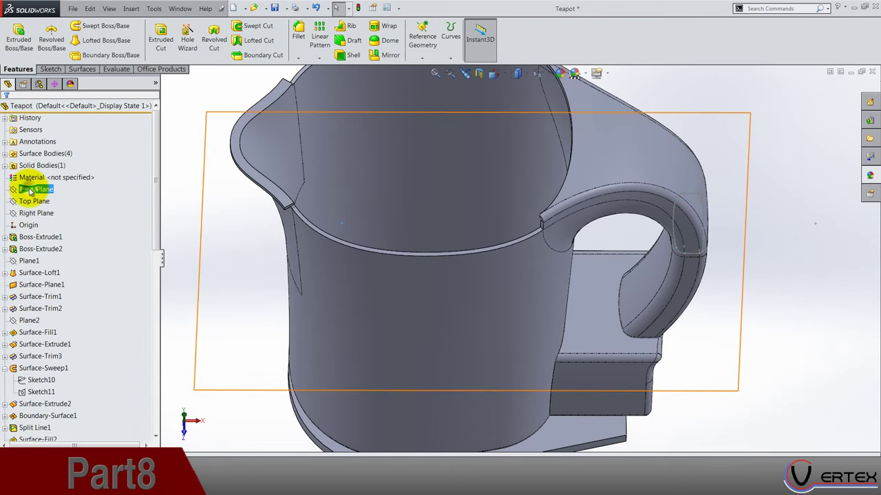
right_click(35, 189)
left_click(35, 175)
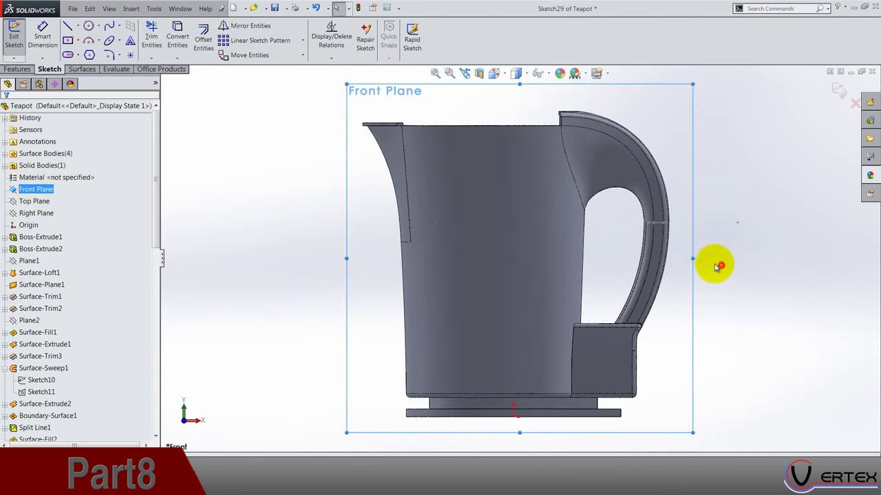
scroll(615, 242, "down", 5)
left_click(585, 231)
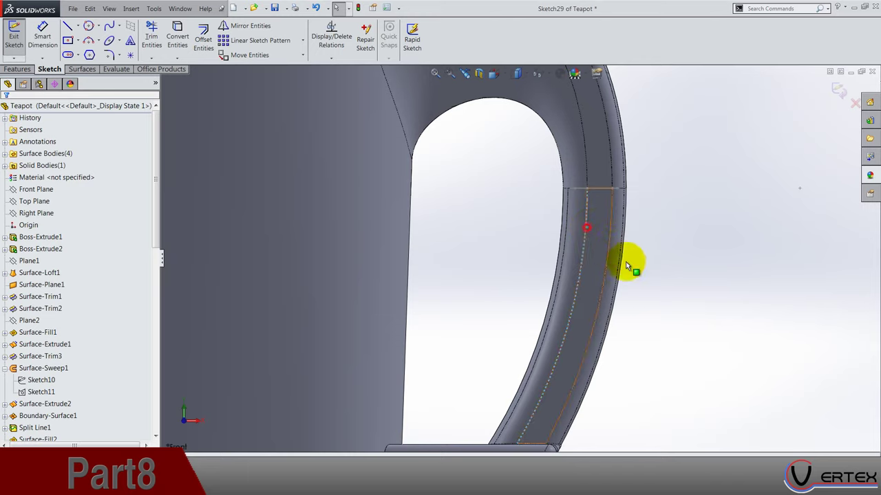
scroll(645, 294, "up", 5)
left_click(177, 39)
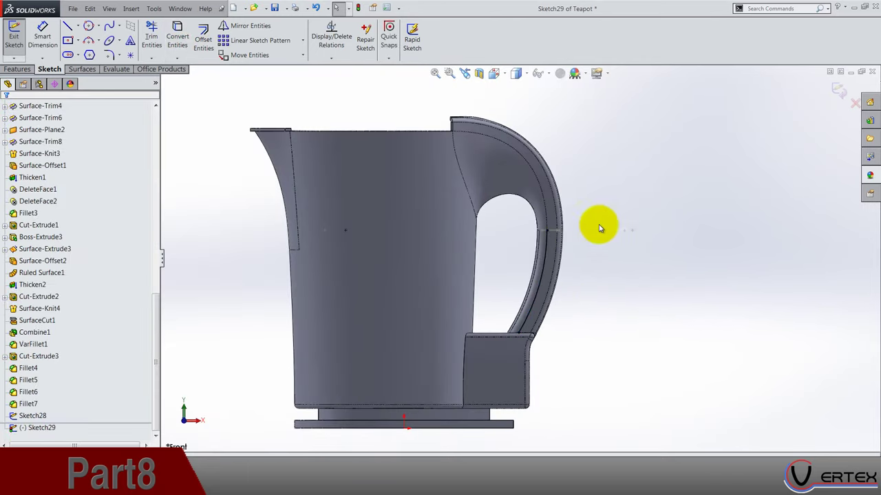
Stretch the lower end of the converted handle curve down into the block and finish the sketch.
scroll(566, 316, "down", 3)
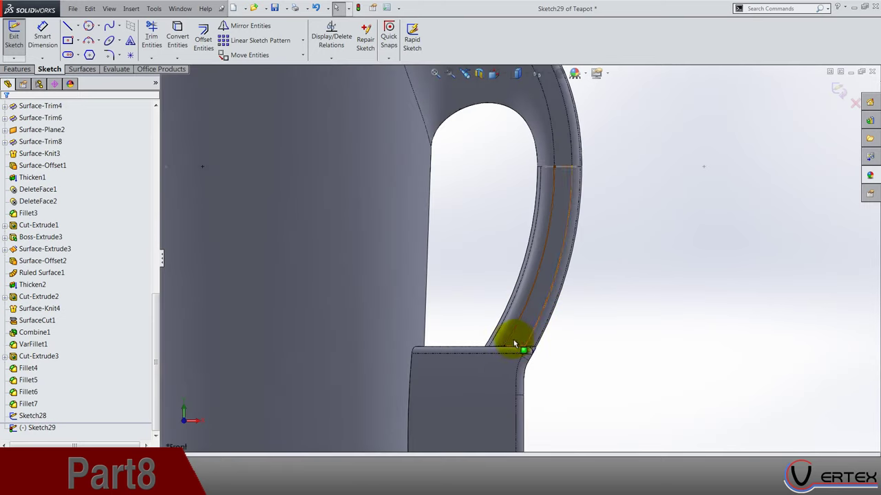
left_click_drag(507, 351, 462, 404)
left_click(639, 417)
scroll(523, 378, "up", 4)
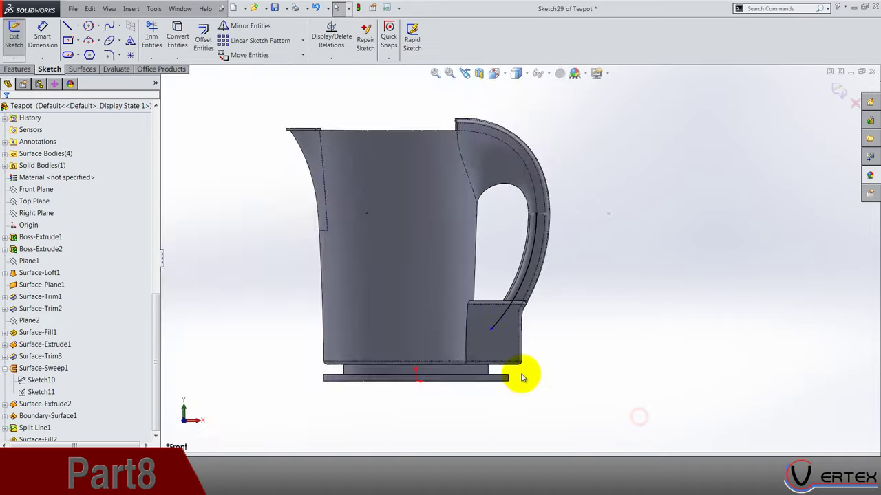
scroll(495, 327, "down", 3)
scroll(495, 324, "down", 2)
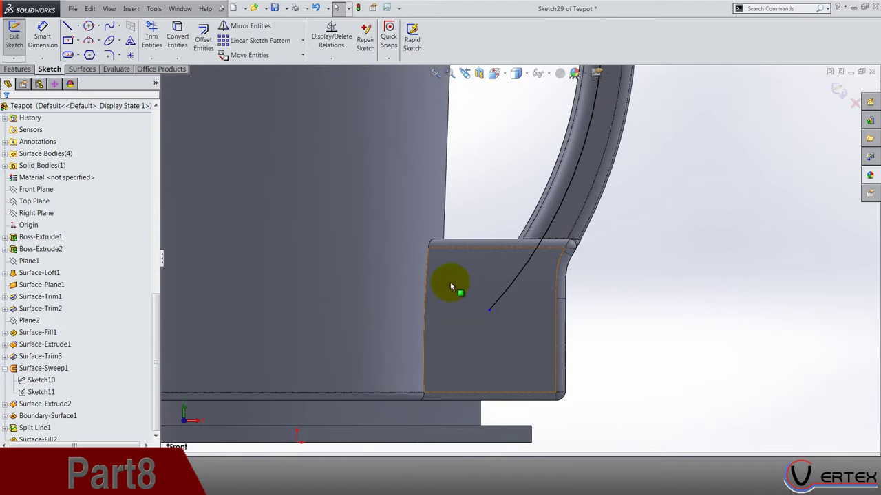
scroll(556, 289, "up", 5)
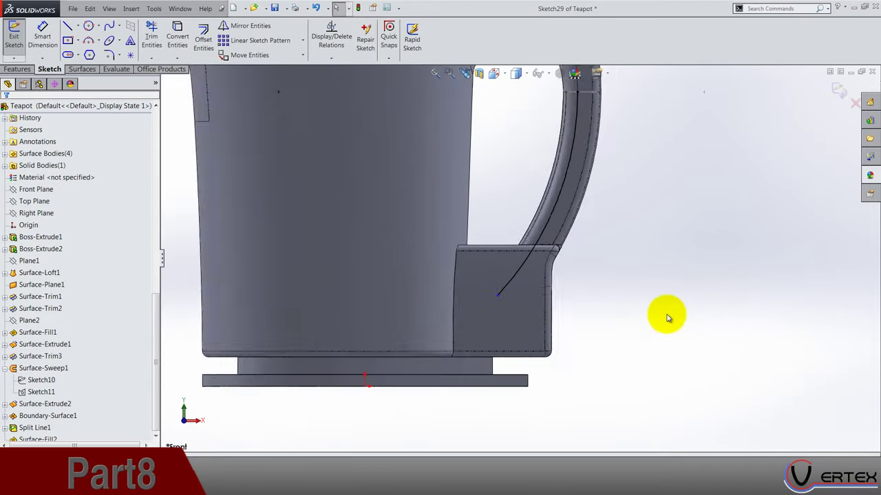
left_click(839, 90)
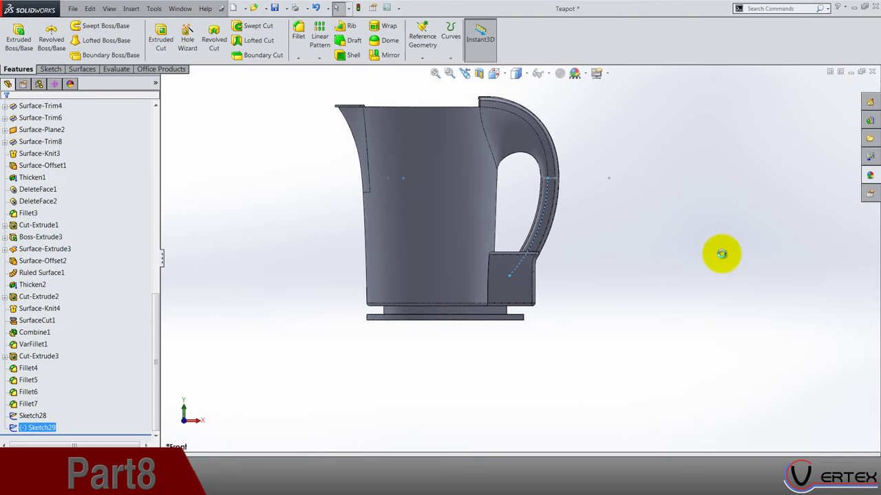
Hollow the lower handle with a swept cut using Sketch28 as profile and Sketch29 as path, and save the part.
left_click(265, 30)
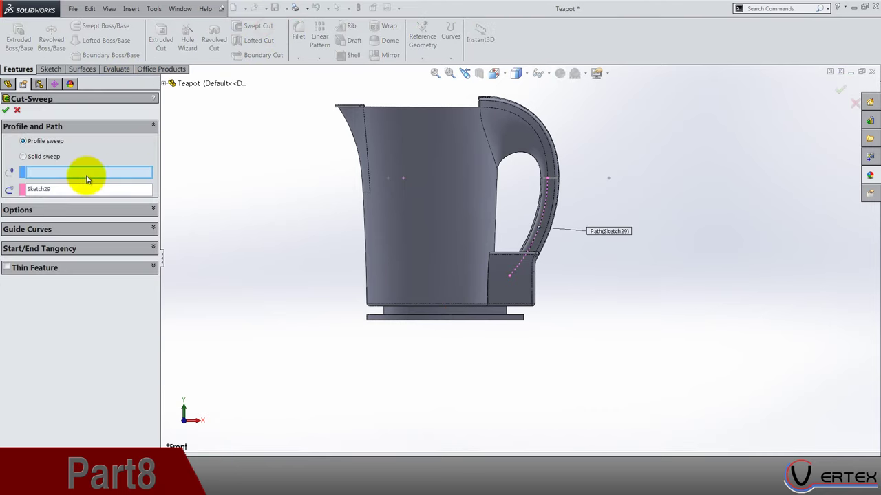
middle_click_drag(569, 183, 550, 214)
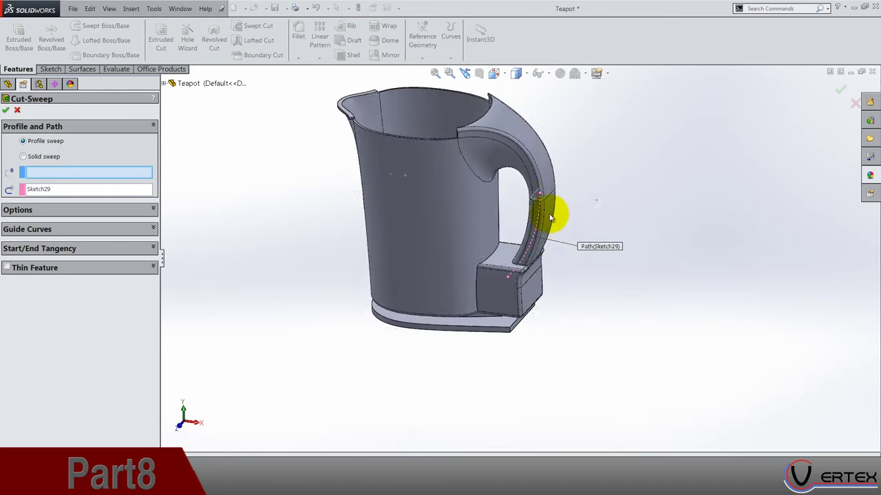
scroll(554, 207, "down", 4)
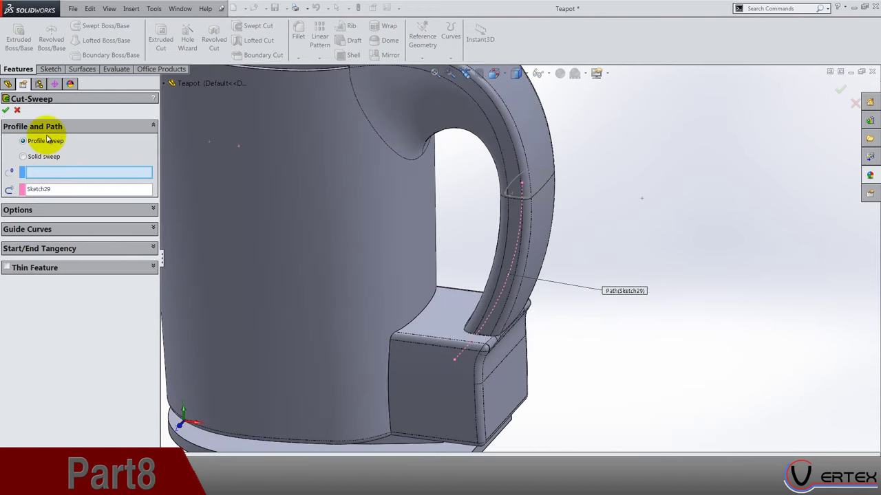
left_click(513, 187)
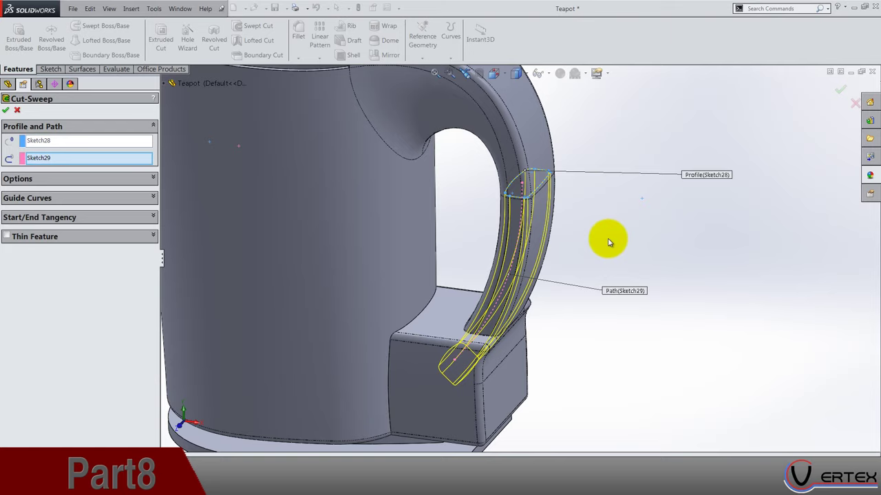
left_click(5, 111)
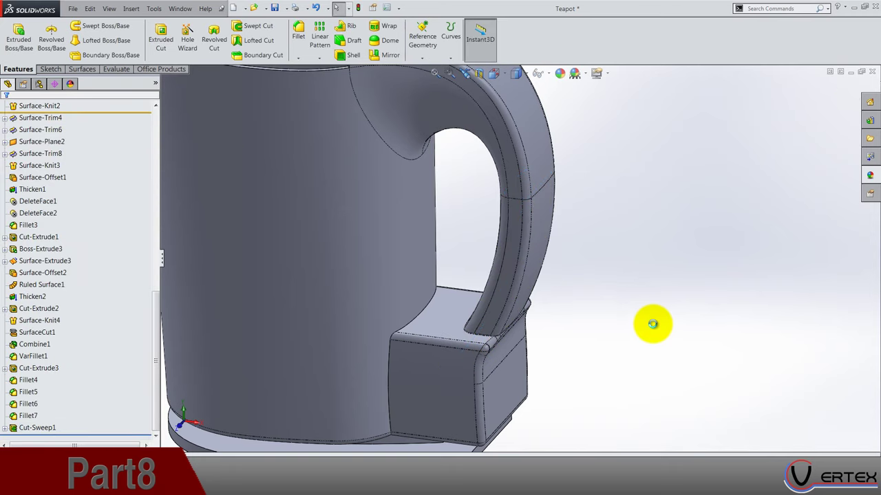
key("ctrl+s")
Turn on a section view along the Front Plane to expose the joint between the handle's hollow and the block's interior.
scroll(79, 285, "up", 10)
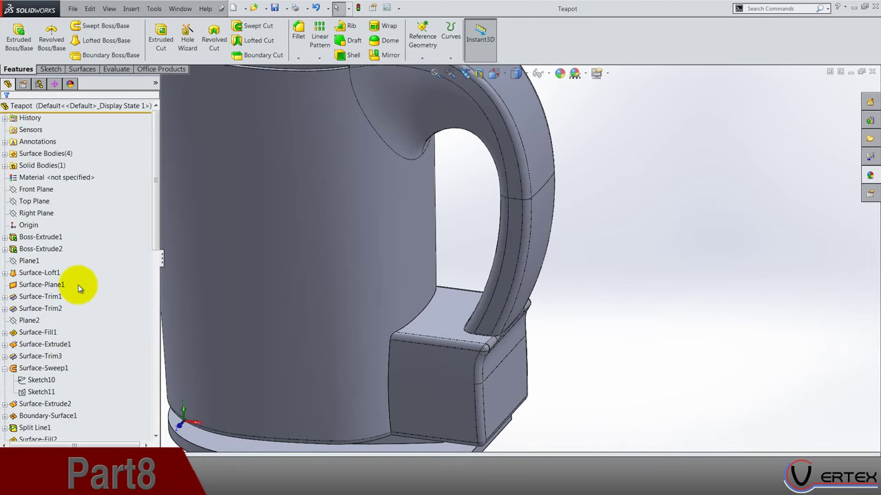
left_click(35, 190)
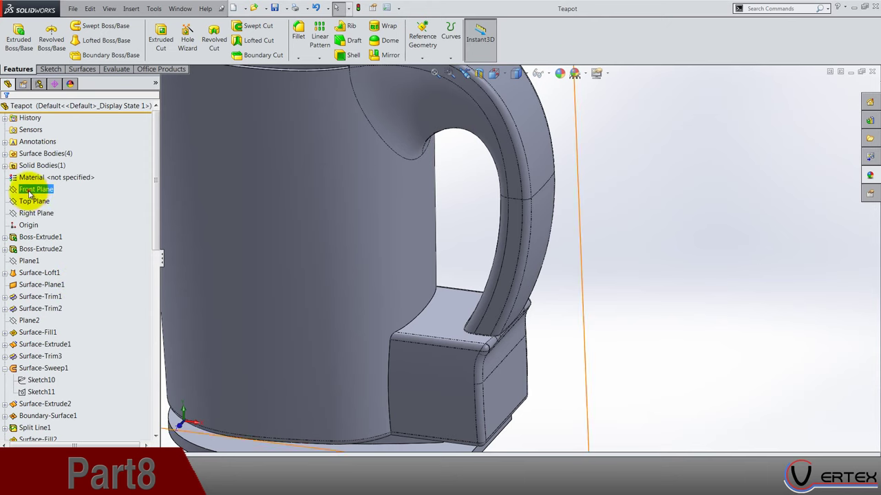
left_click(479, 73)
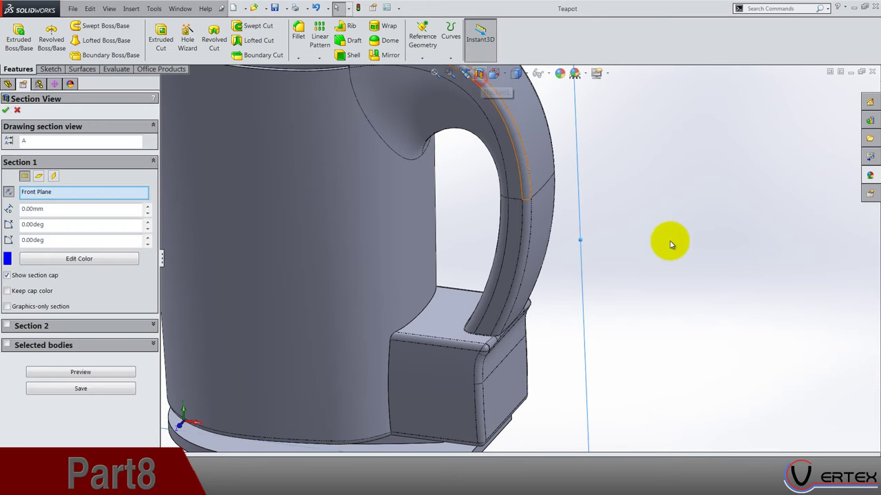
left_click(6, 111)
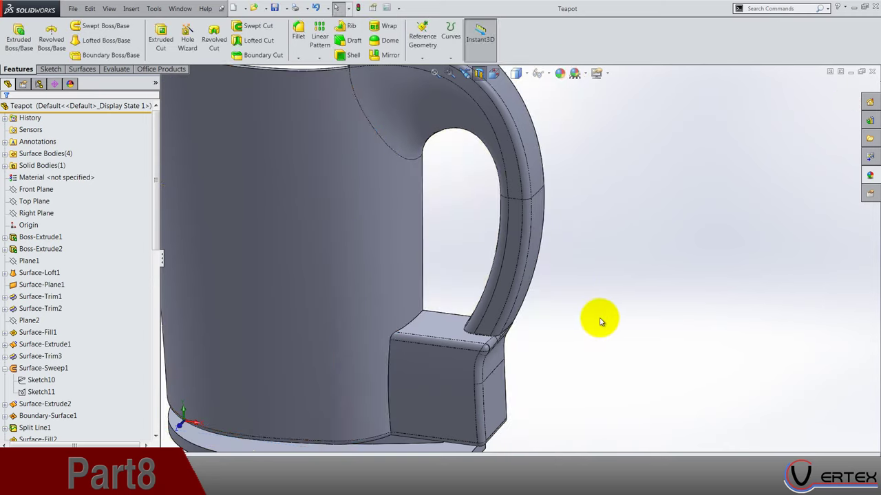
middle_click_drag(602, 318, 383, 281)
scroll(379, 258, "down", 6)
scroll(454, 219, "down", 2)
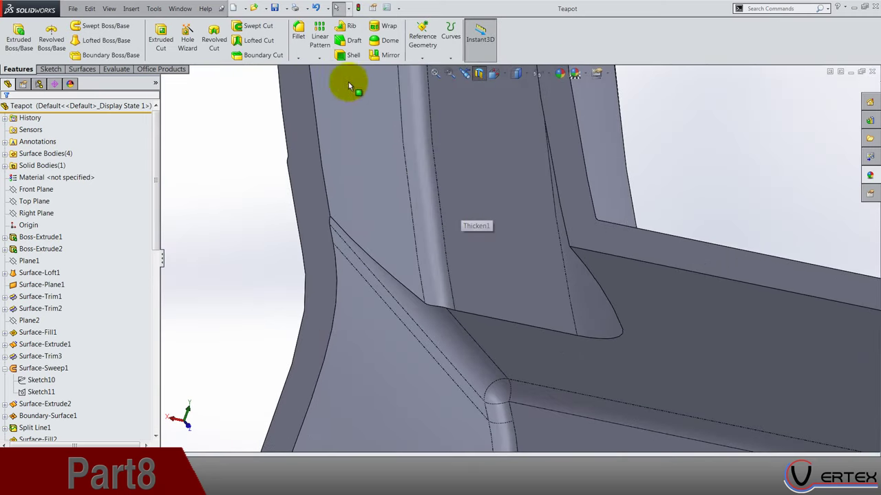
Fillet the closed inner edge where the lower handle's hollow meets the block with a 0.25 mm constant radius.
left_click(300, 34)
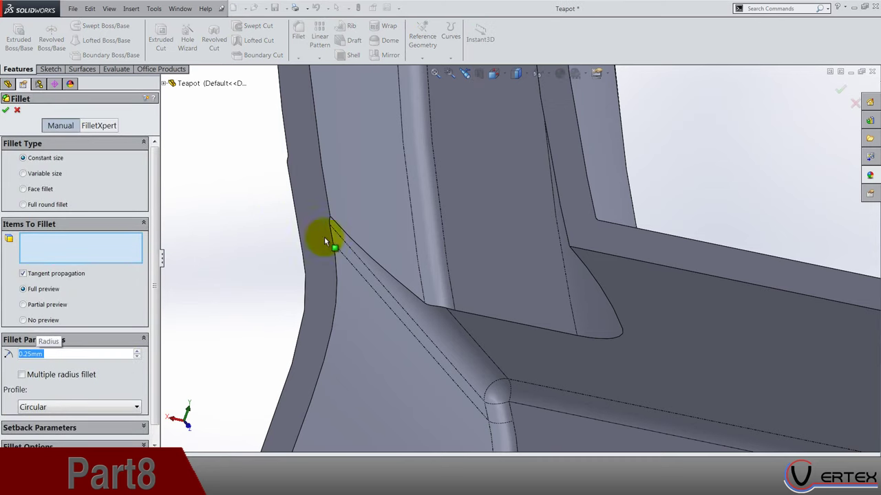
left_click(349, 237)
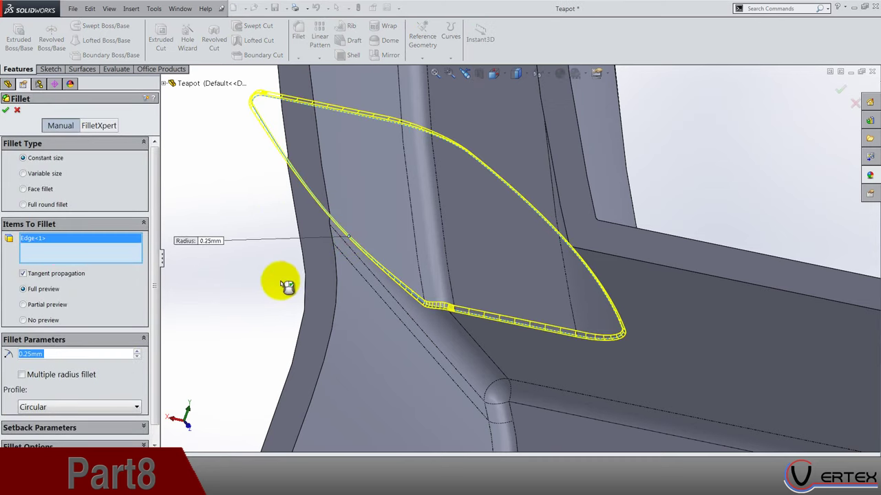
scroll(288, 286, "up", 2)
scroll(280, 282, "up", 4)
middle_click_drag(365, 240, 362, 344)
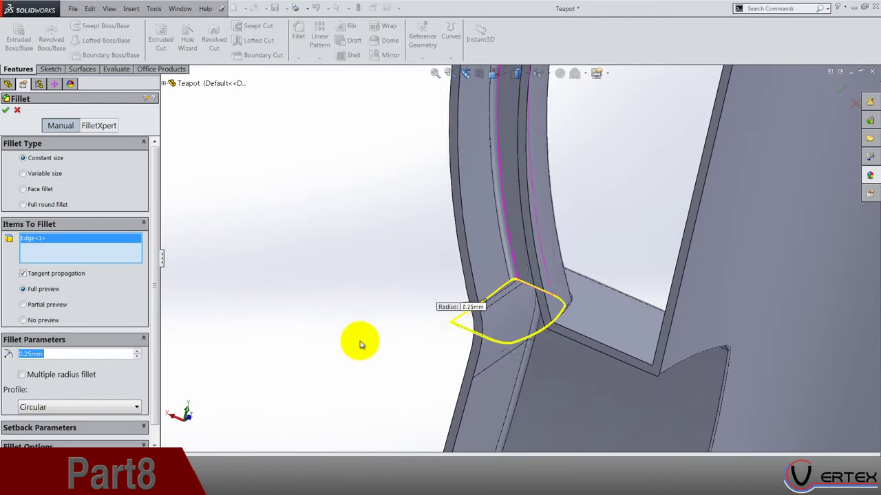
left_click(6, 110)
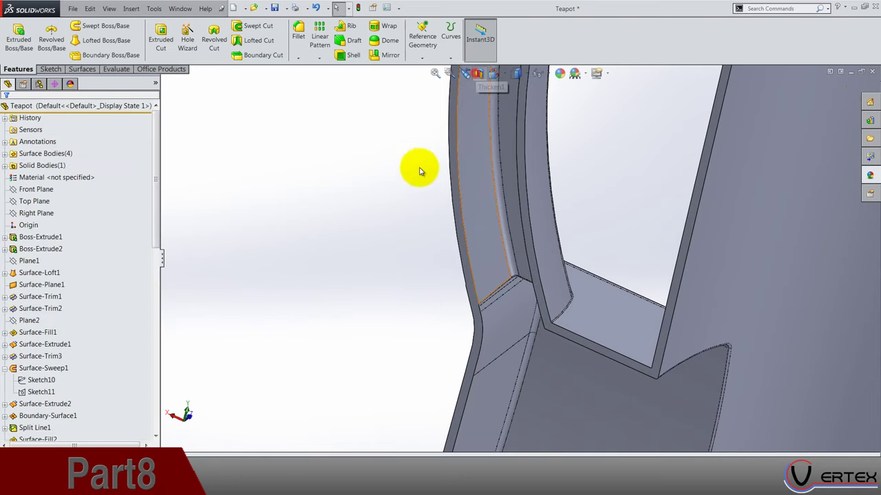
Turn off the section view, collapse Surface-Sweep1 in the feature tree, and show the whole teapot in isometric view.
scroll(421, 171, "up", 10)
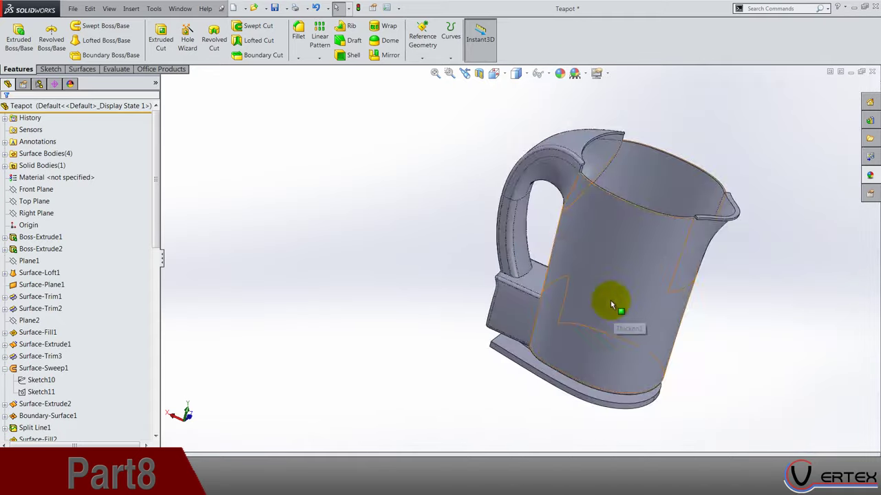
middle_click_drag(612, 309, 314, 289)
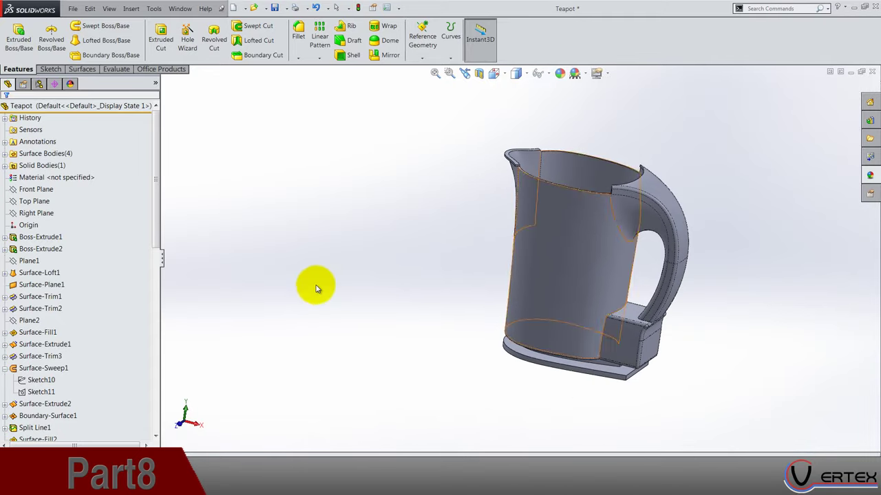
left_click(5, 370)
scroll(68, 332, "down", 12)
scroll(69, 334, "up", 6)
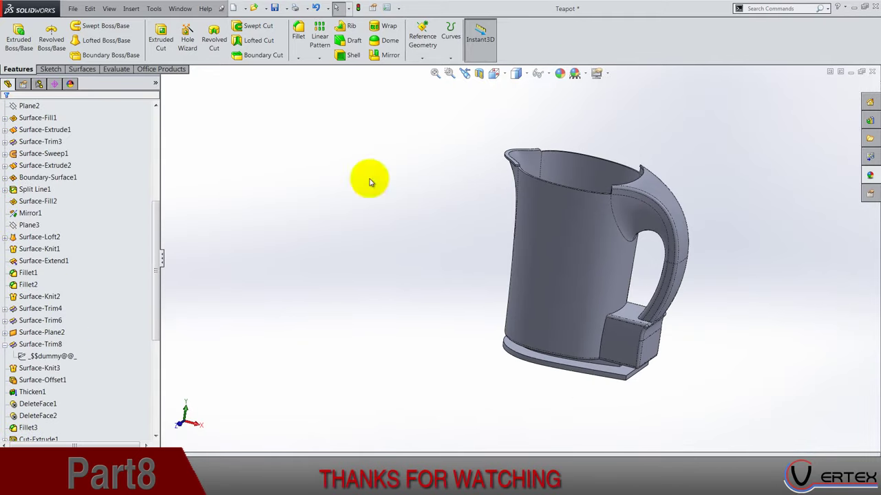
left_click(494, 73)
left_click(559, 109)
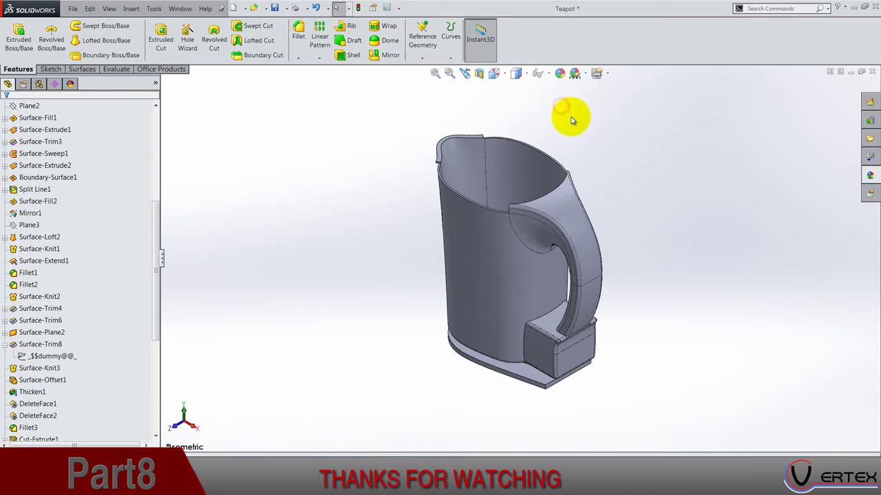